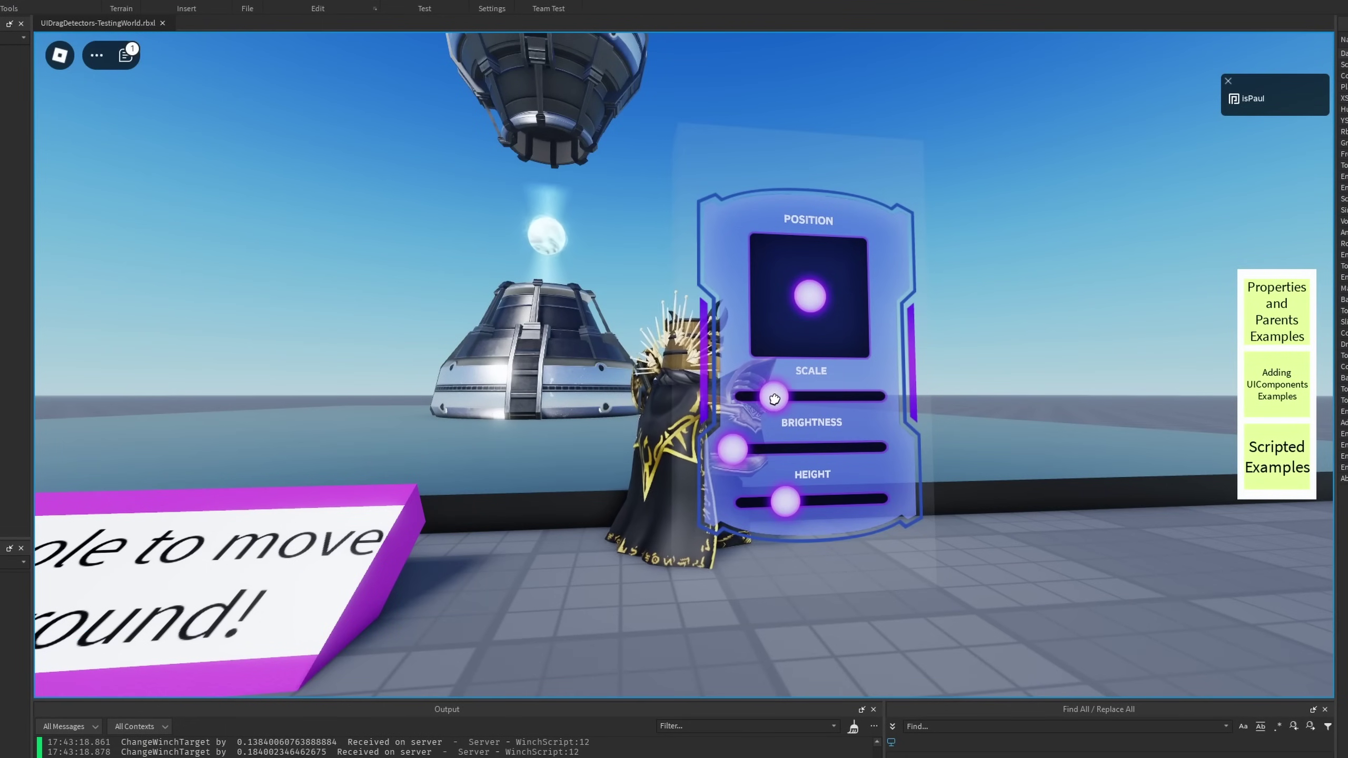
Raise the Scale slider on the in-world control panel to its maximum.
drag(774, 399, 888, 395)
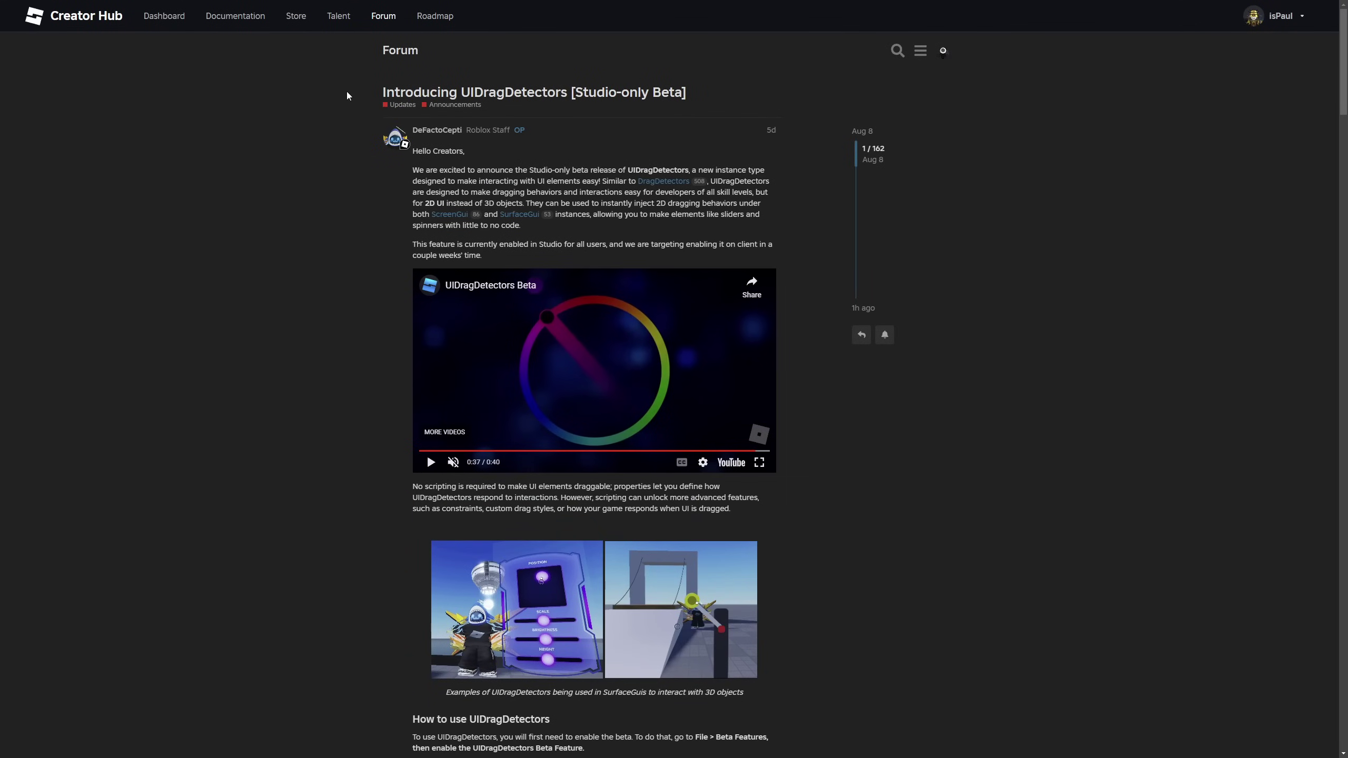
In the Creator Hub forum, read the UIDragDetectors announcement's title and opening paragraph on the instance type's purpose and supported GUIs.
drag(350, 91, 558, 95)
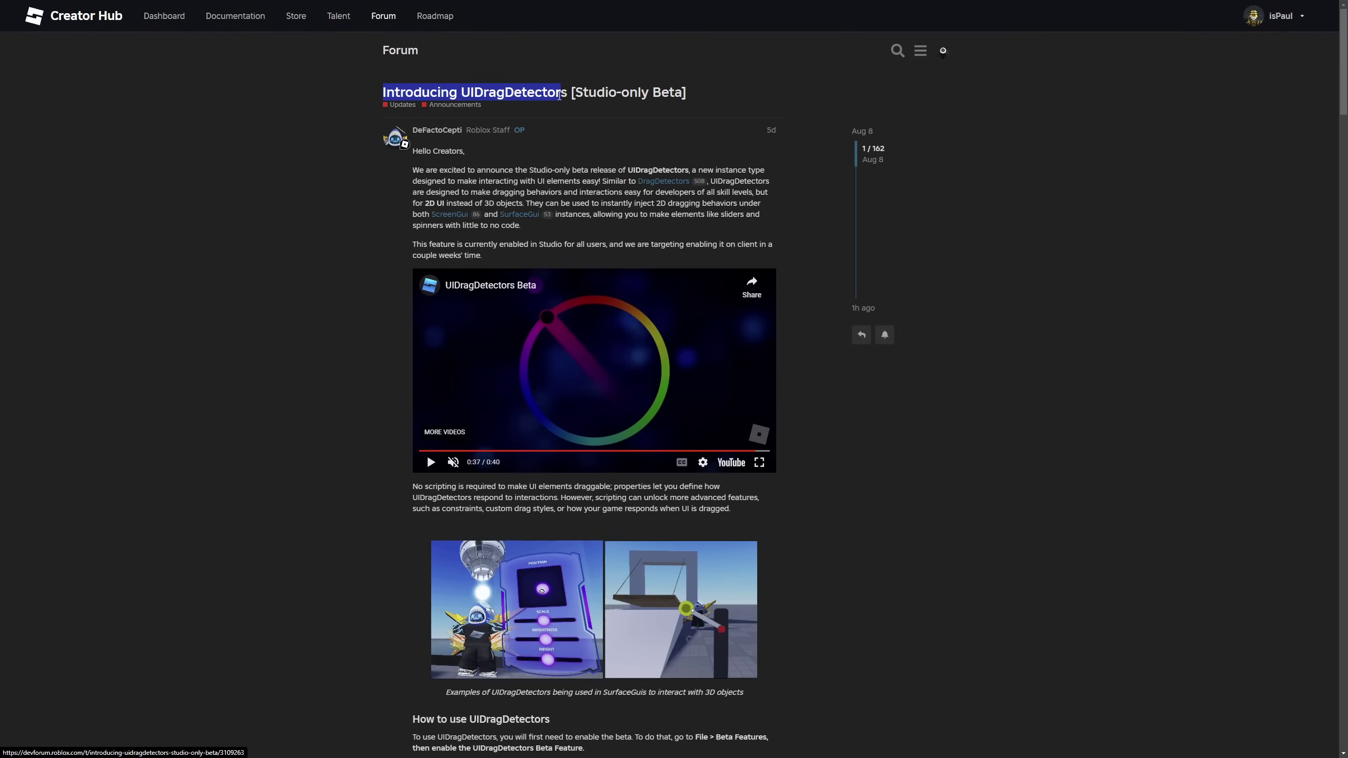
click(559, 95)
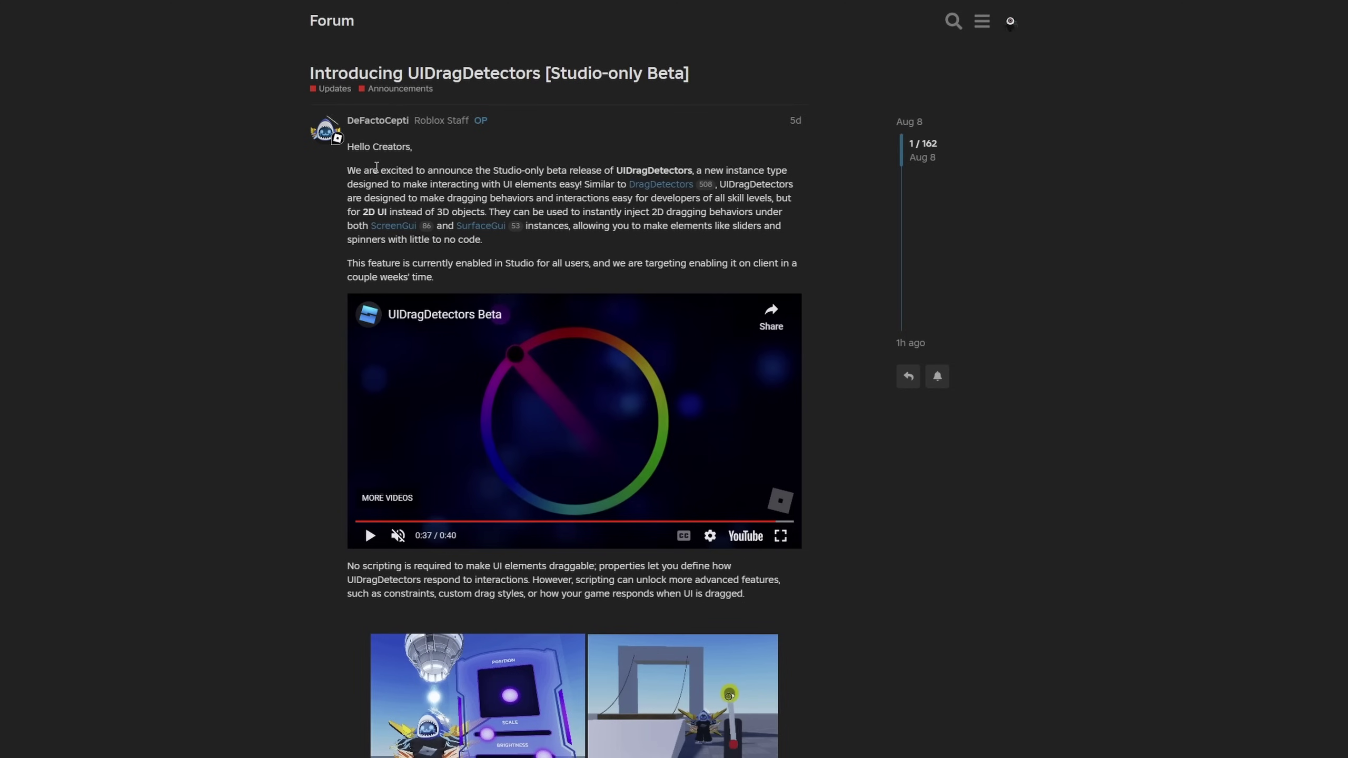
drag(371, 170, 700, 226)
click(658, 213)
drag(611, 171, 781, 171)
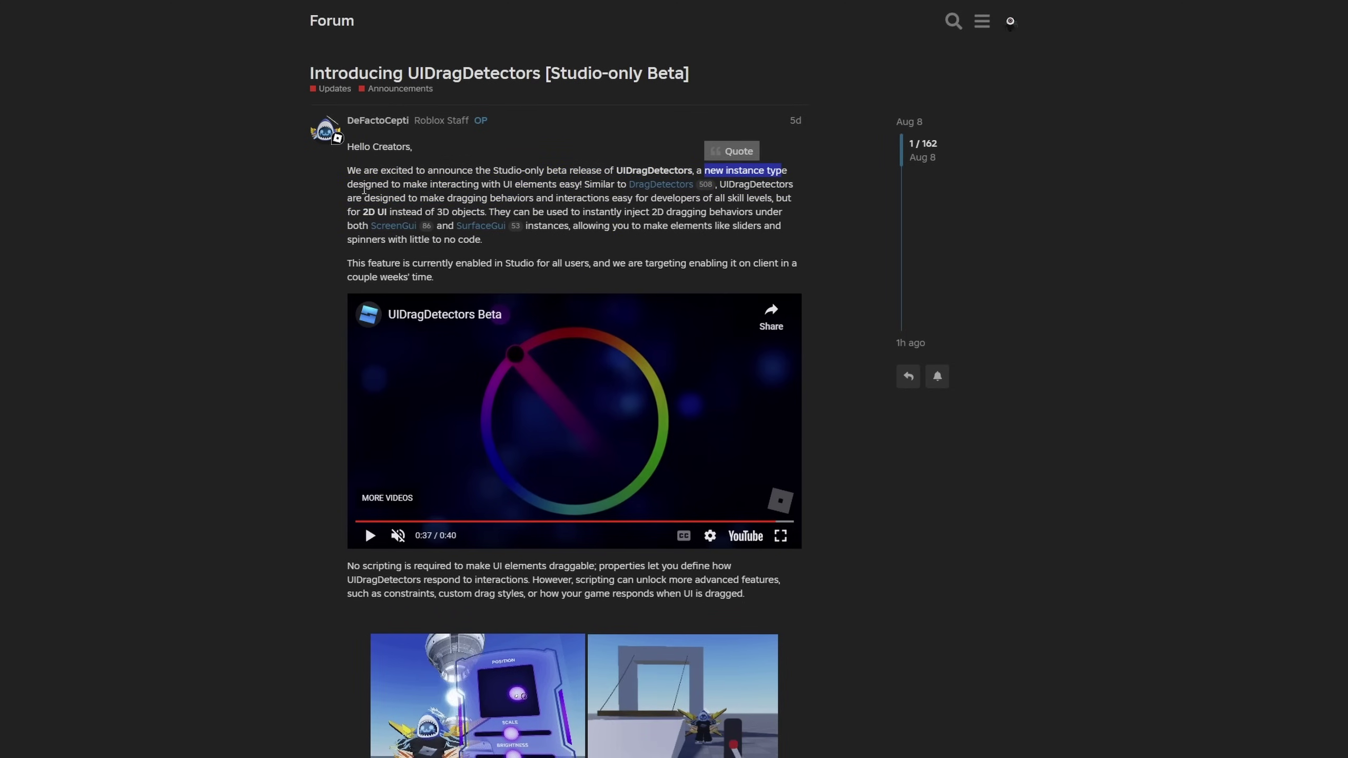
drag(402, 186, 496, 186)
click(482, 199)
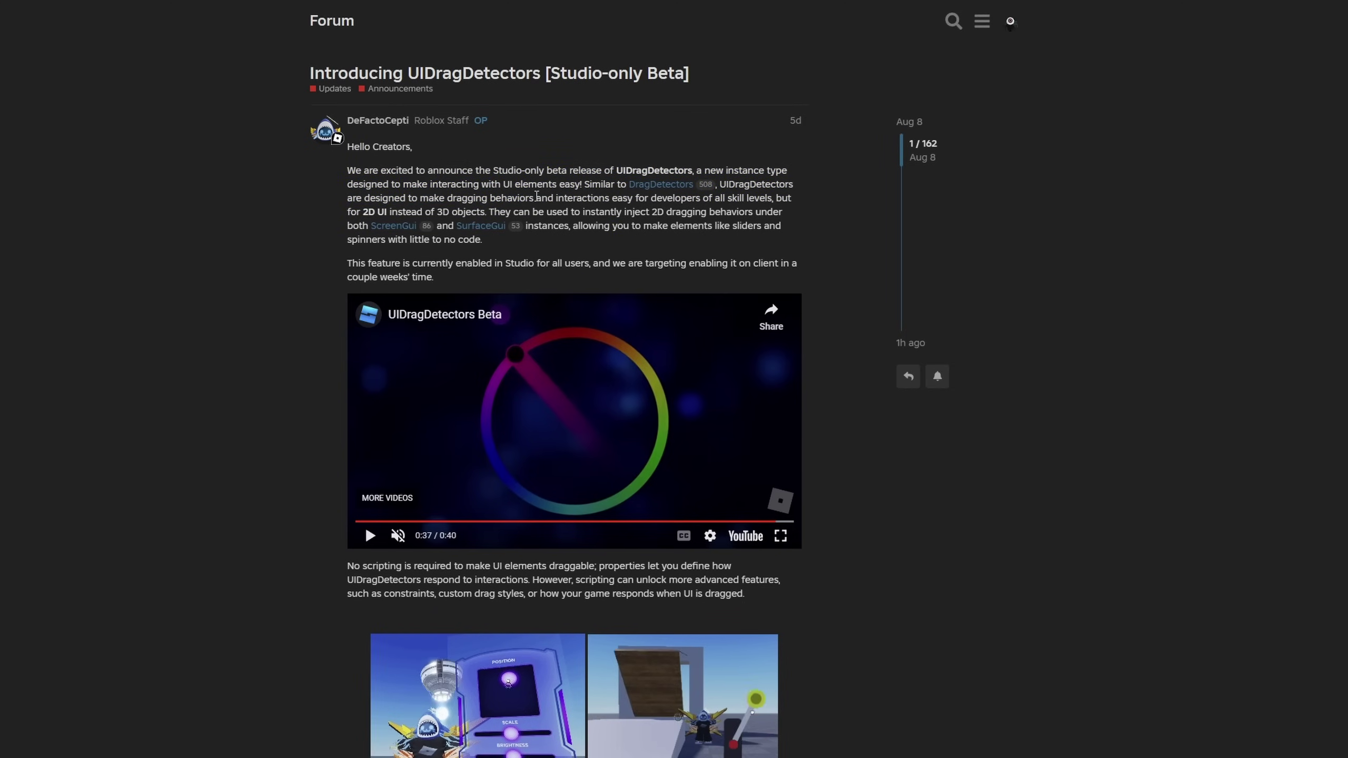
drag(594, 185, 669, 227)
click(688, 228)
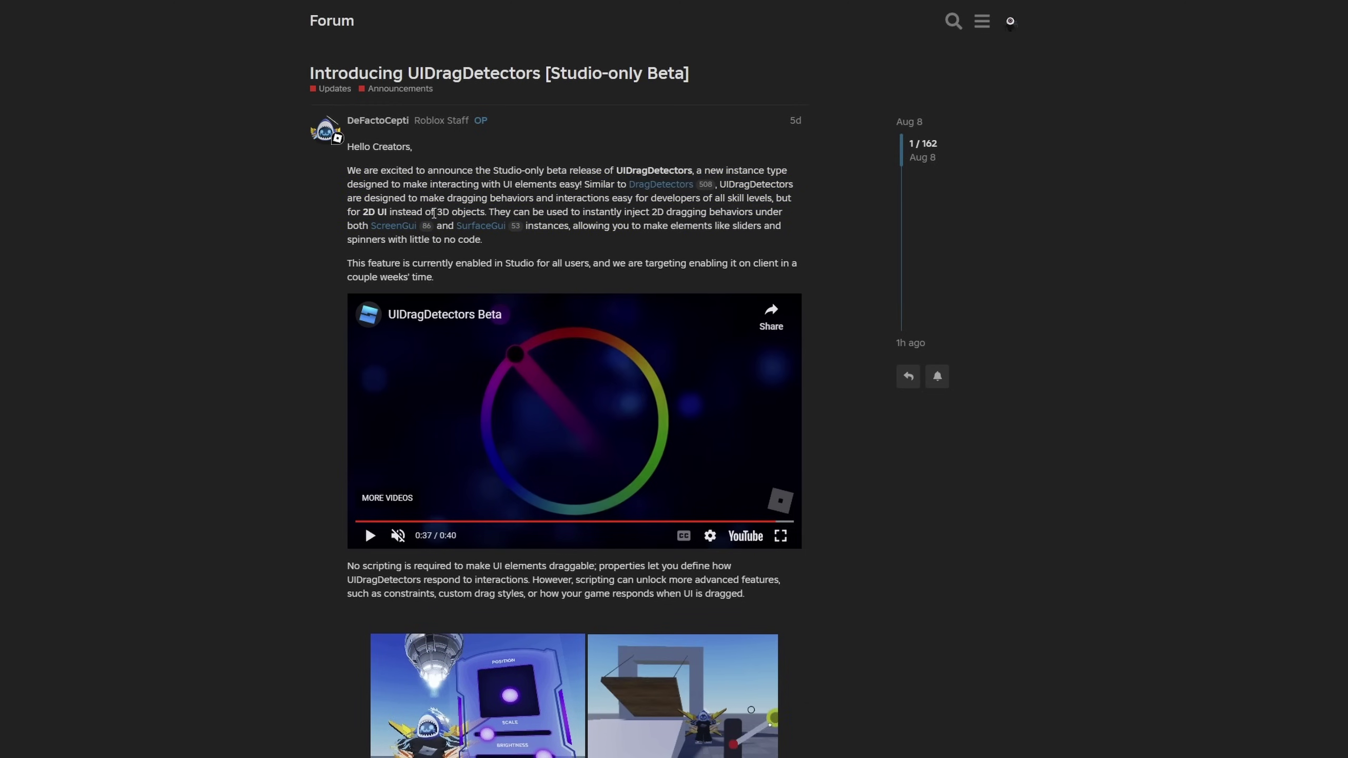
drag(437, 208, 469, 210)
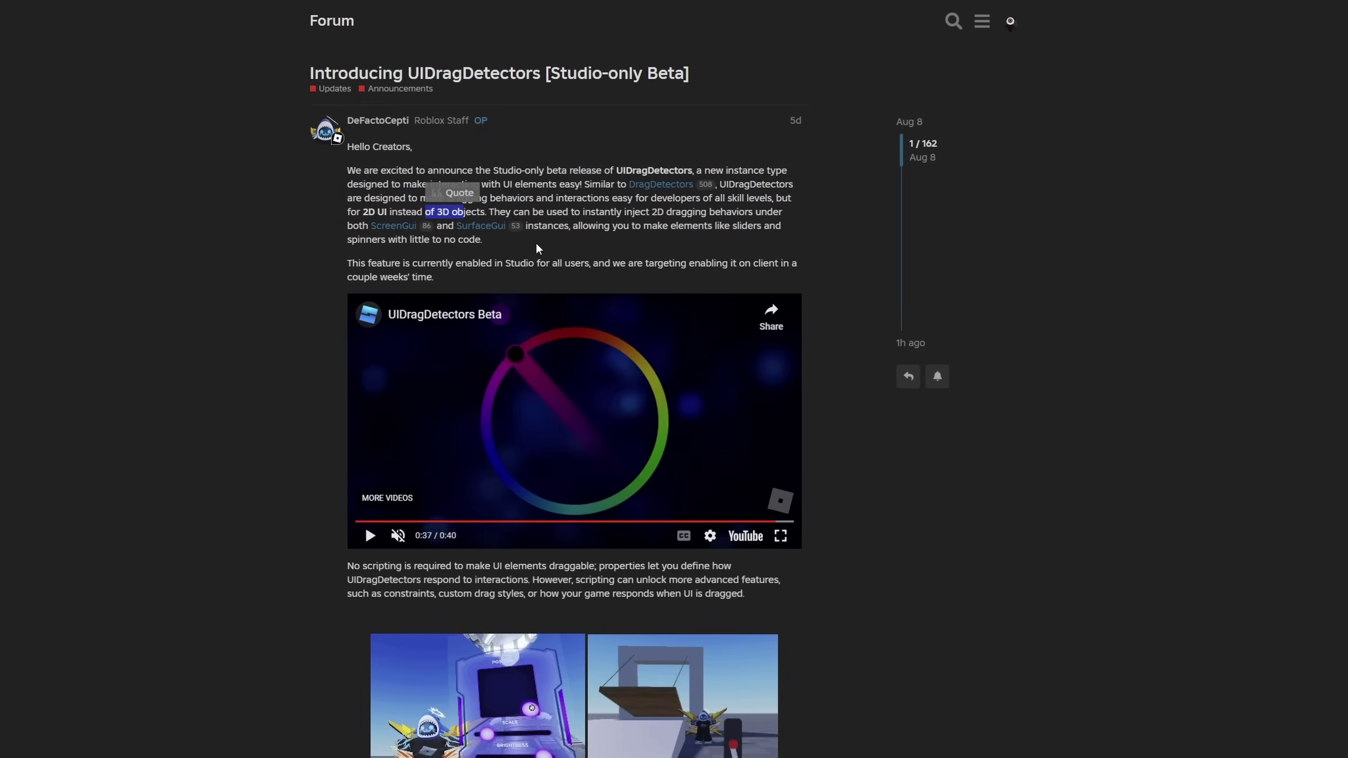
click(538, 247)
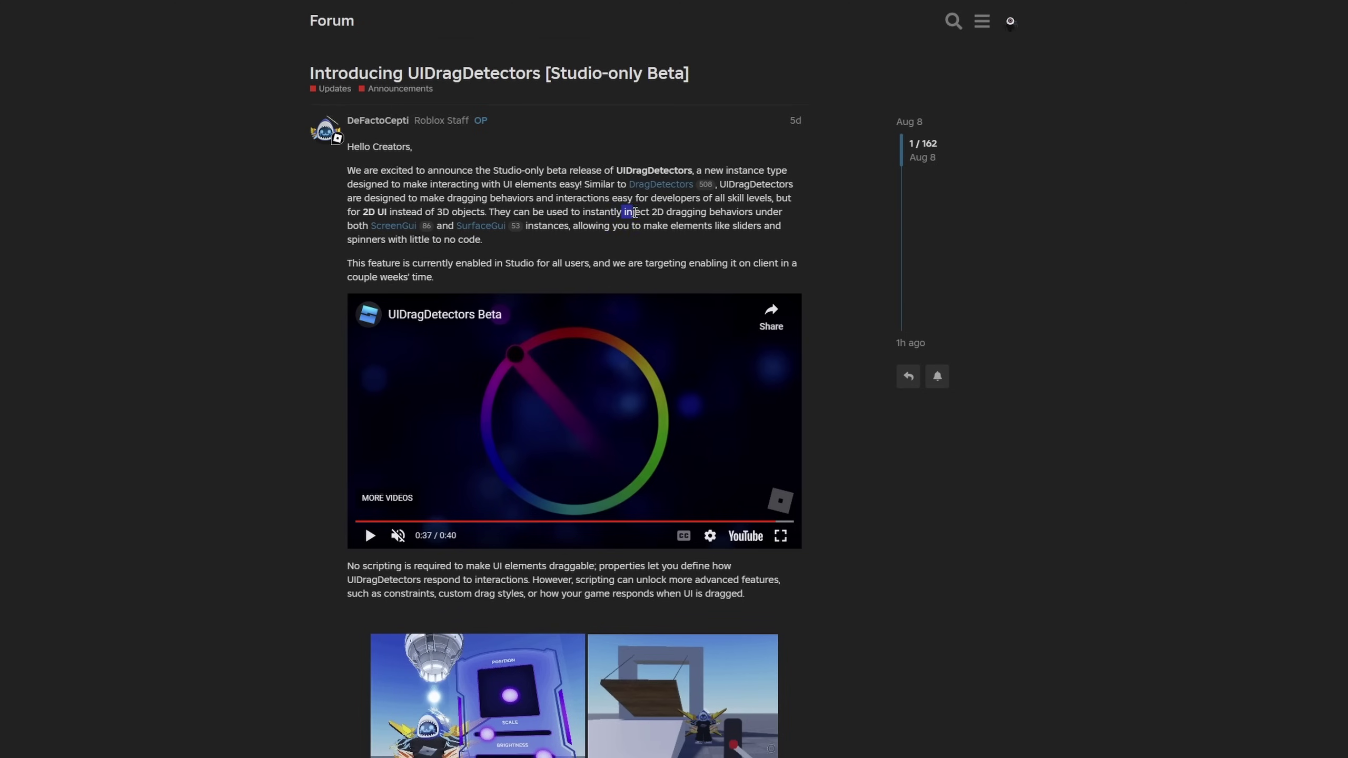
drag(634, 212, 701, 215)
click(696, 232)
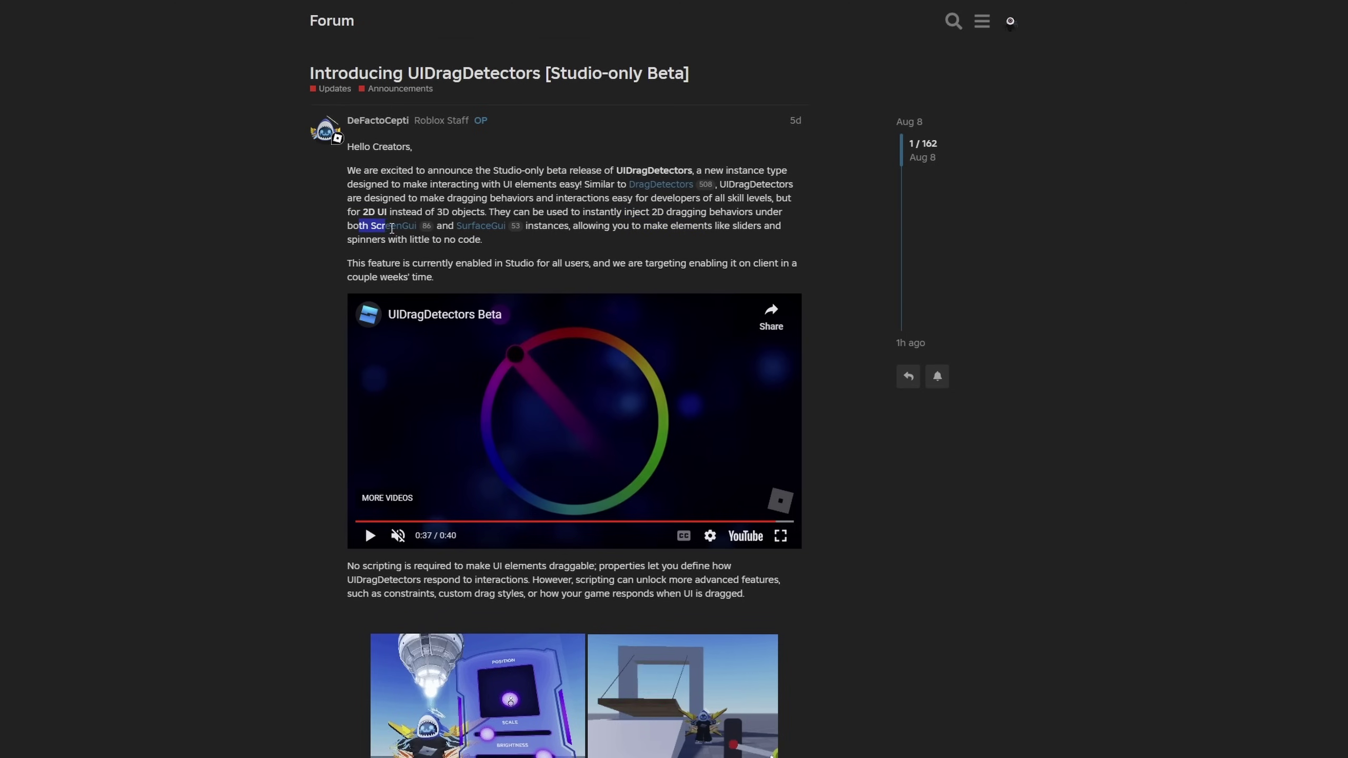
drag(546, 254, 347, 226)
click(473, 236)
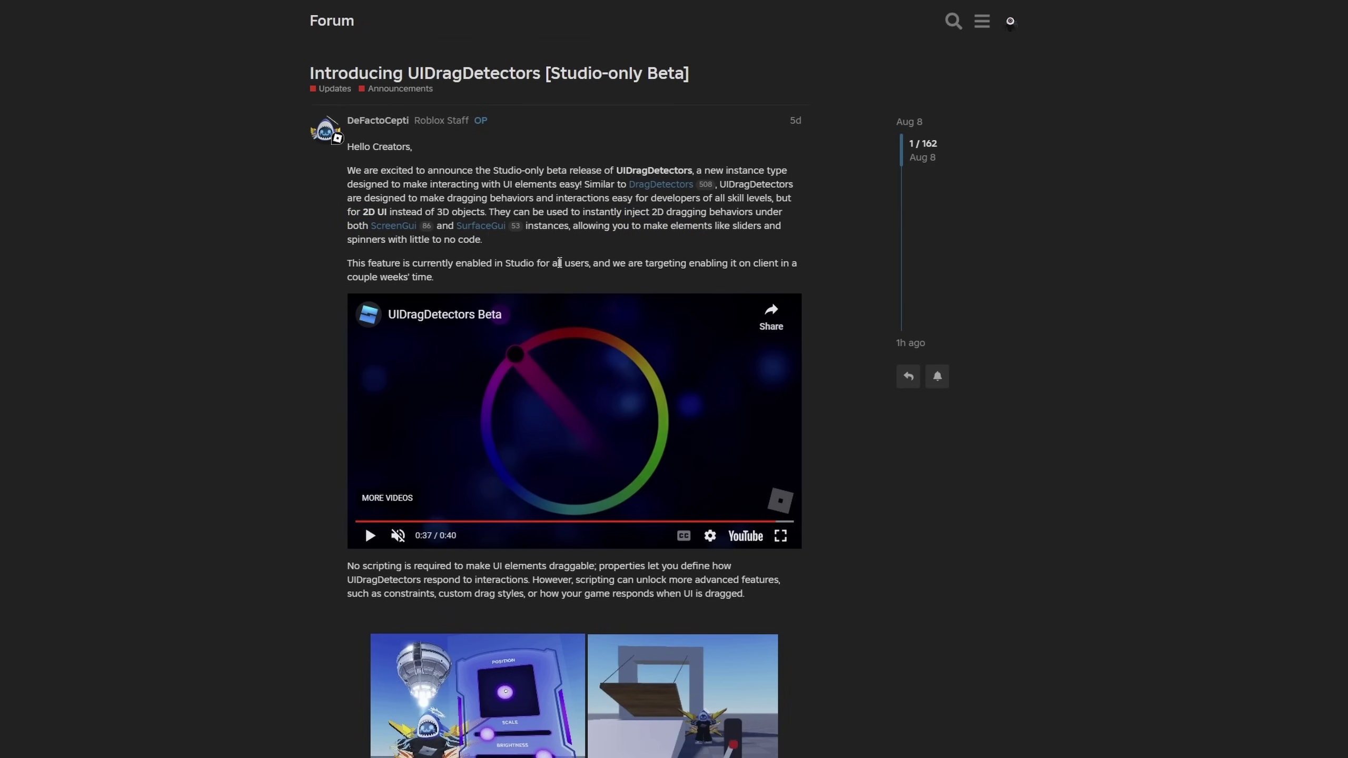
Check the announcement's beta label and its note on Studio and client availability.
scroll(472, 236, down, 1)
drag(690, 8, 645, 8)
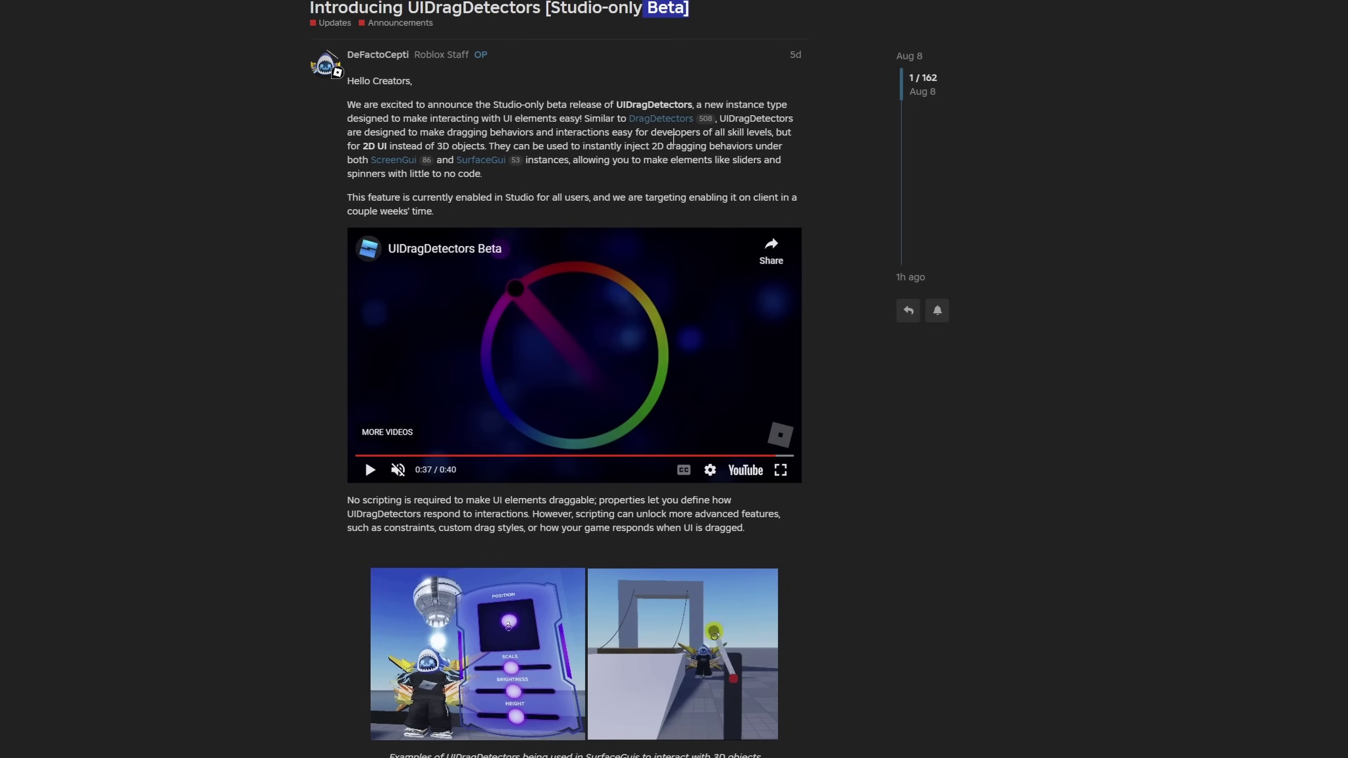
drag(679, 192, 751, 202)
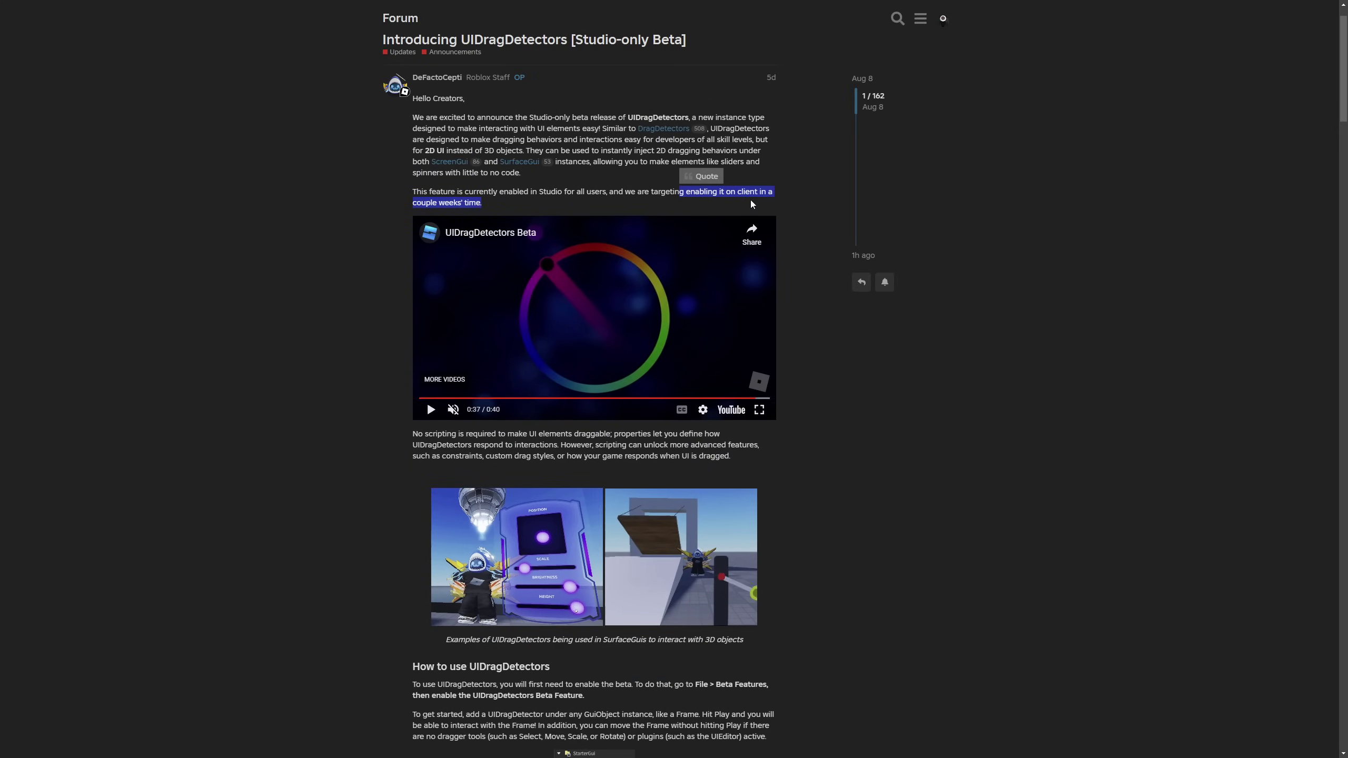
click(718, 195)
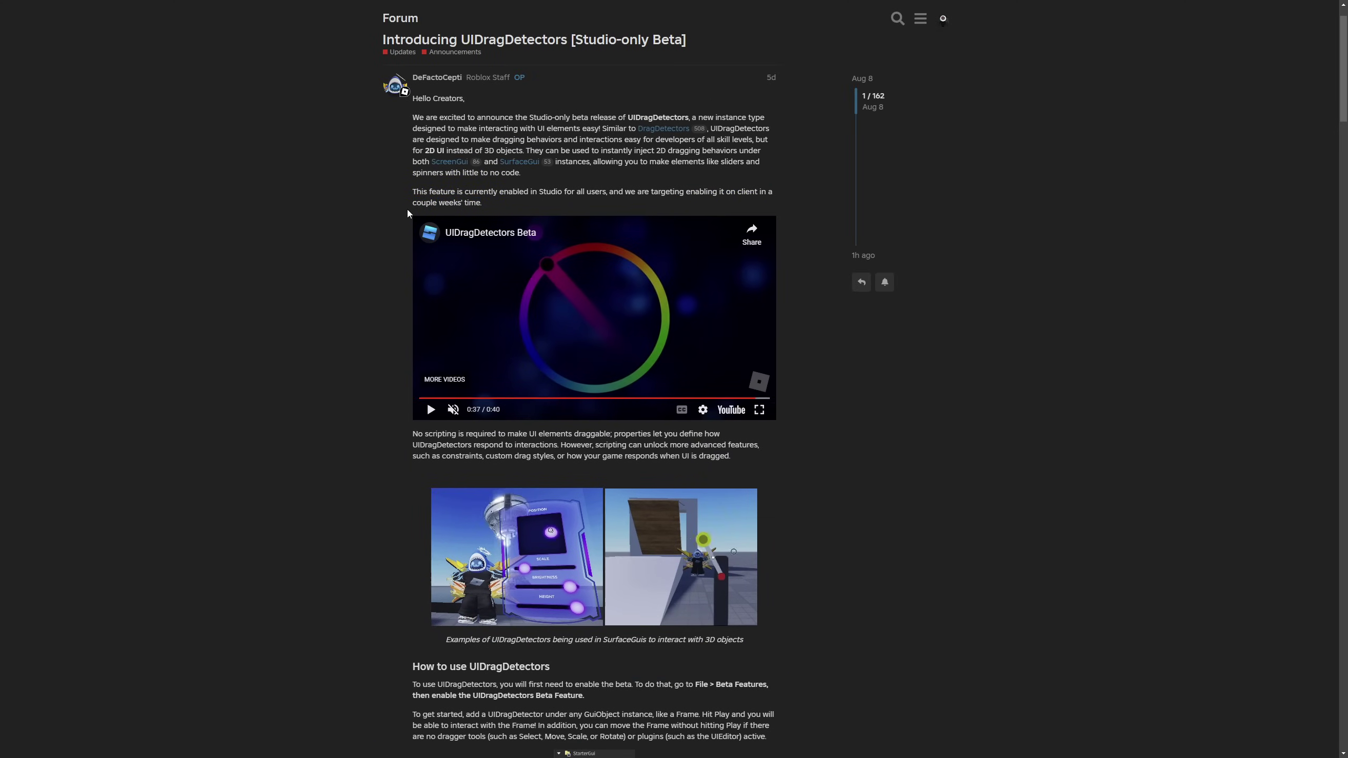
Play the UIDragDetectors Beta video from the start and replay the part showing the resizable panel of coloured squares.
click(439, 399)
drag(439, 408, 421, 408)
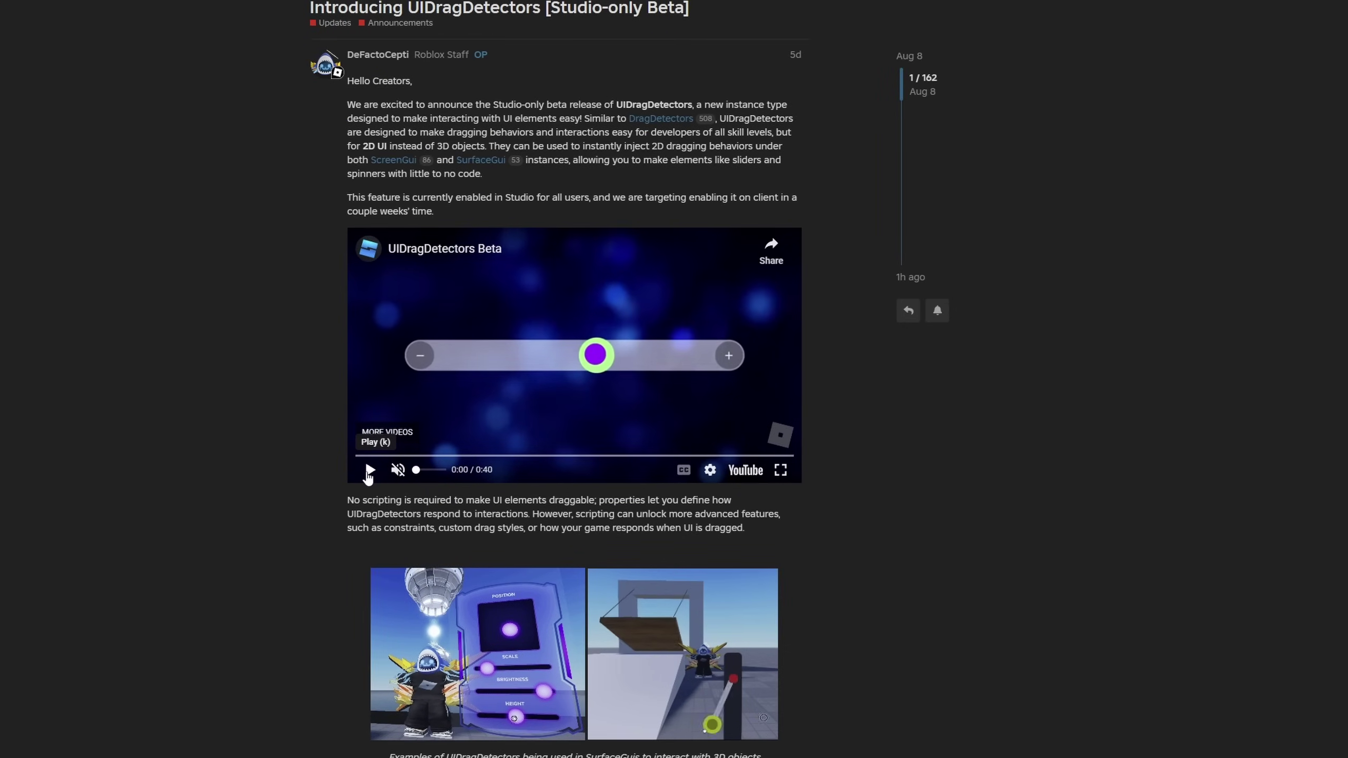
click(368, 470)
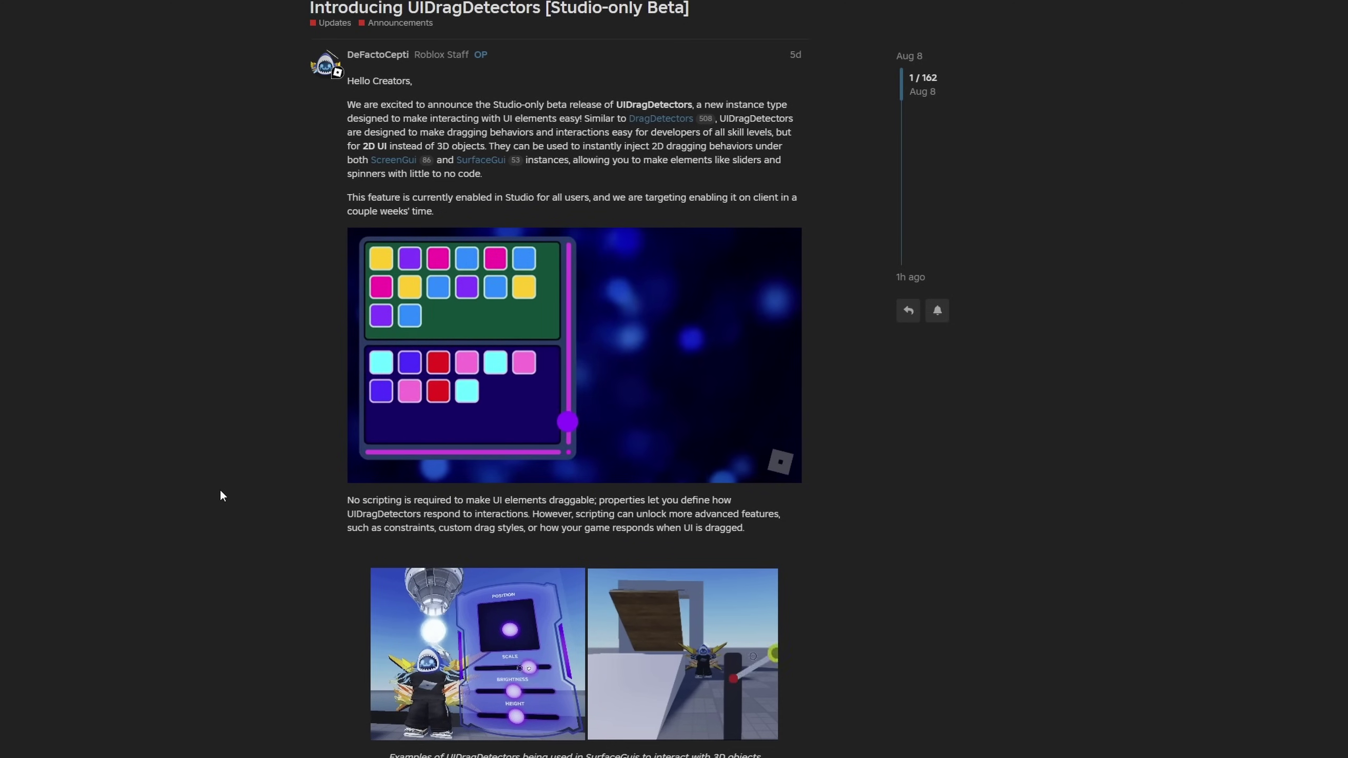
drag(503, 457, 504, 457)
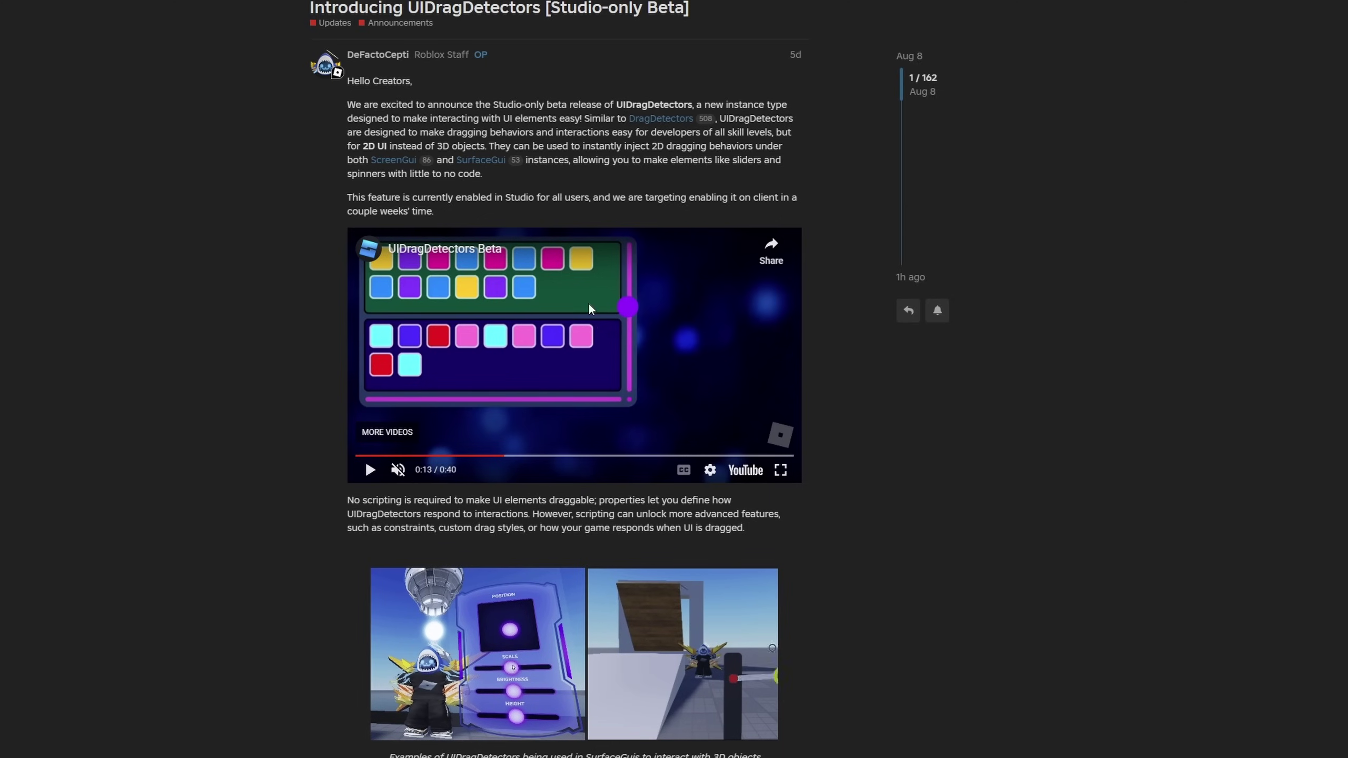
drag(533, 404, 518, 403)
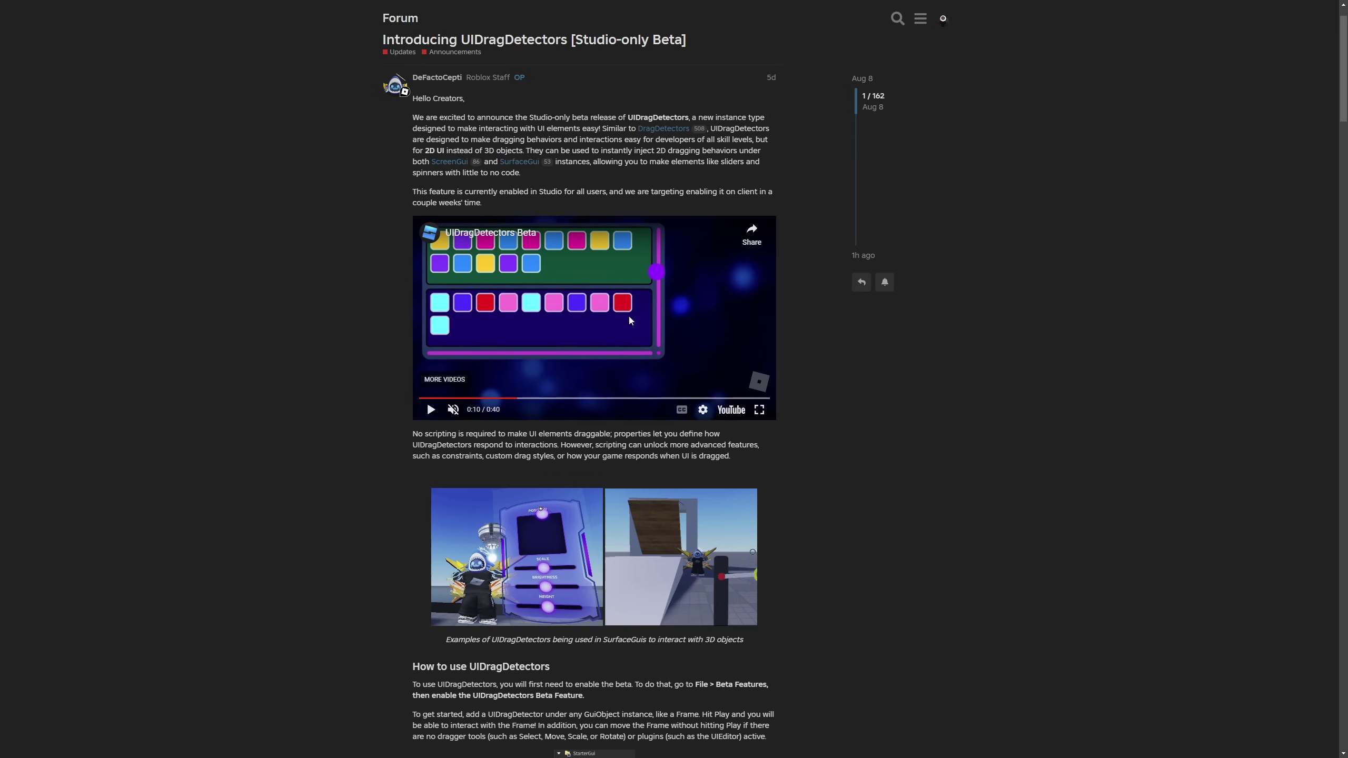
click(604, 313)
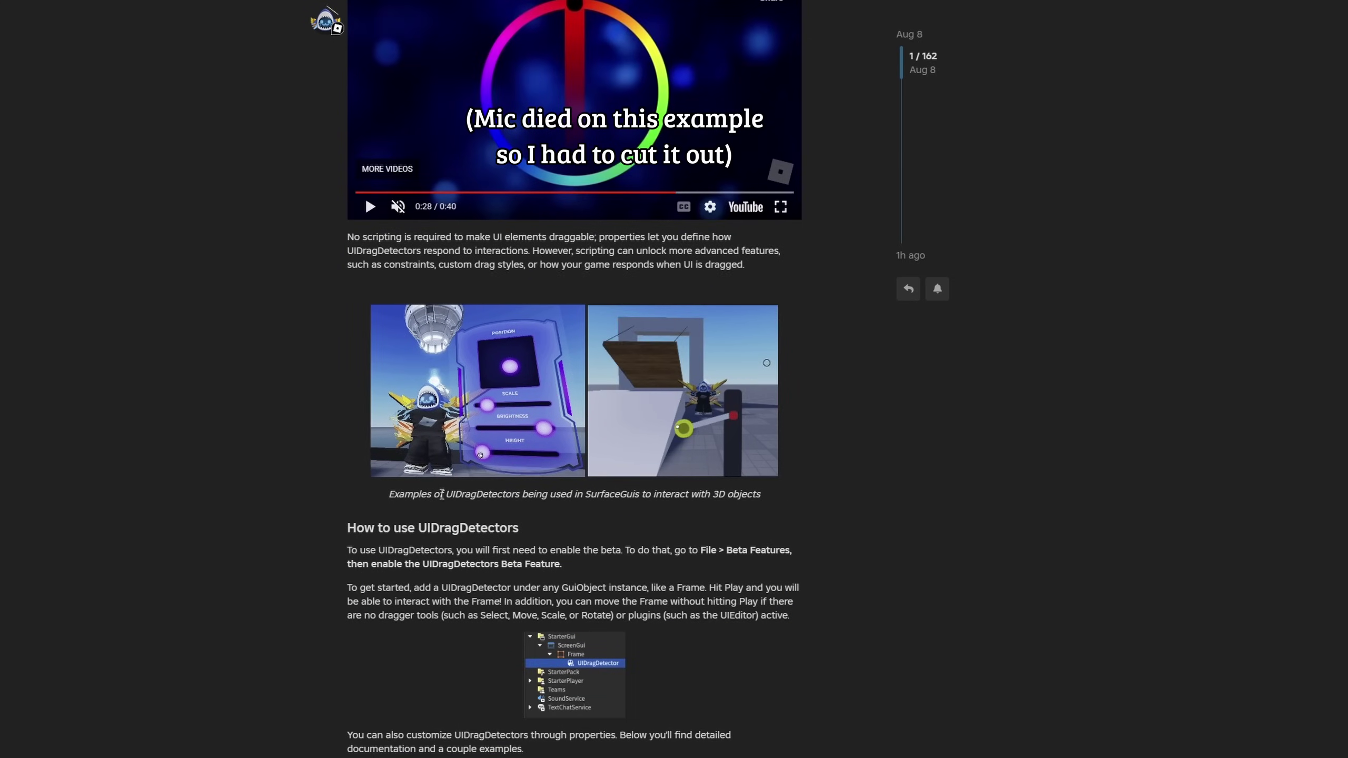
Examine the two SurfaceGui example clips and their caption about interacting with 3D objects.
drag(445, 494, 735, 496)
click(526, 517)
click(732, 515)
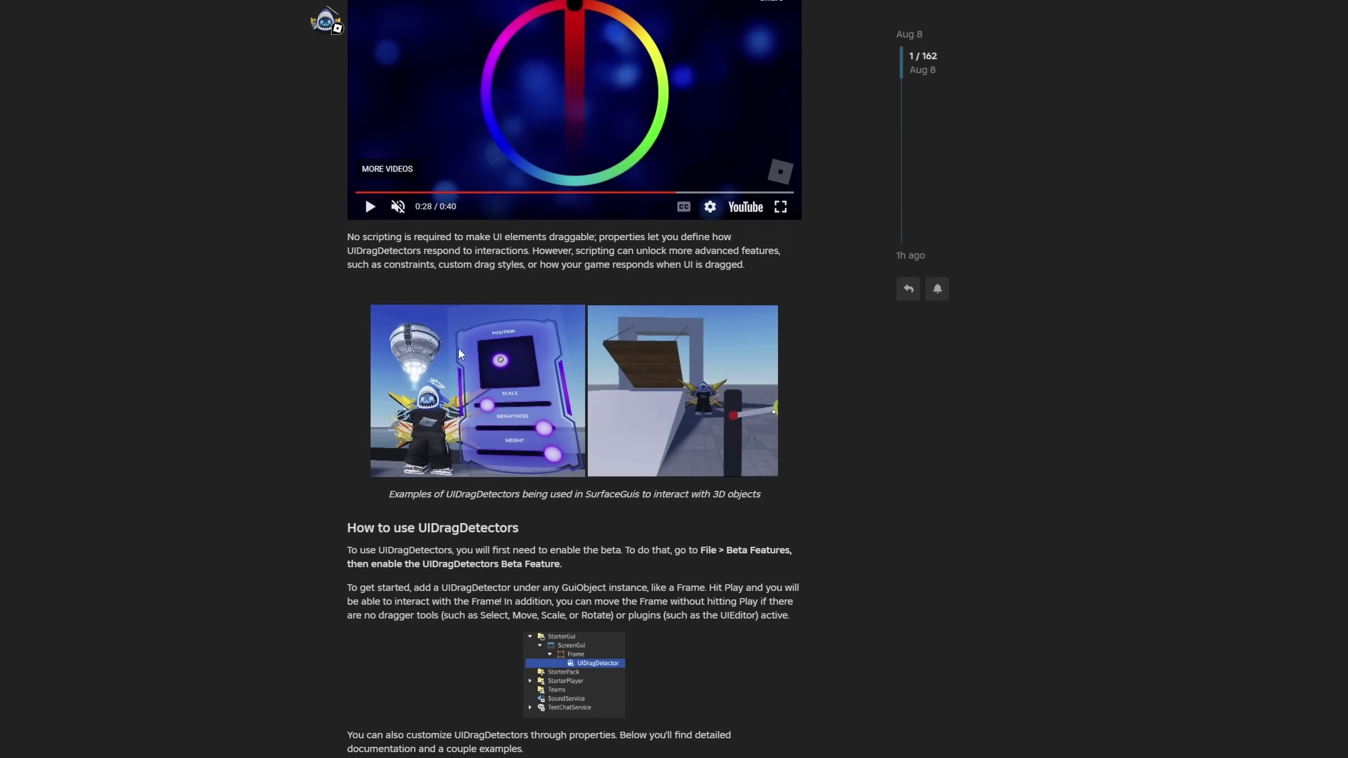
Read the How to use UIDragDetectors section on enabling the beta feature and adding a detector under a GuiObject.
scroll(461, 354, down, 5)
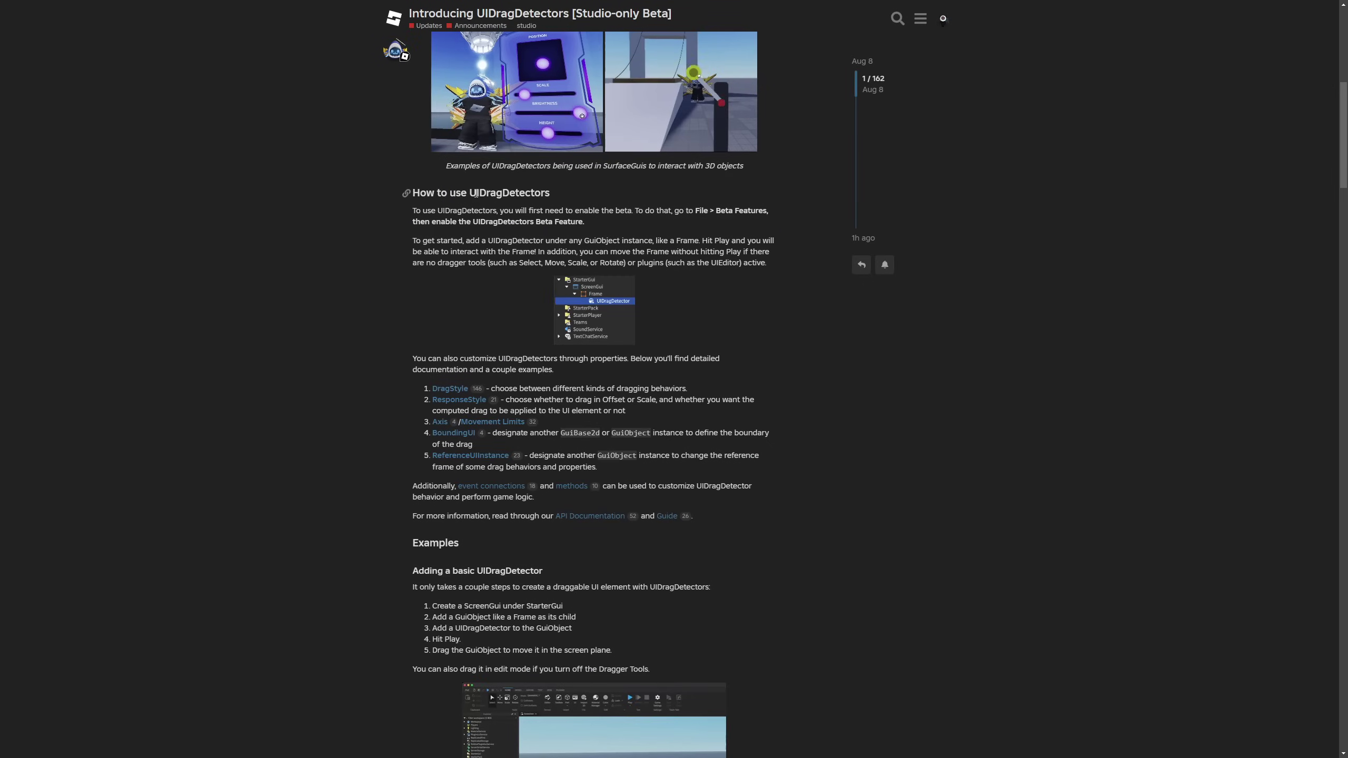
drag(476, 193, 613, 240)
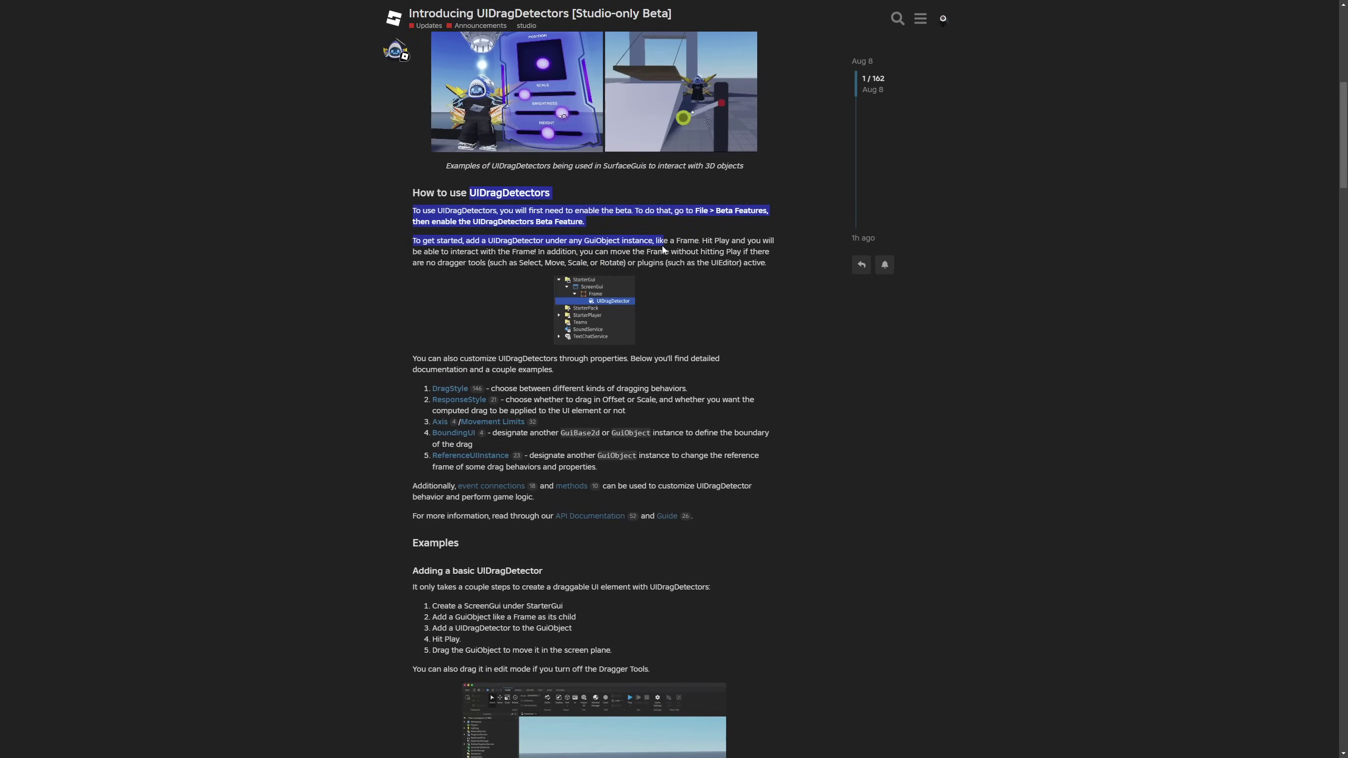
click(523, 211)
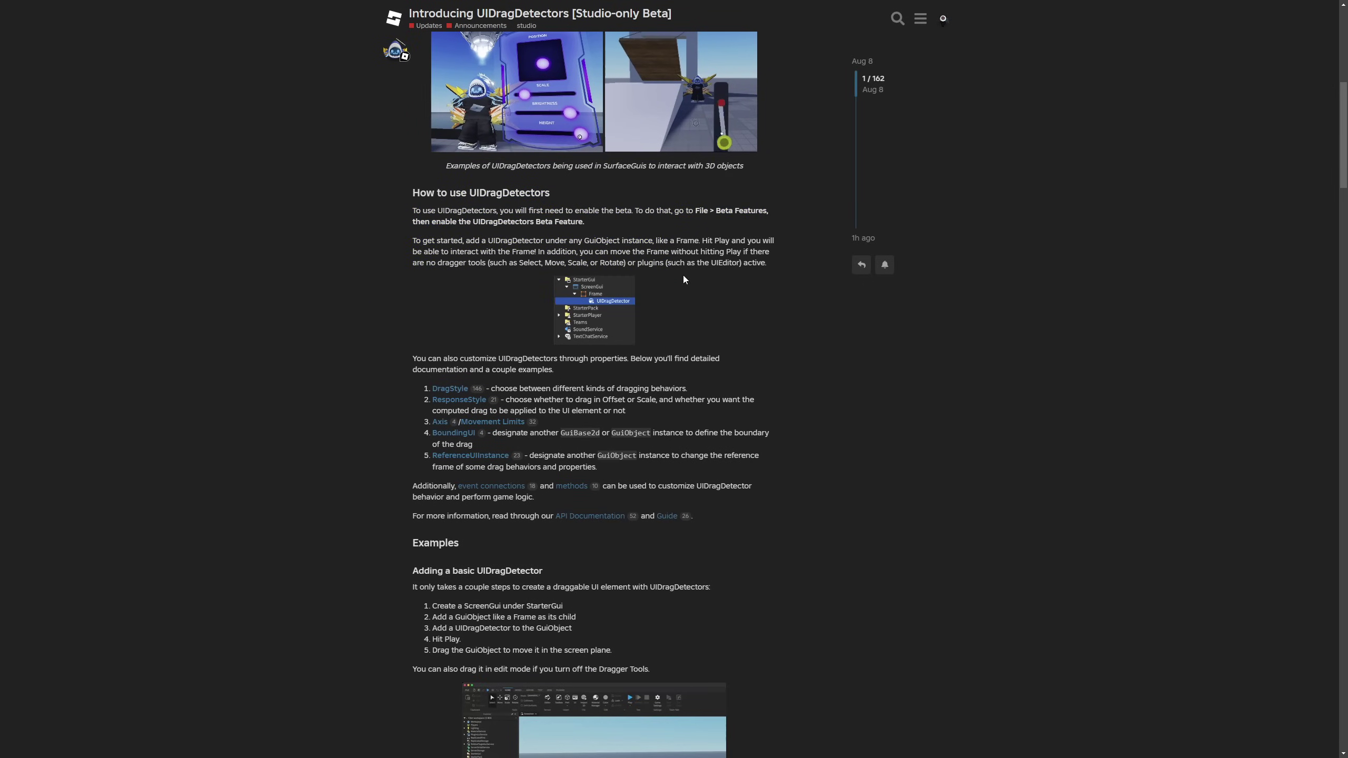
drag(695, 210, 771, 212)
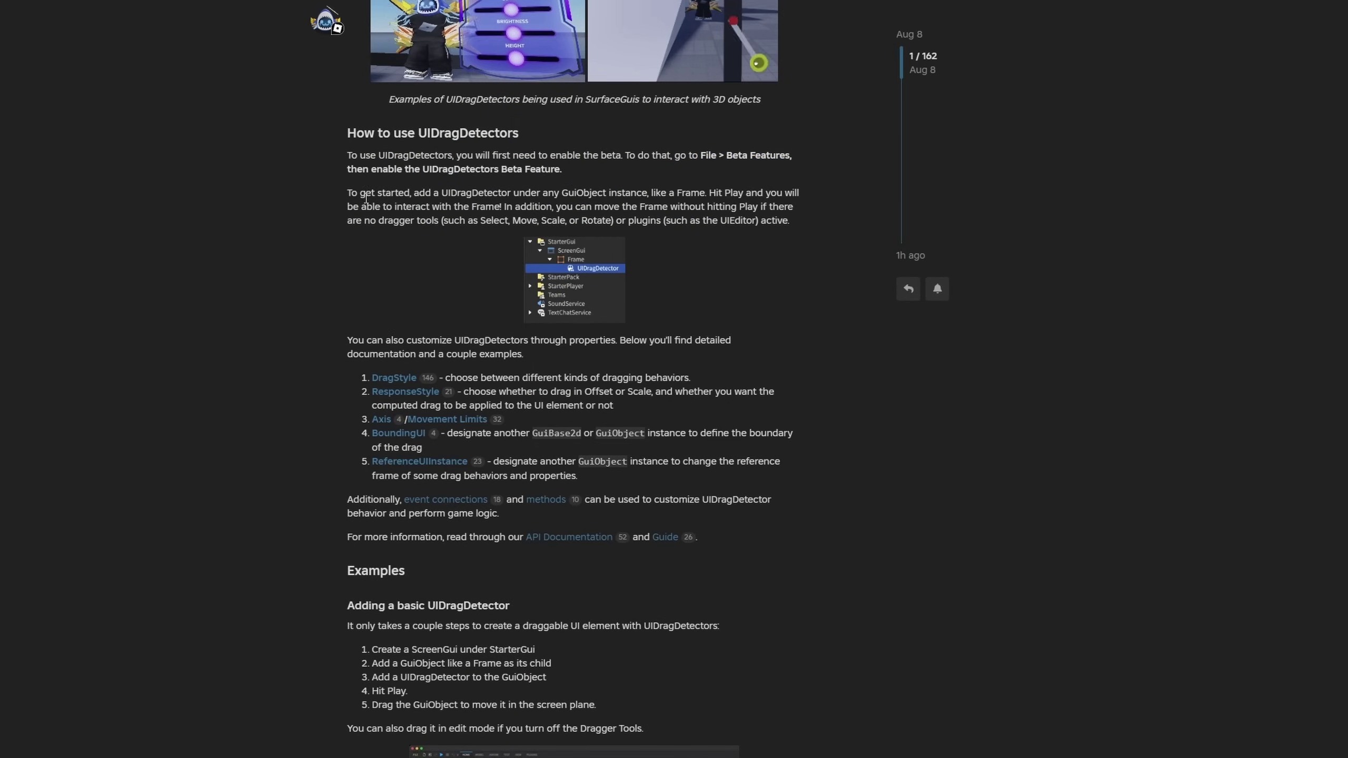
drag(403, 192, 604, 194)
click(616, 194)
drag(704, 193, 658, 192)
click(747, 252)
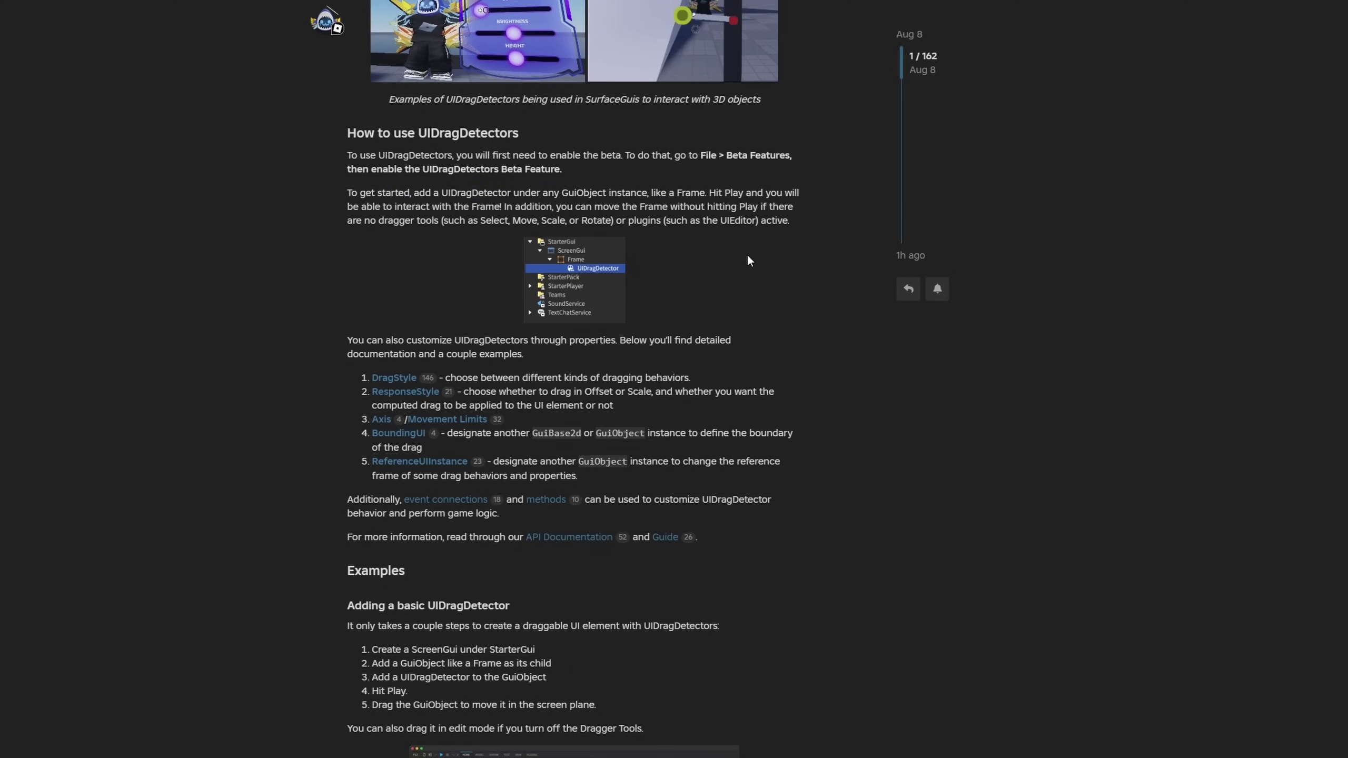
Read the list of customizable UIDragDetector properties from DragStyle to ReferenceUIInstance, plus the note on event connections and methods.
scroll(746, 252, down, 3)
drag(398, 143, 529, 264)
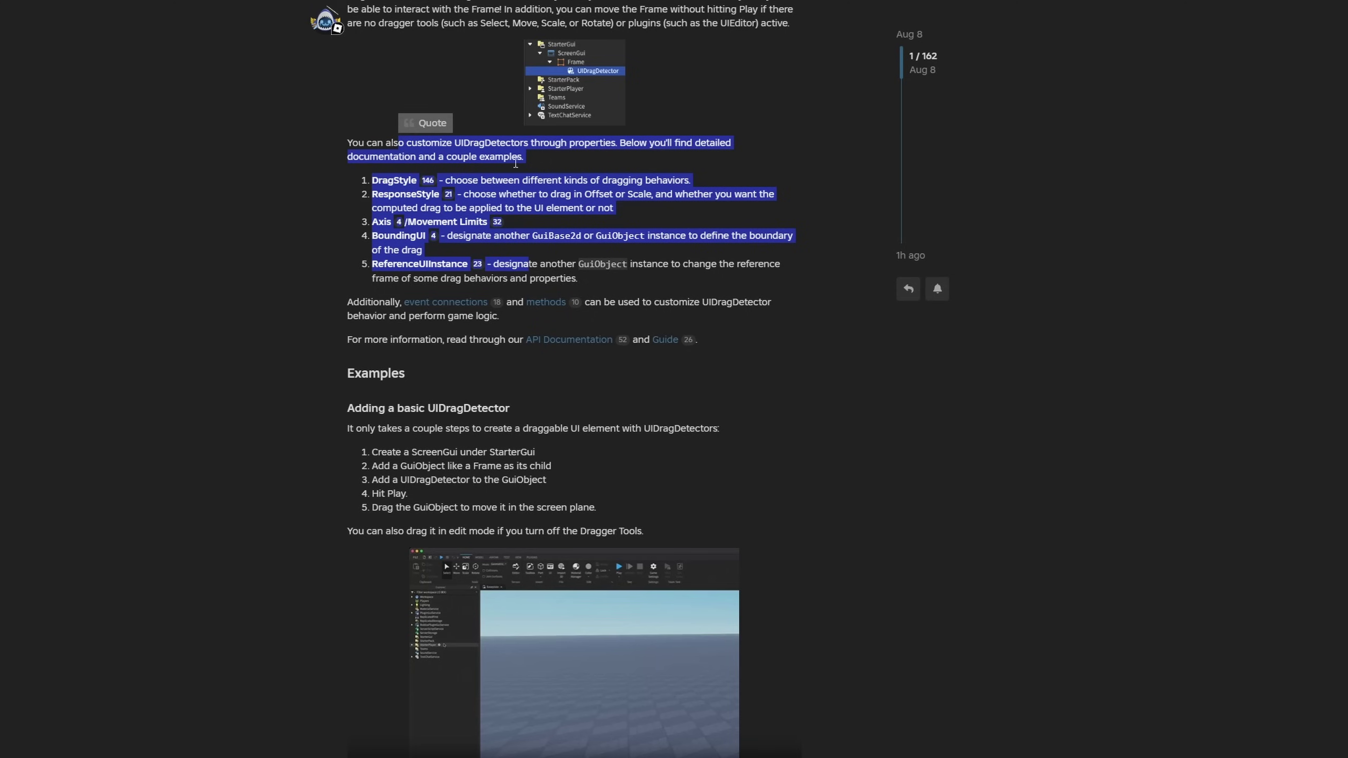
click(547, 175)
scroll(536, 193, down, 1)
drag(479, 115, 536, 179)
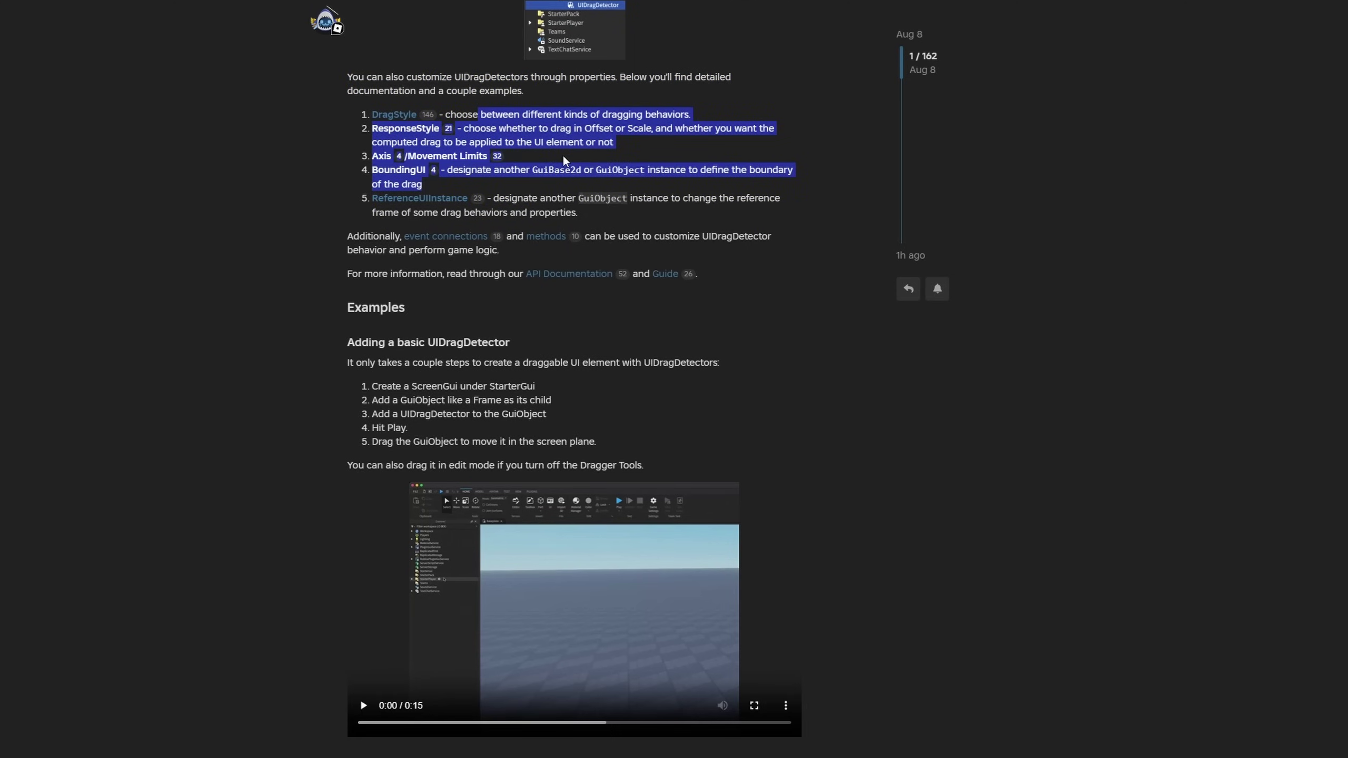
click(551, 154)
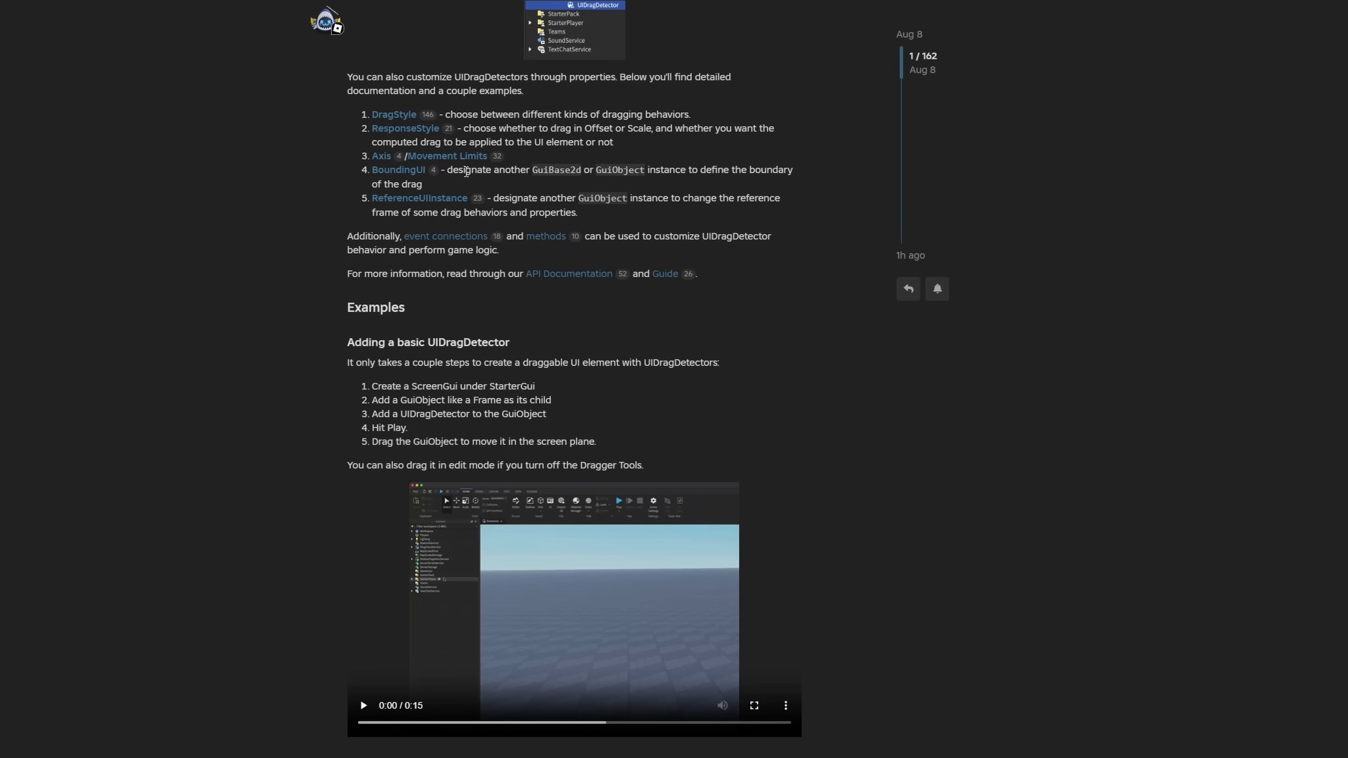
click(559, 184)
click(688, 183)
scroll(242, 283, down, 1)
drag(368, 171, 587, 172)
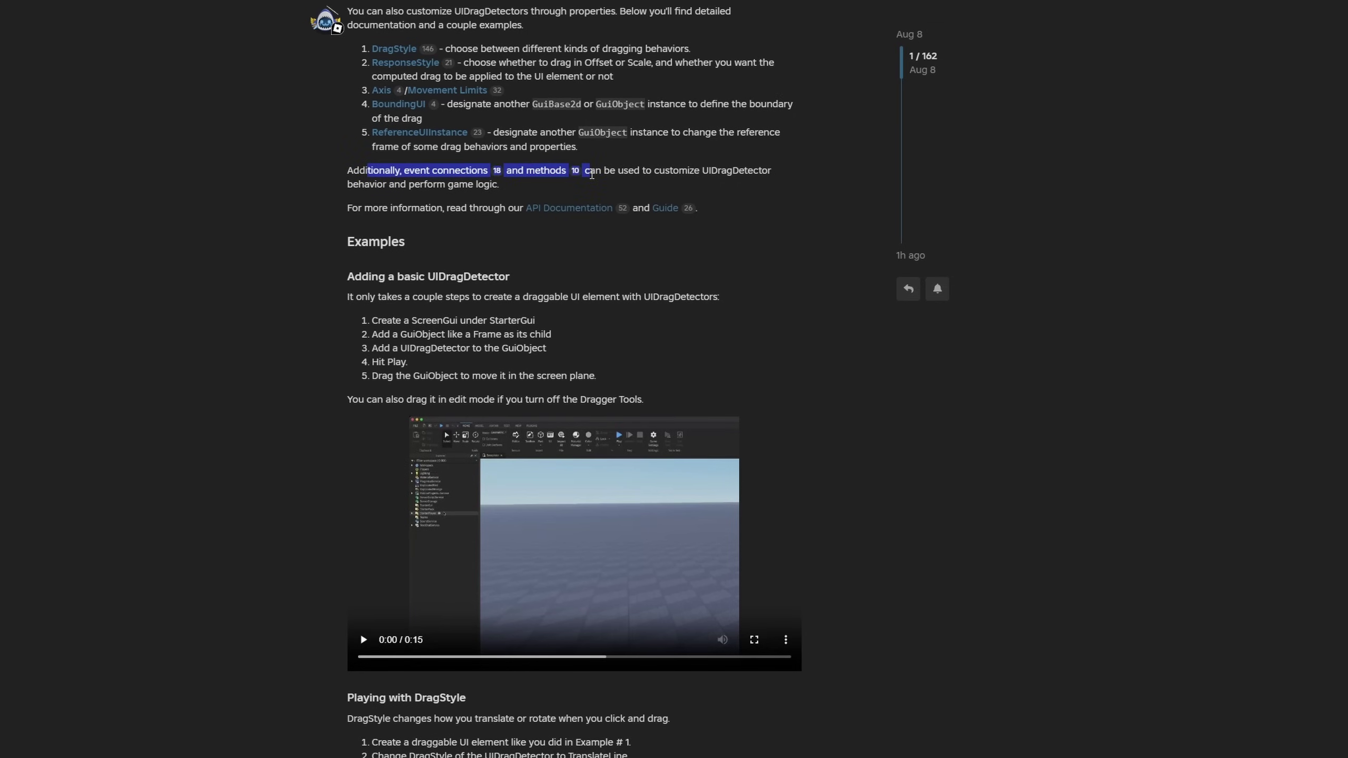
click(595, 183)
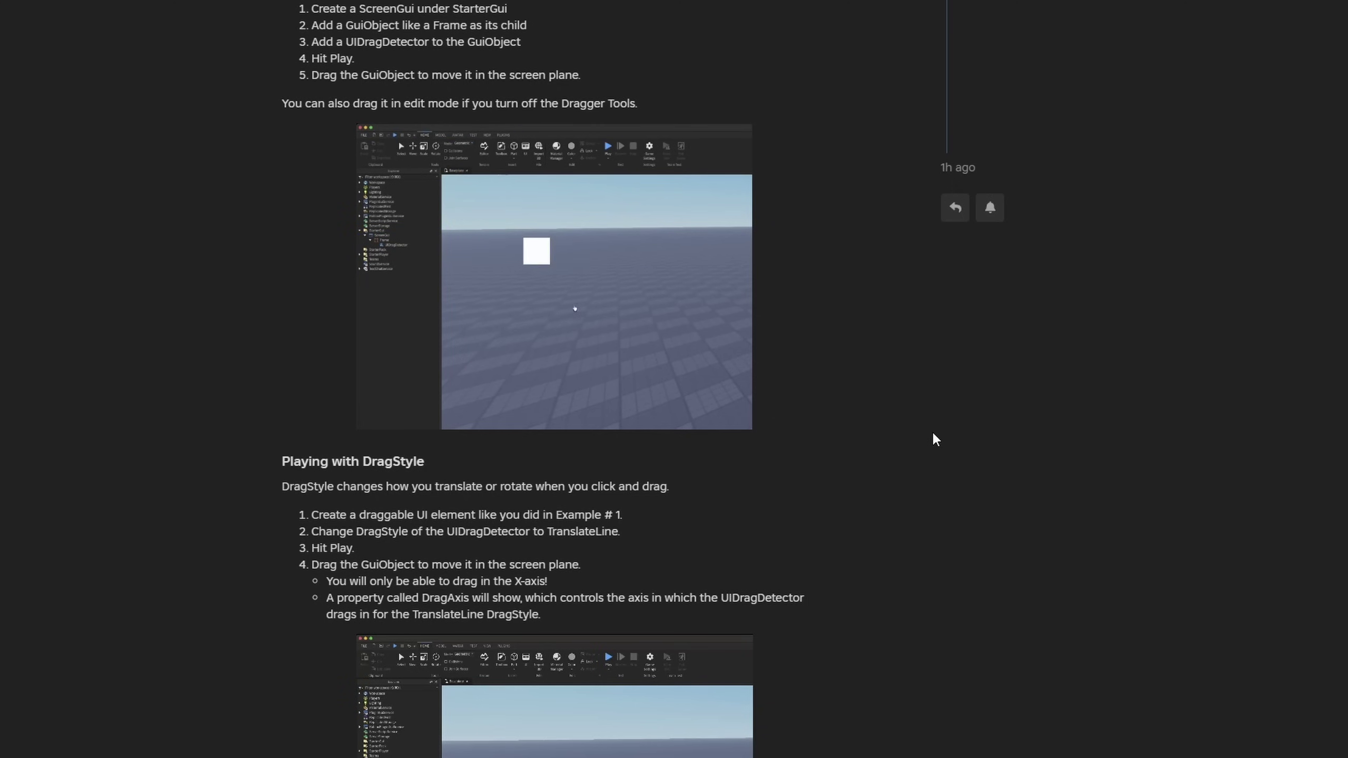
Review the example instructions and clips for adding a basic UIDragDetector and playing with DragStyle.
drag(330, 8, 491, 74)
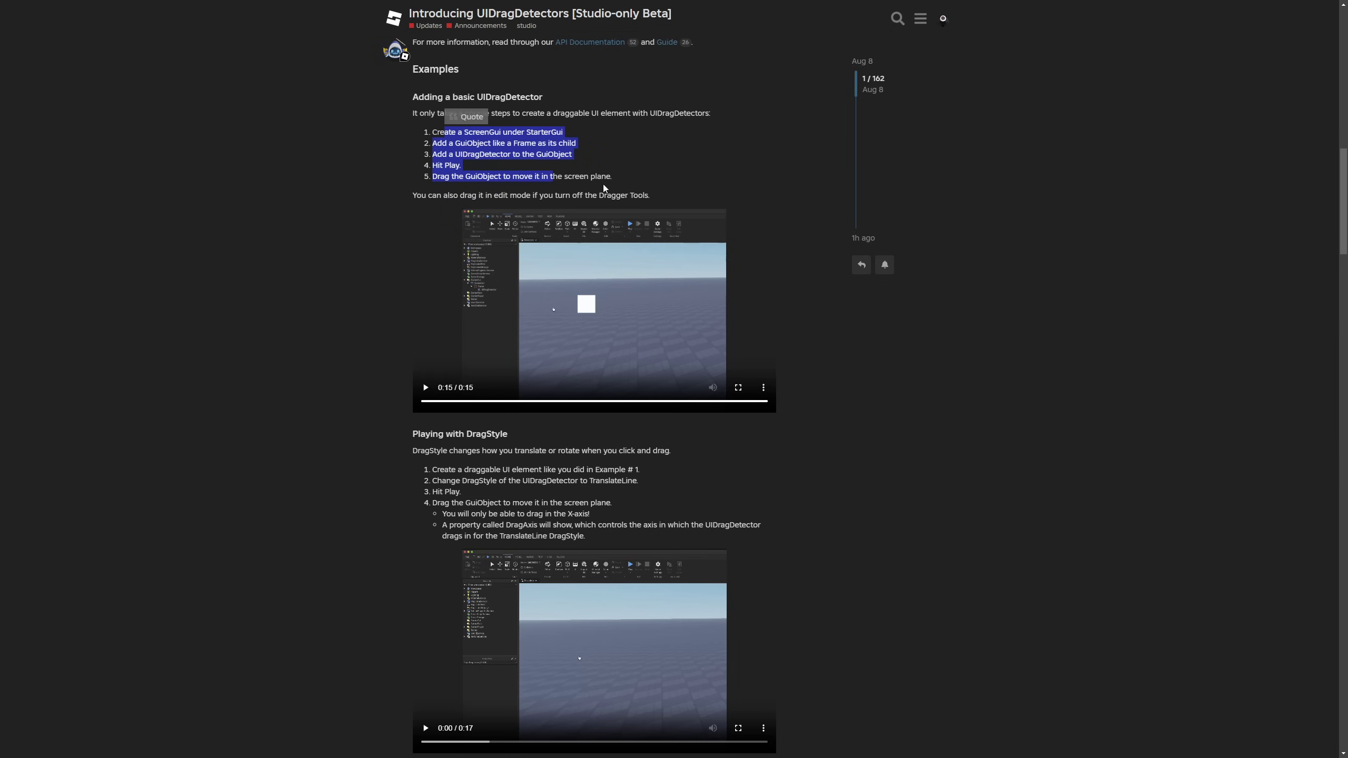
scroll(605, 189, down, 4)
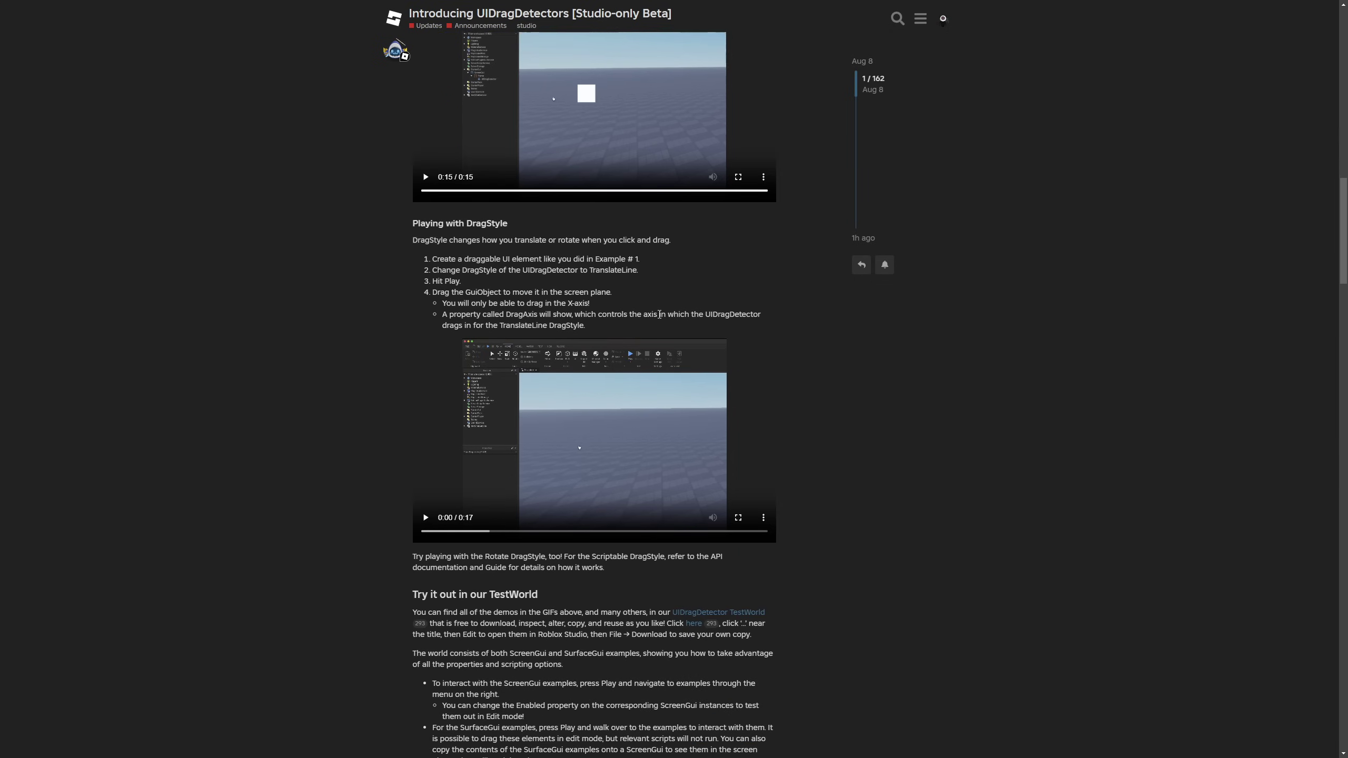
scroll(581, 266, down, 2)
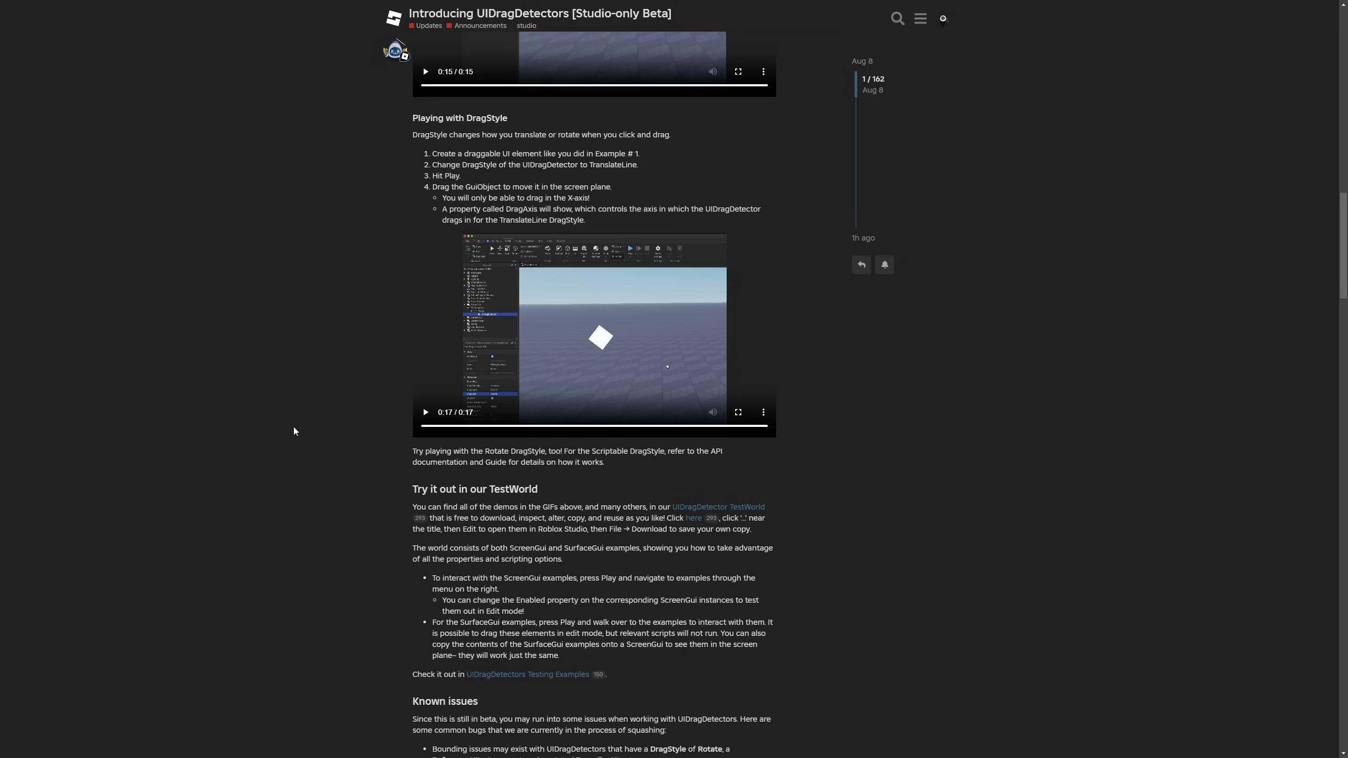
Read the Known issues section's first item on bounding problems with the Rotate DragStyle, ReferenceUIInstance and a rotated BoundingUI.
scroll(295, 432, down, 5)
drag(430, 173, 483, 175)
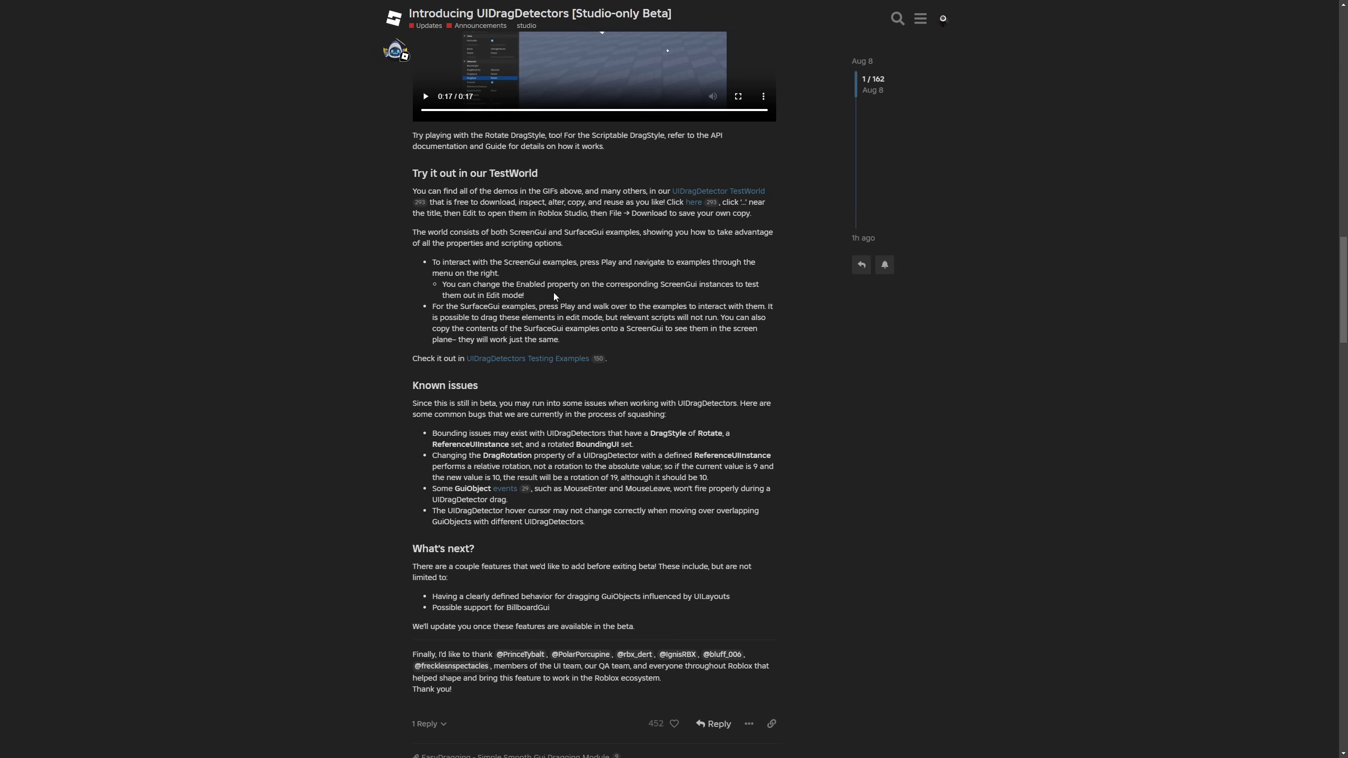
drag(479, 387, 430, 386)
click(445, 398)
scroll(423, 310, down, 1)
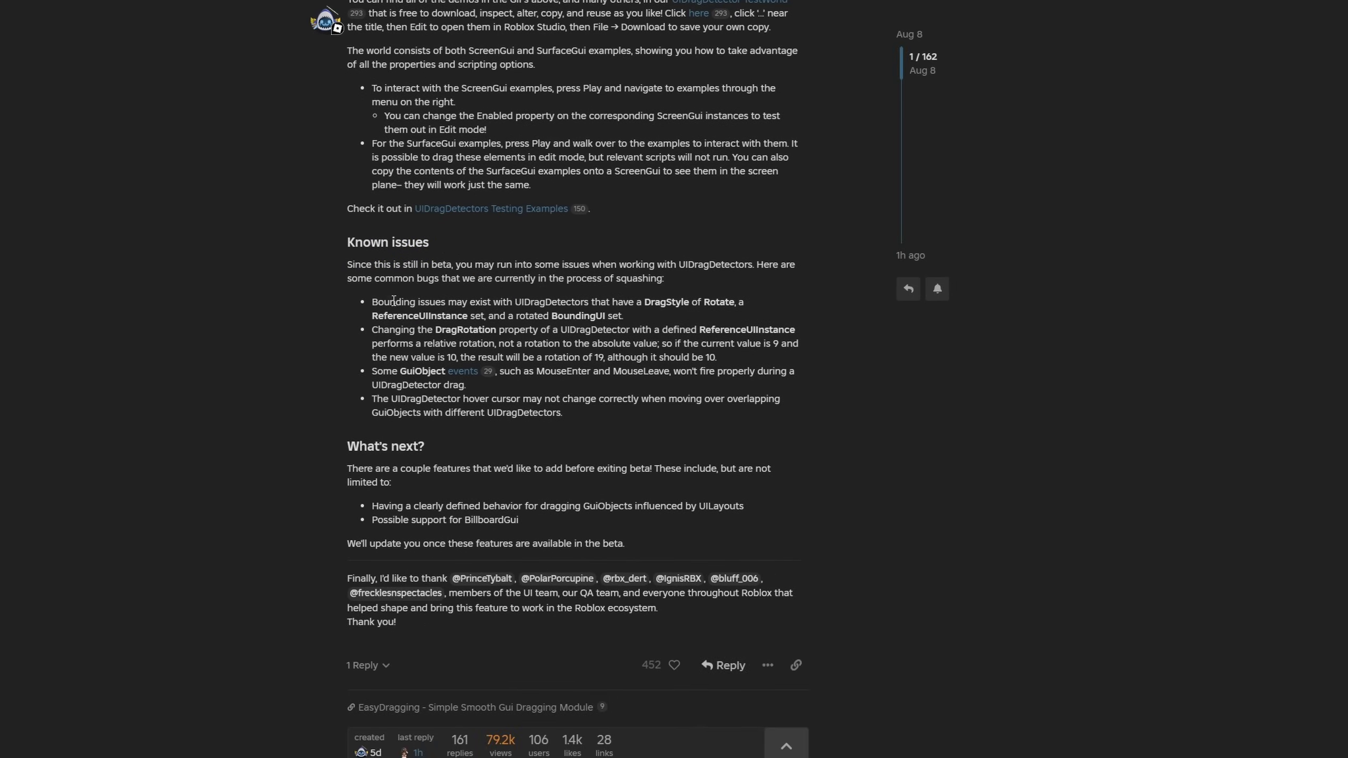
click(528, 310)
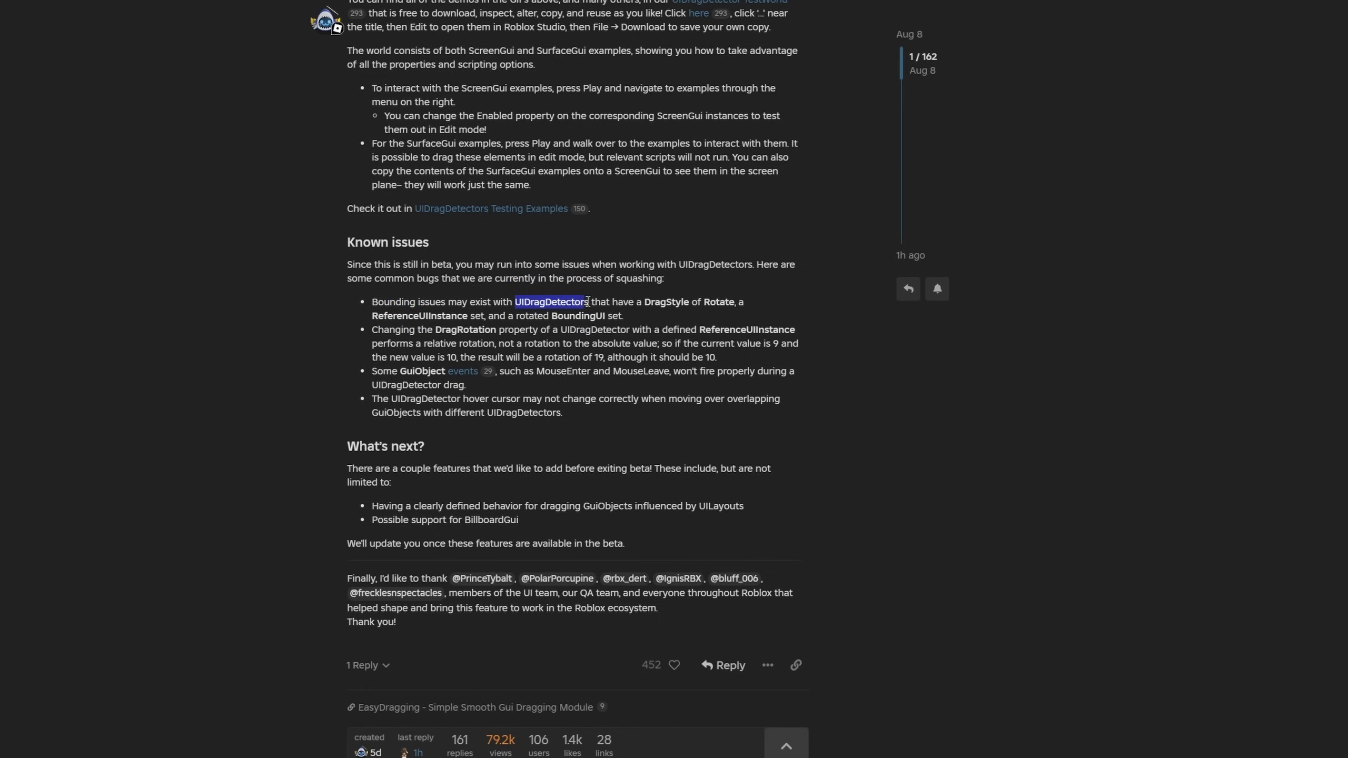
drag(744, 303, 684, 303)
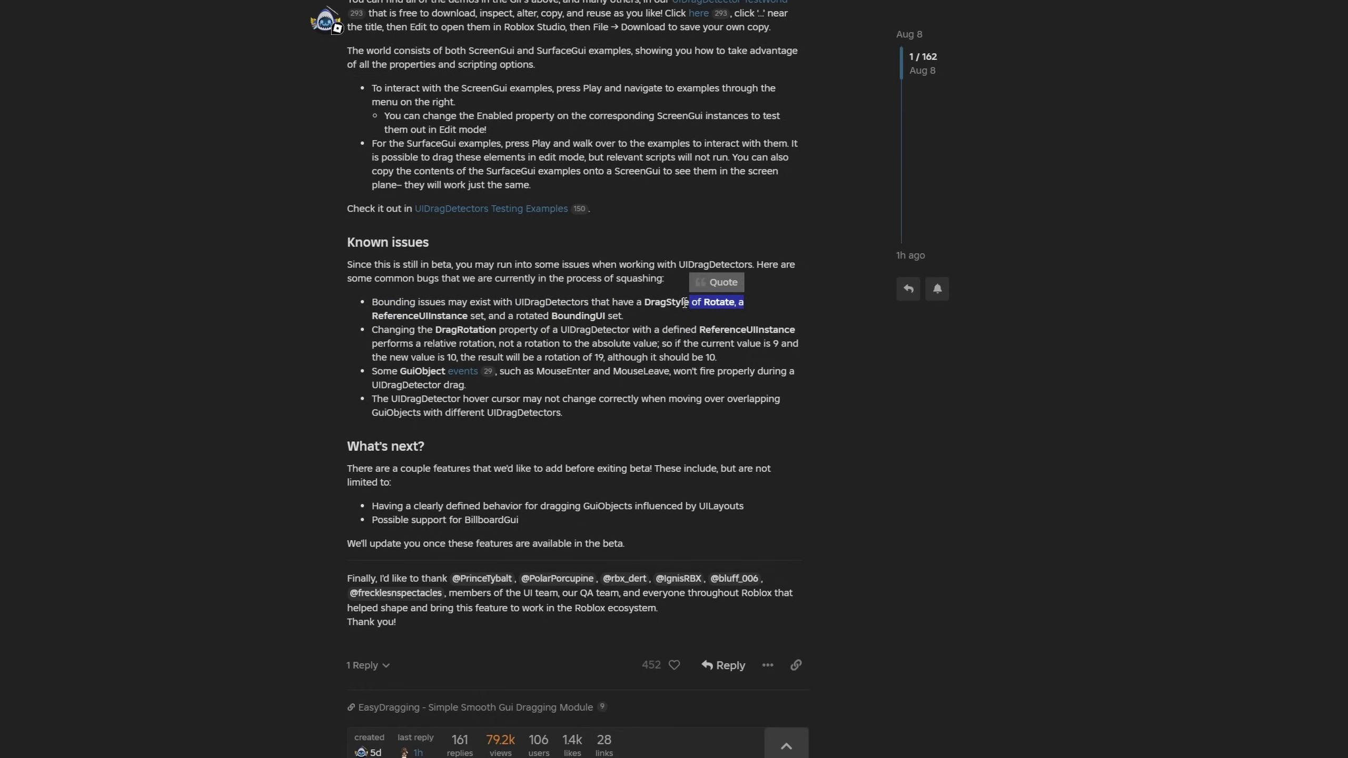
click(670, 316)
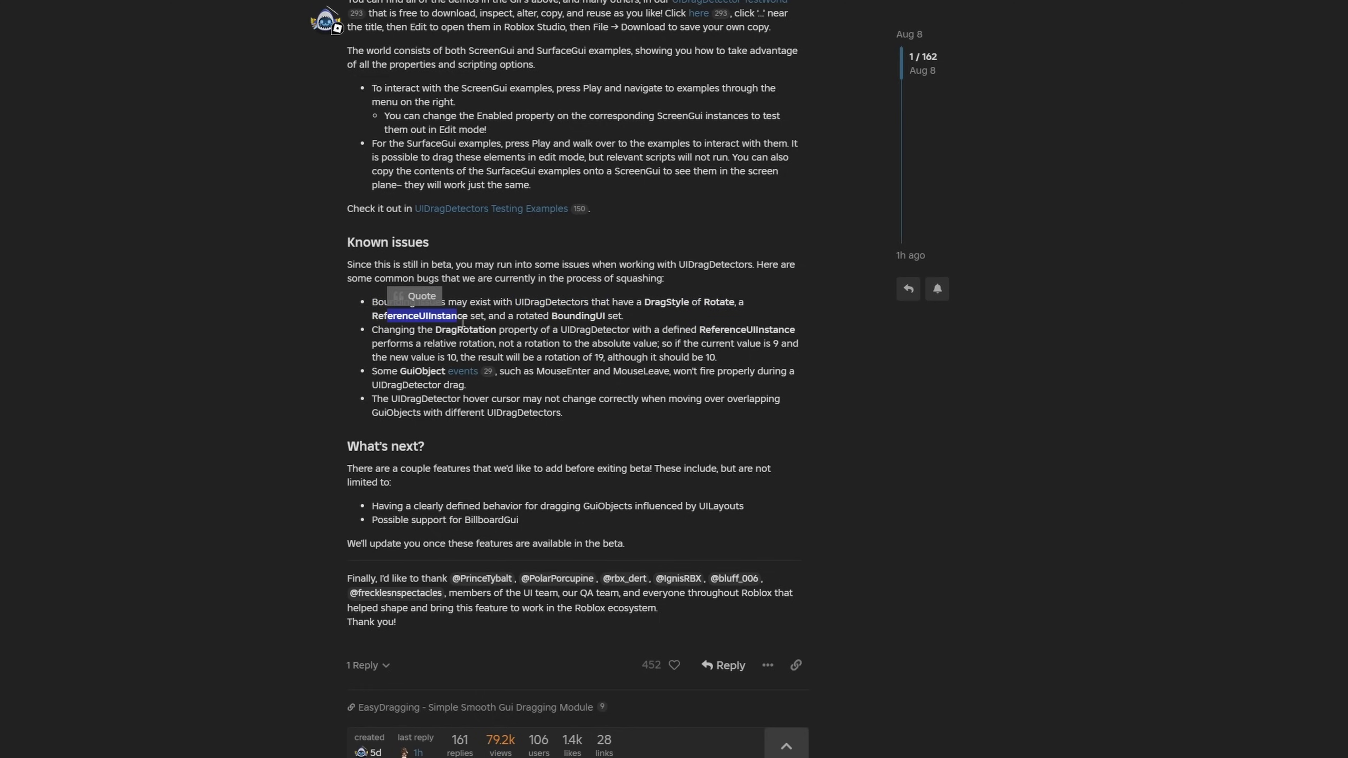
Read the known issues about DragRotation with a defined ReferenceUIInstance and about GuiObject events during a drag.
scroll(671, 320, down, 1)
drag(703, 291, 424, 287)
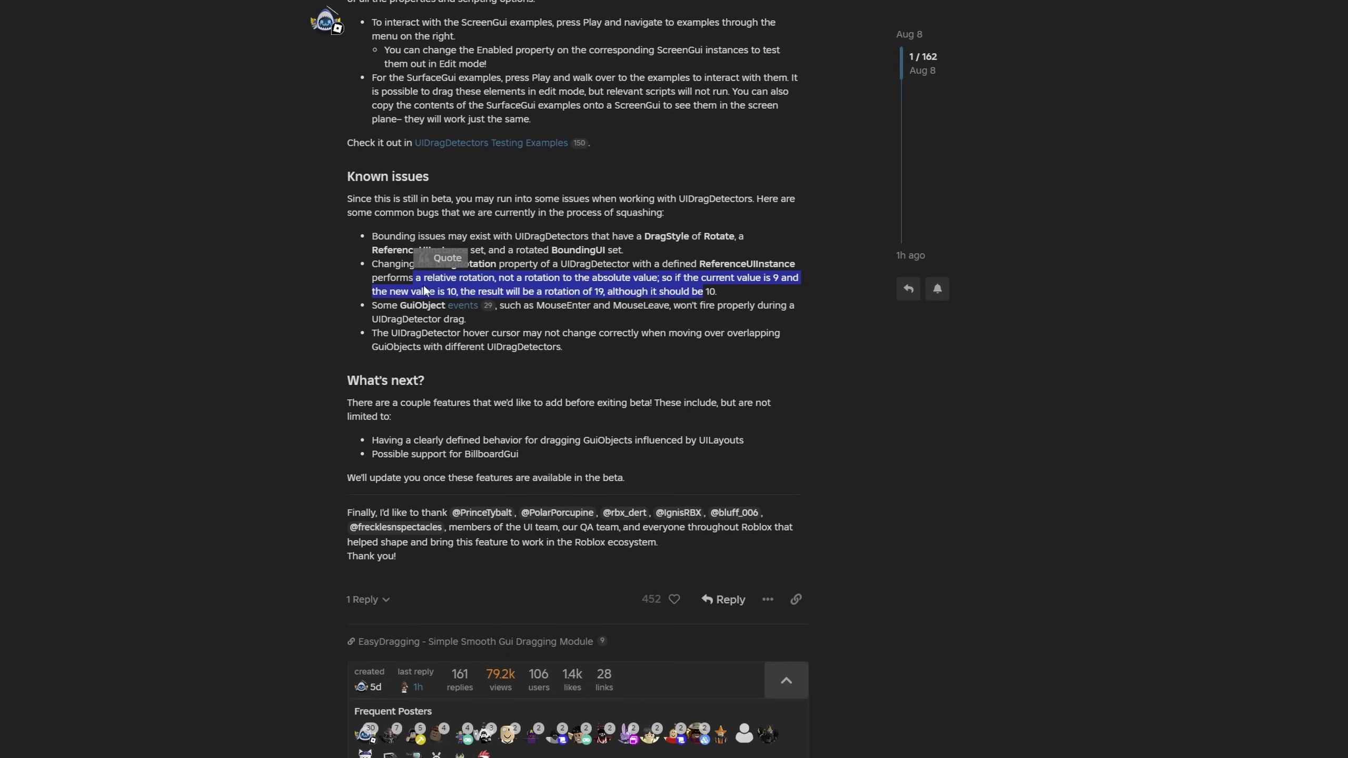
click(301, 319)
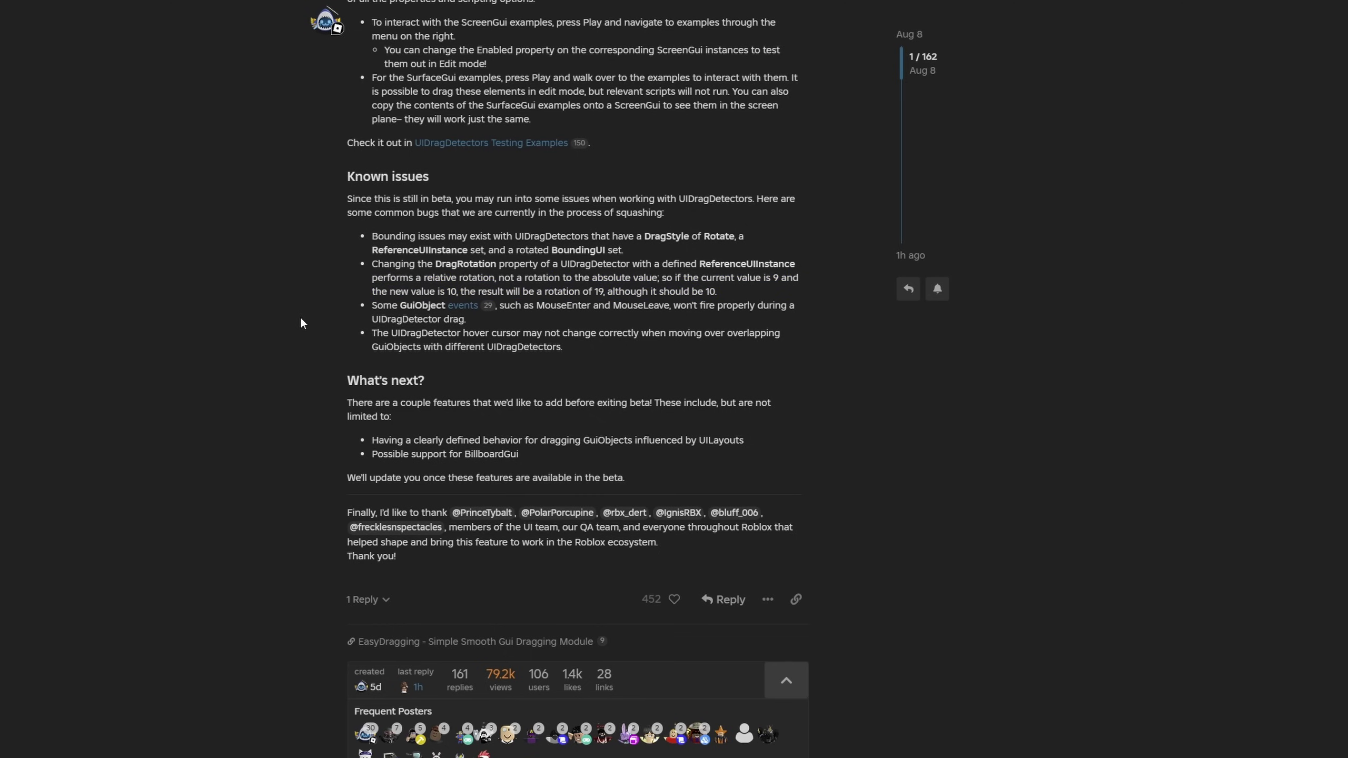
click(424, 330)
drag(408, 318, 439, 307)
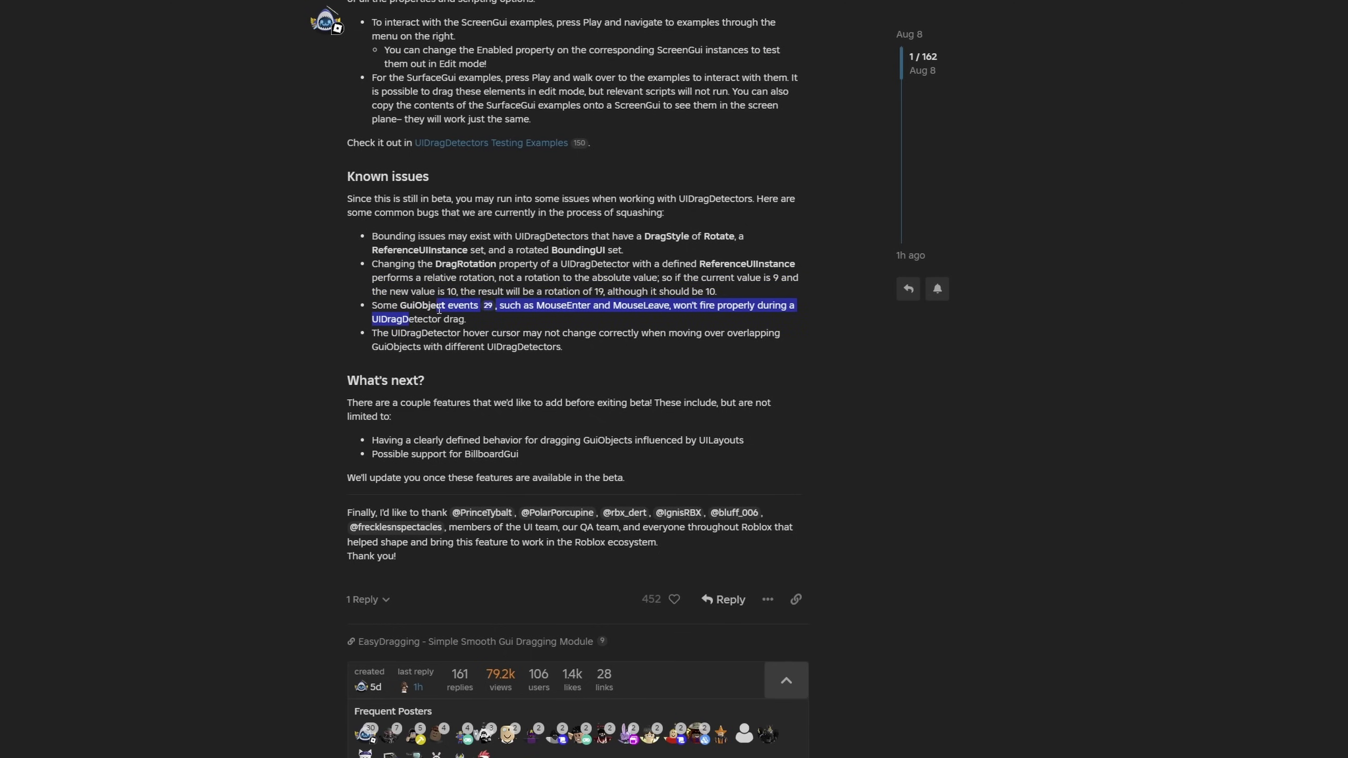
click(524, 318)
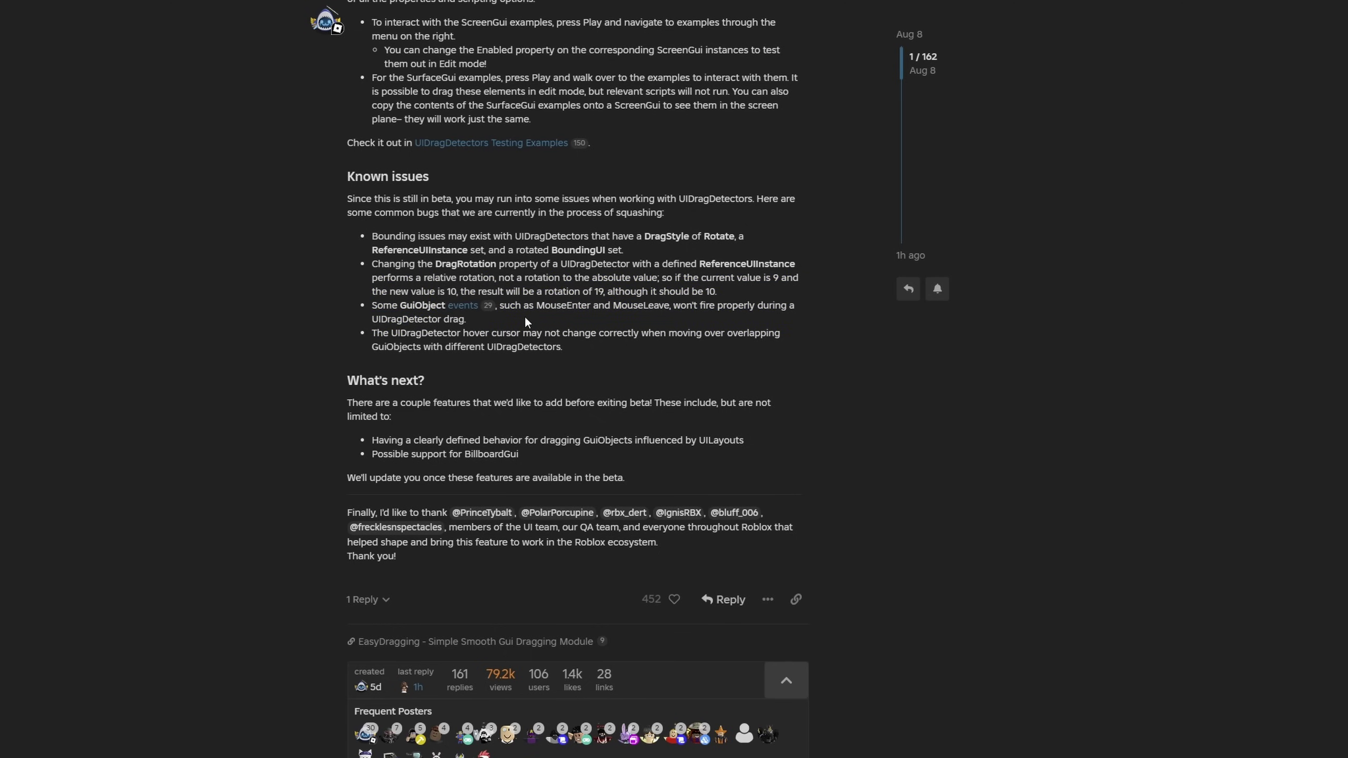
click(564, 323)
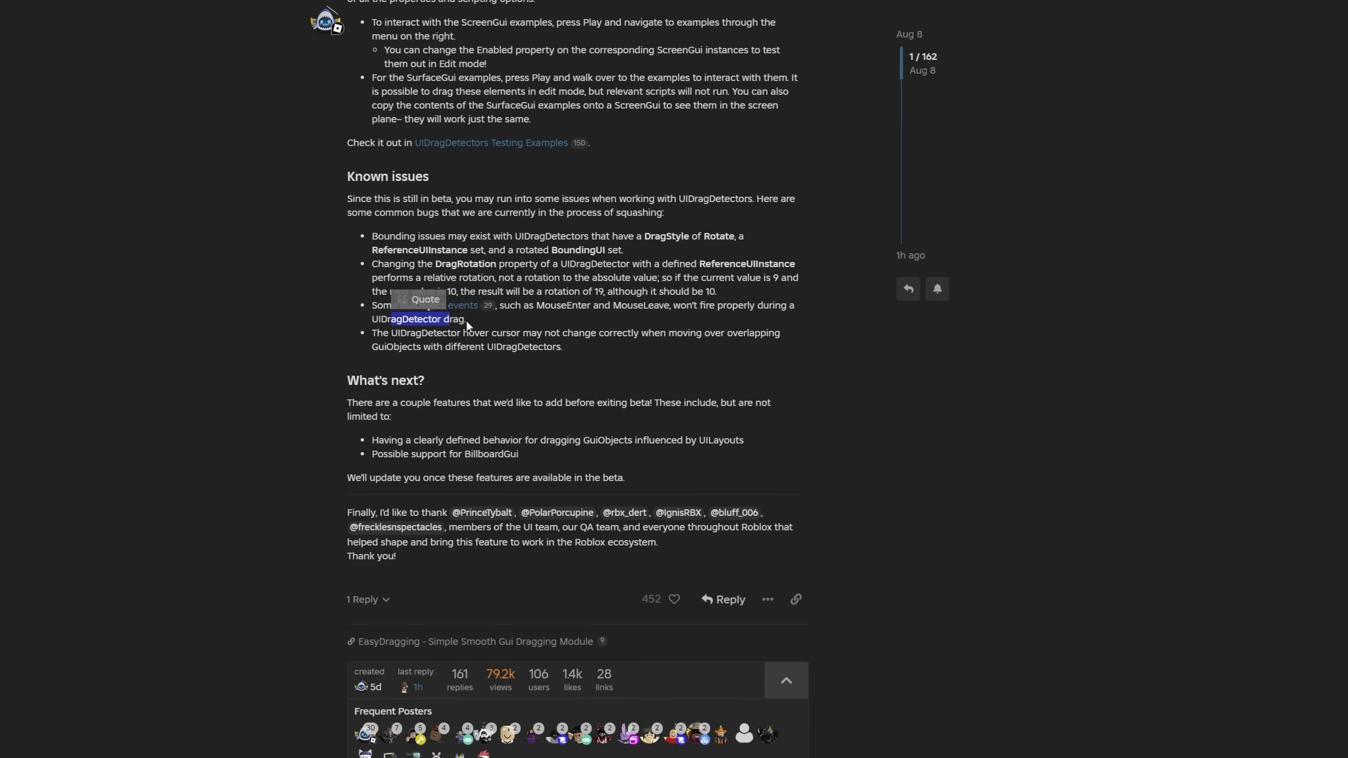
Read the hover cursor issue and the What's next list of features planned before the beta ends.
triple_click(395, 337)
click(560, 347)
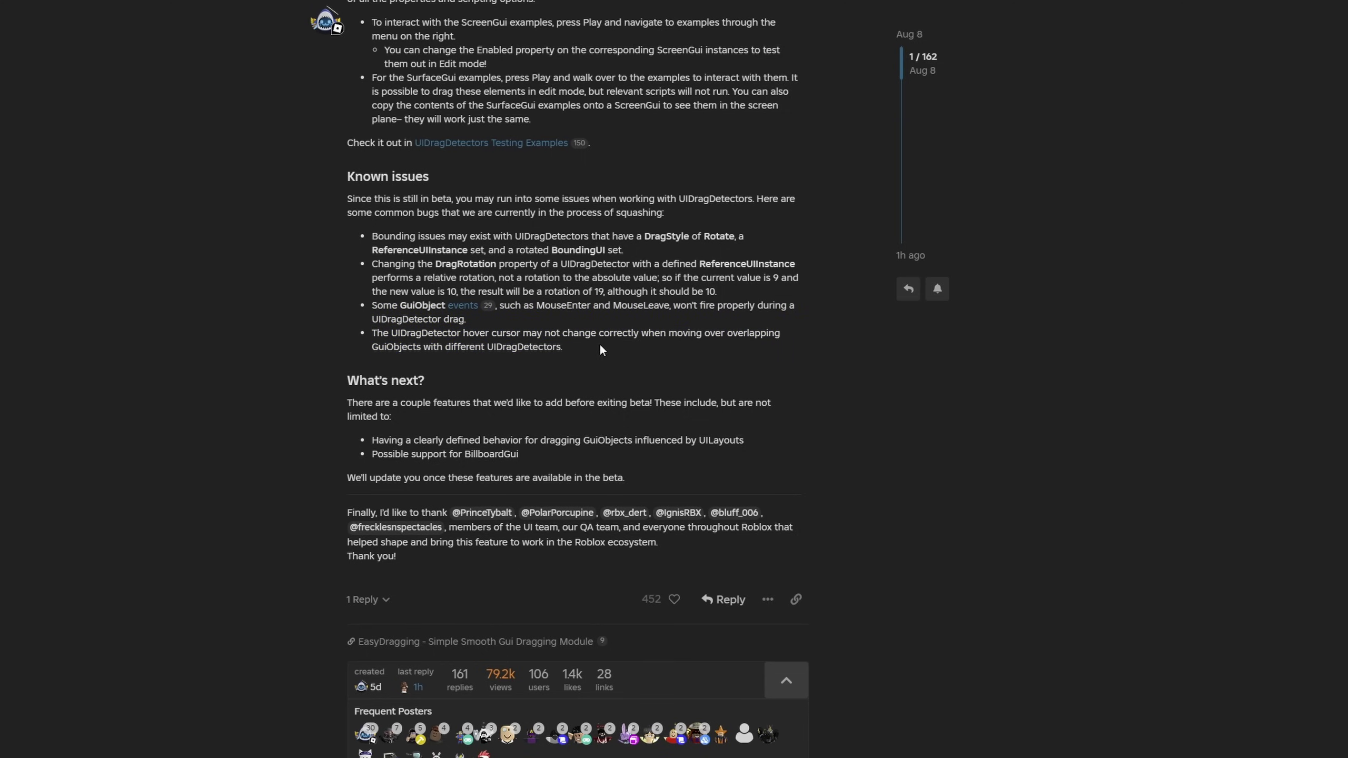
click(765, 360)
scroll(240, 409, down, 1)
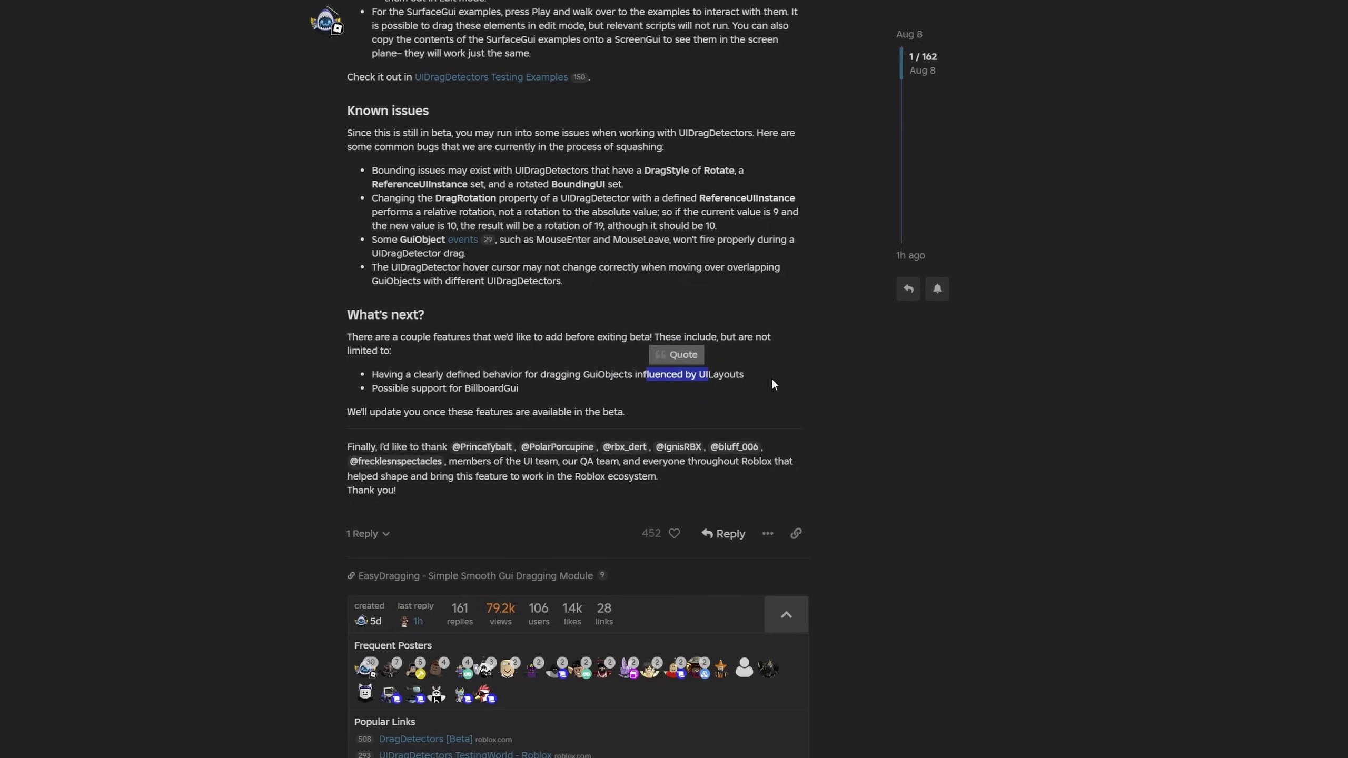
click(320, 413)
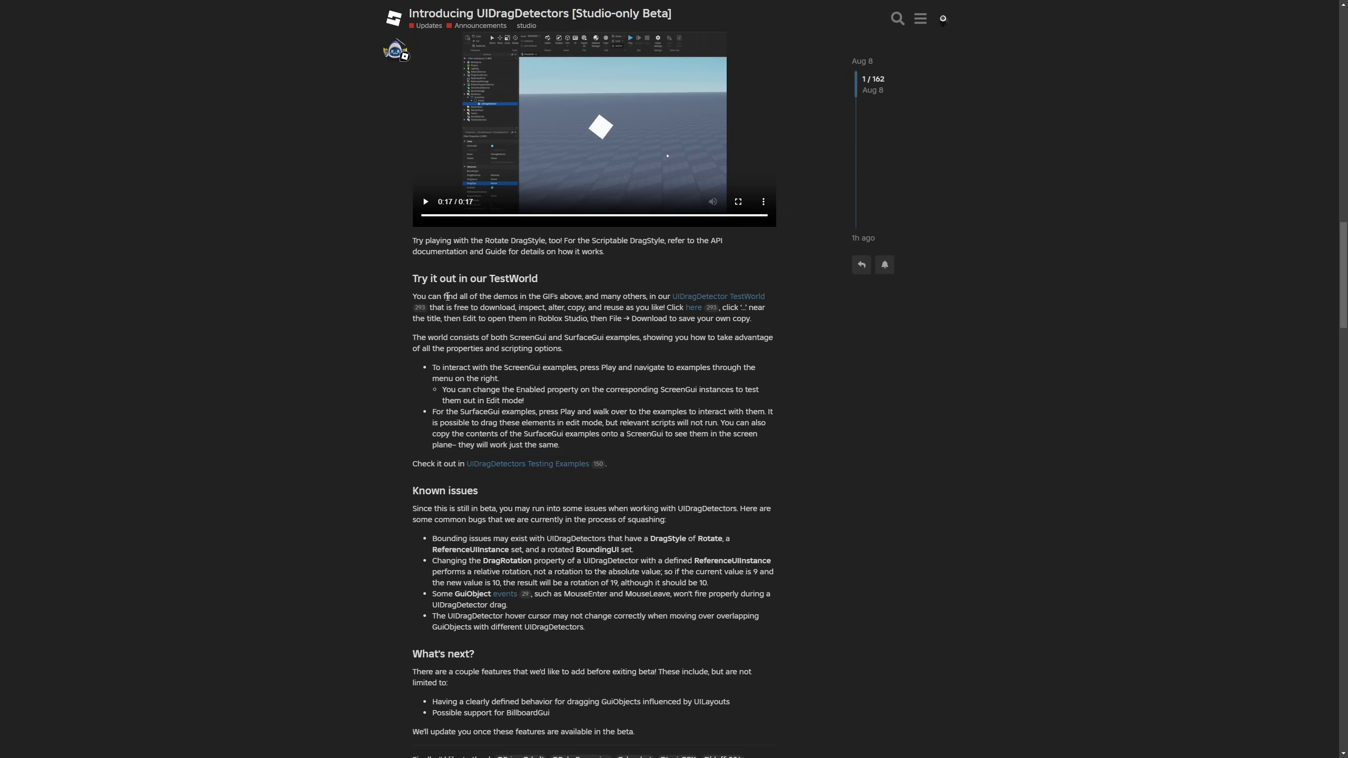
Read the TestWorld instructions, open the UIDragDetectors TestingWorld page from there, and bring up the experience's options.
drag(445, 297, 523, 380)
click(543, 392)
click(618, 298)
click(562, 463)
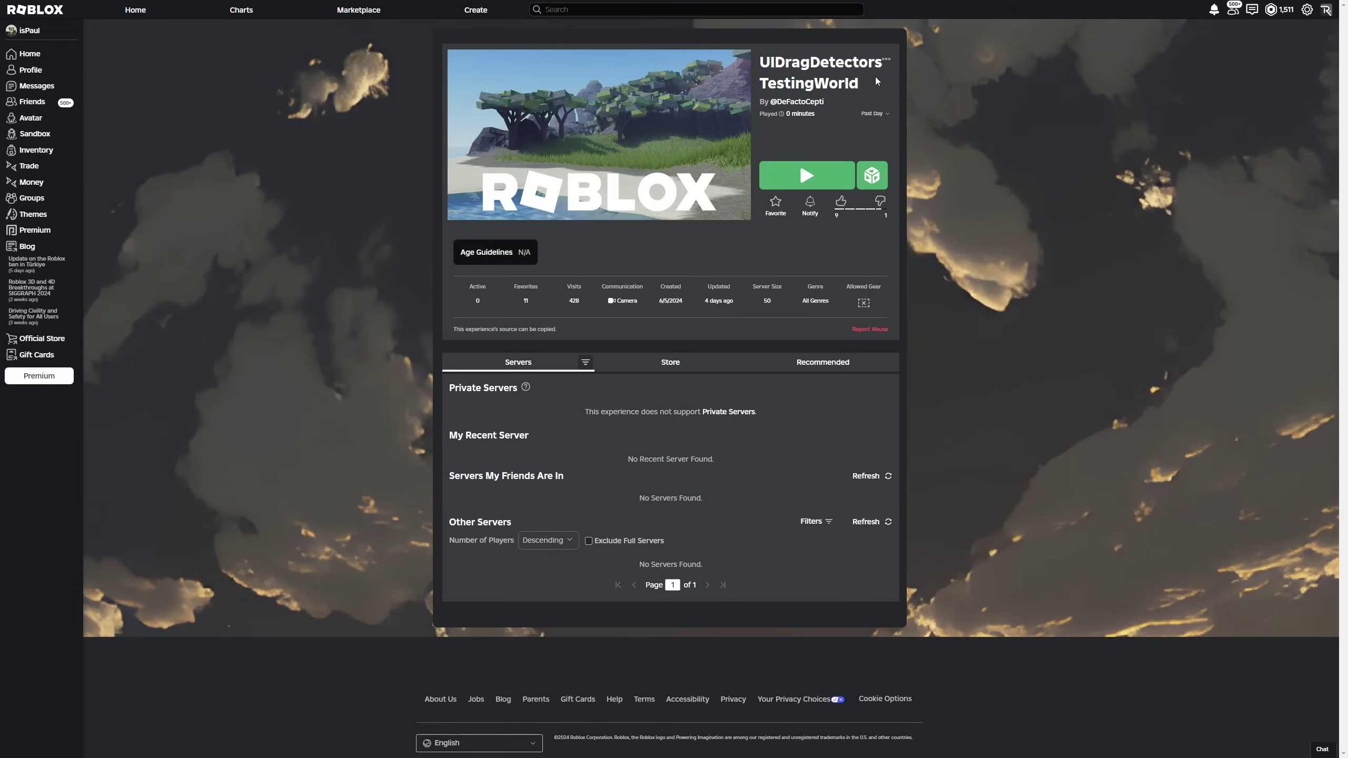
click(885, 60)
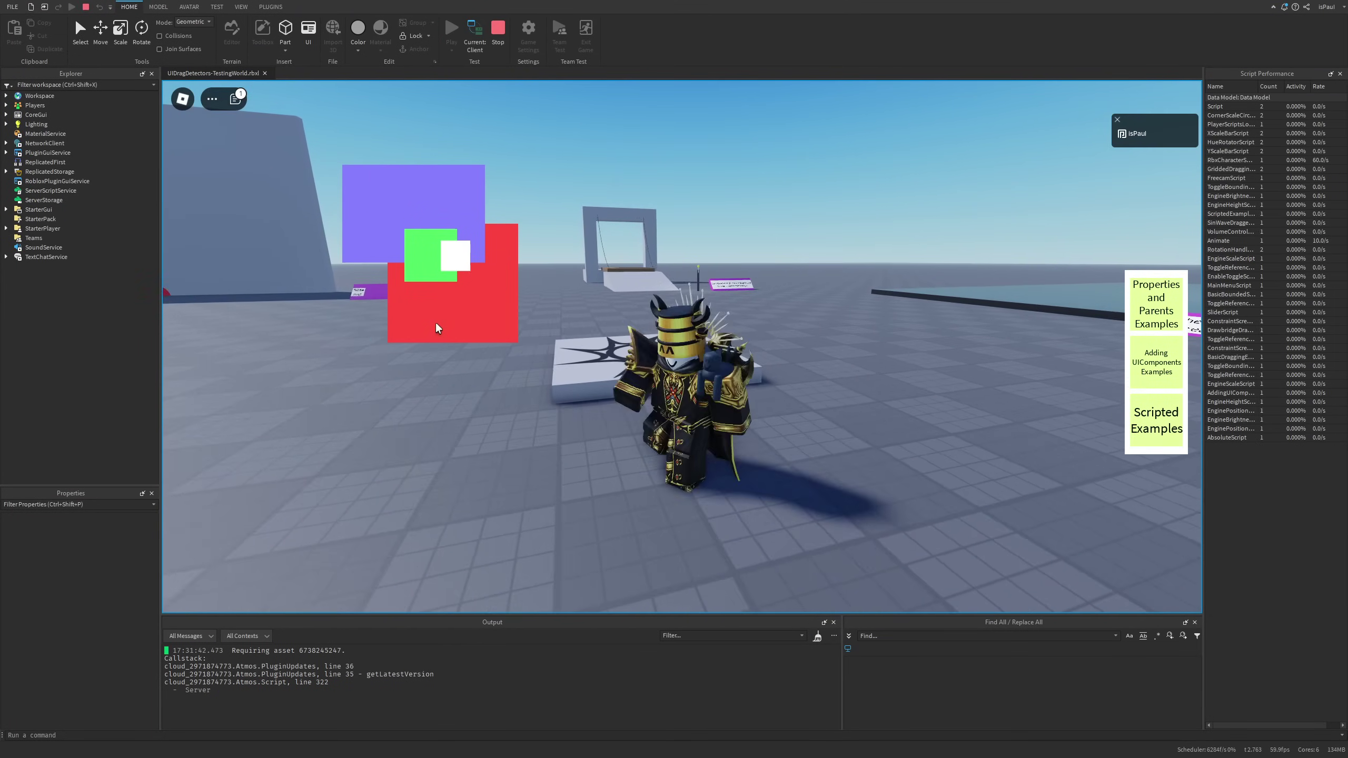
Walk the character around the running TestingWorld playtest in Roblox Studio and look over the example stations.
key(w)
right_drag(436, 325, 720, 353)
key(s)
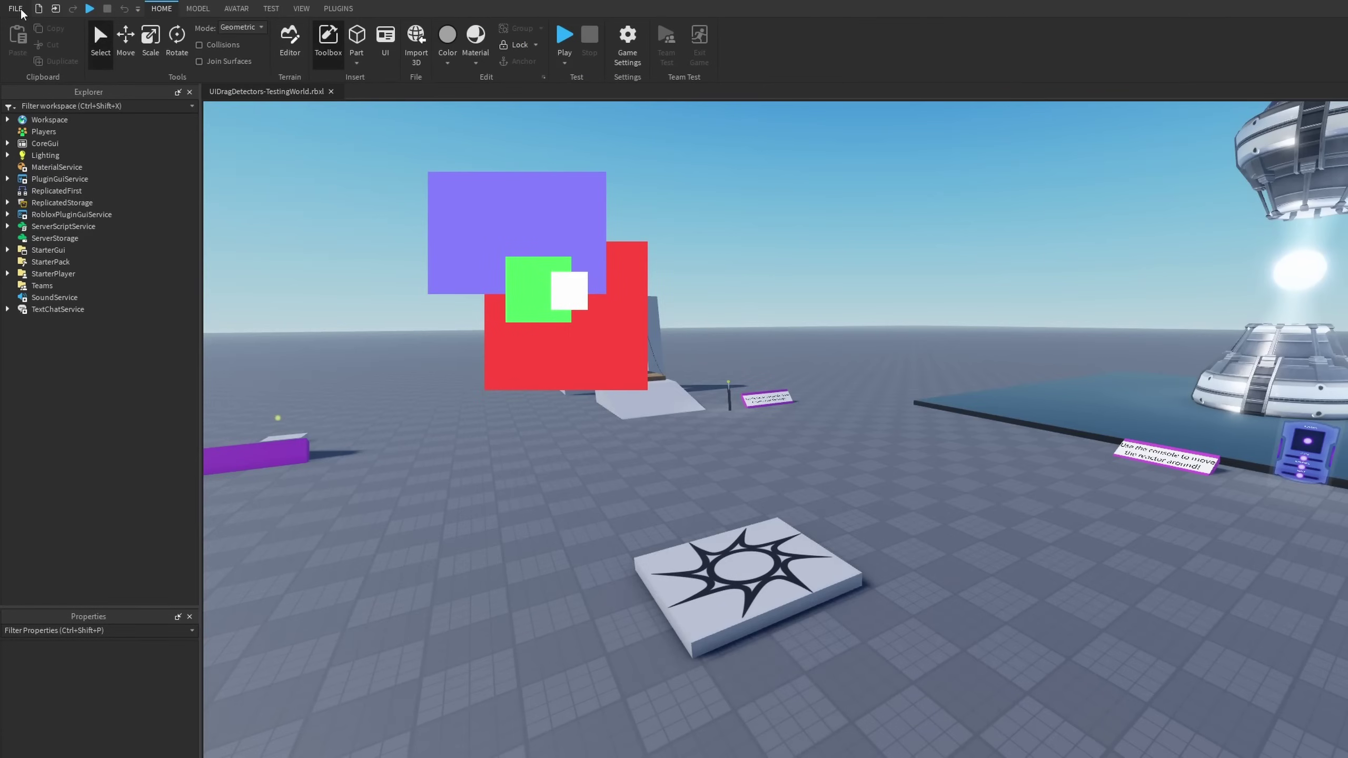
Enable the UIDragDetectors beta feature, save the selection, and restart Studio to activate it.
click(12, 6)
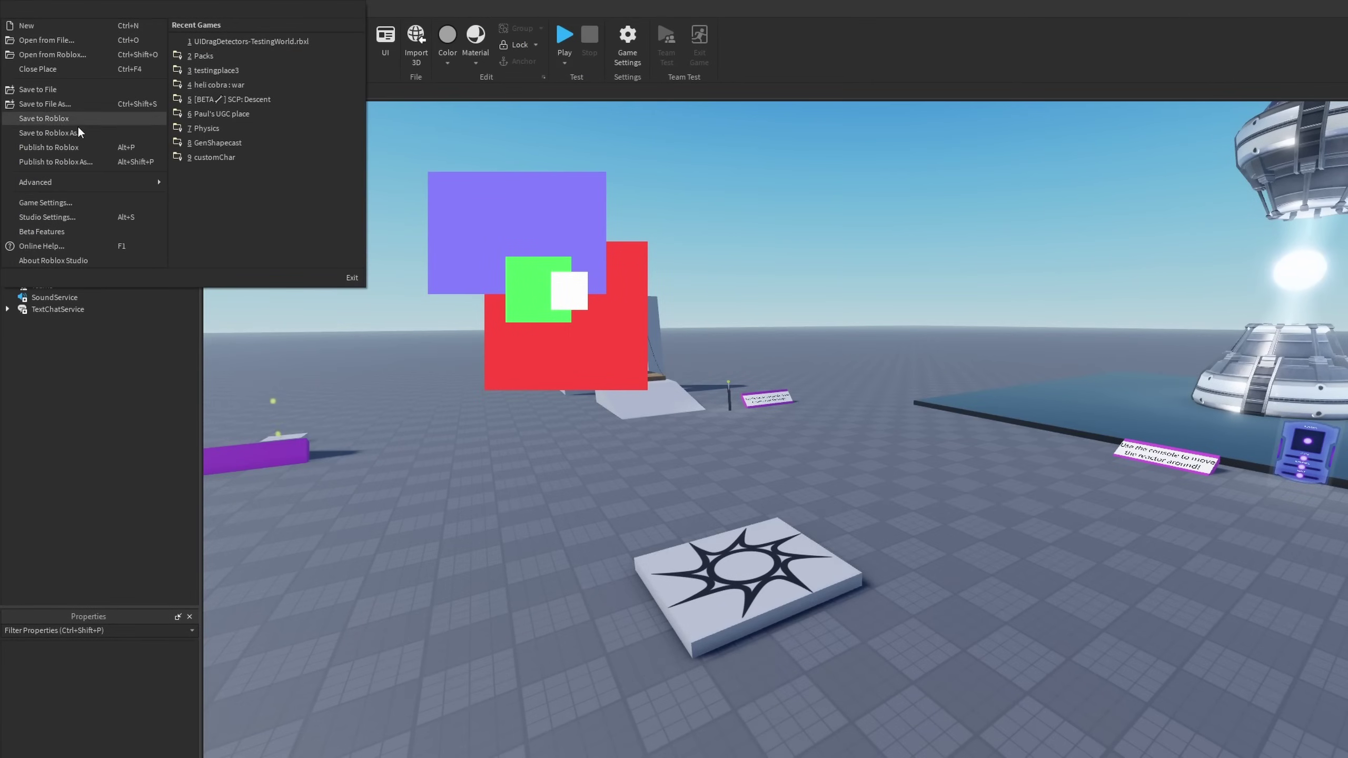
click(84, 231)
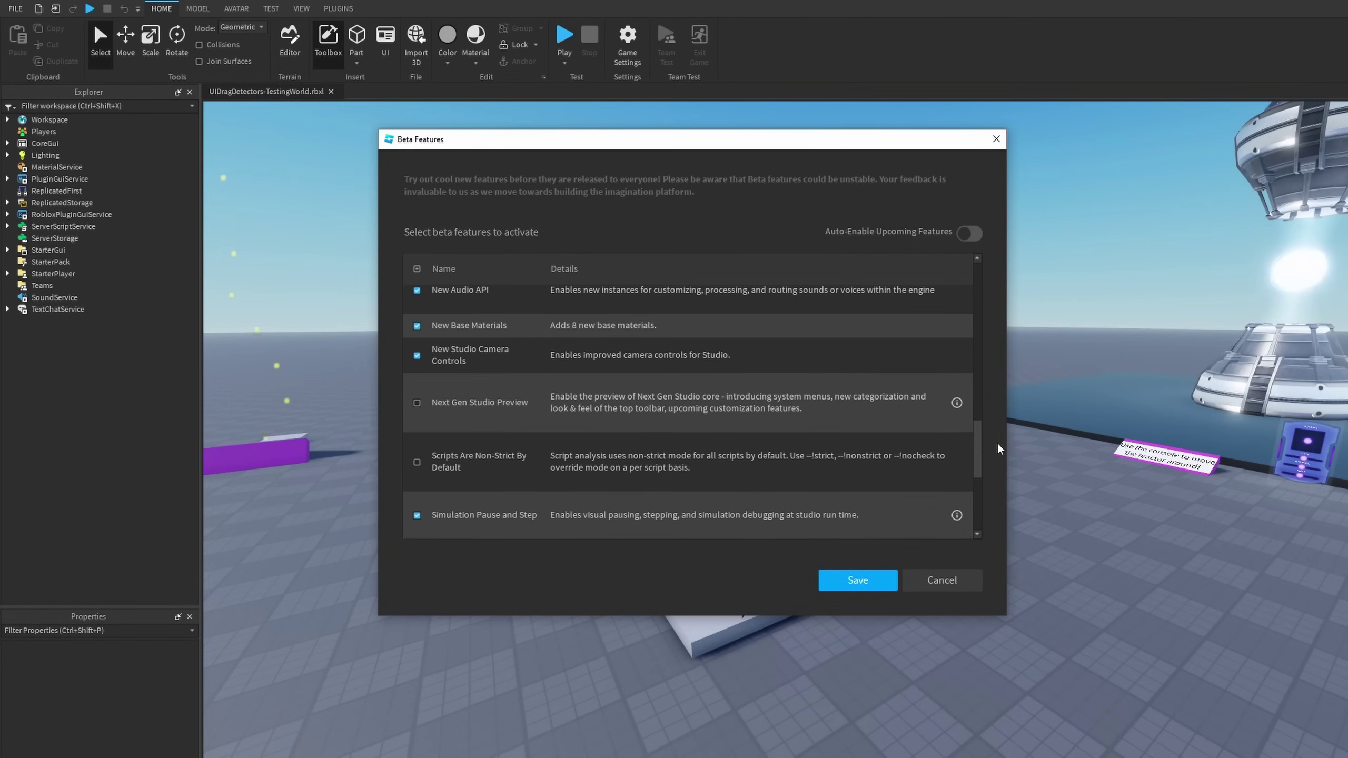
drag(997, 444, 1002, 486)
click(443, 439)
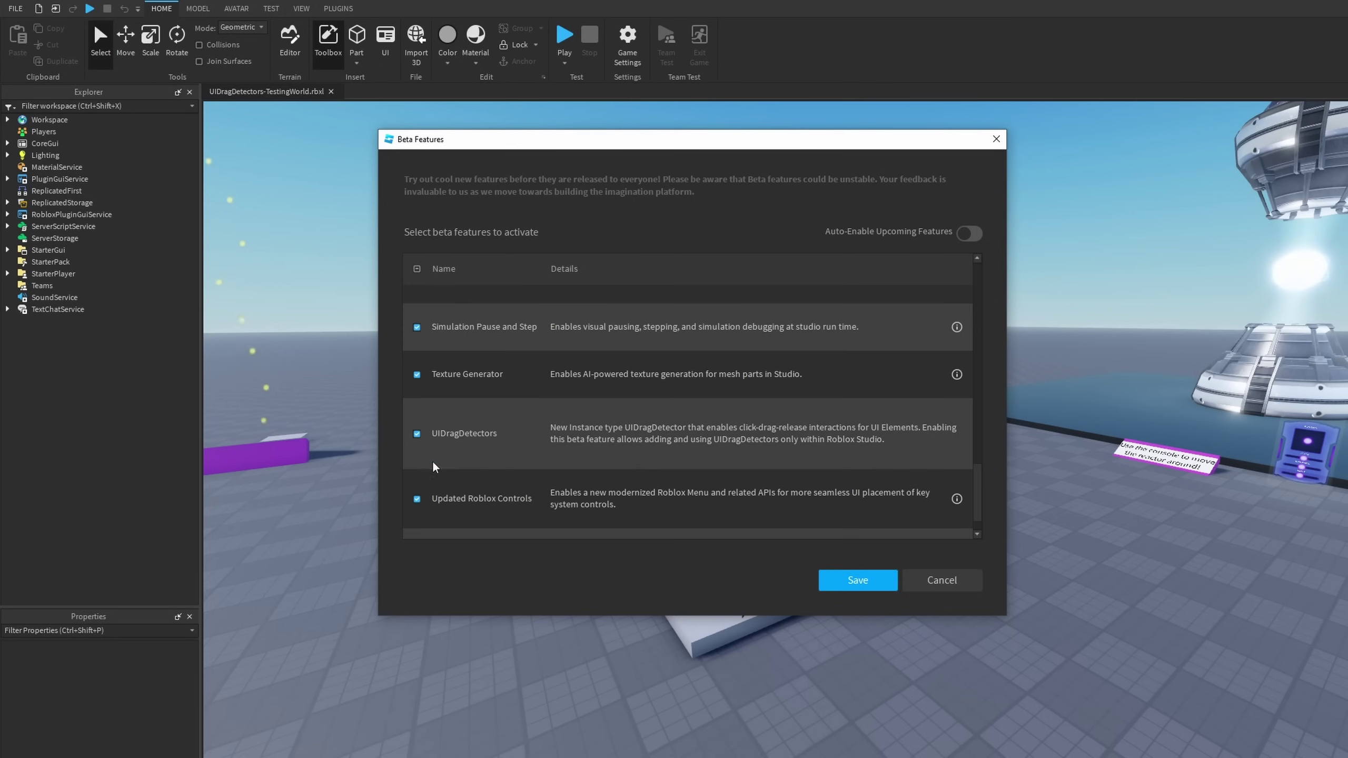
click(857, 580)
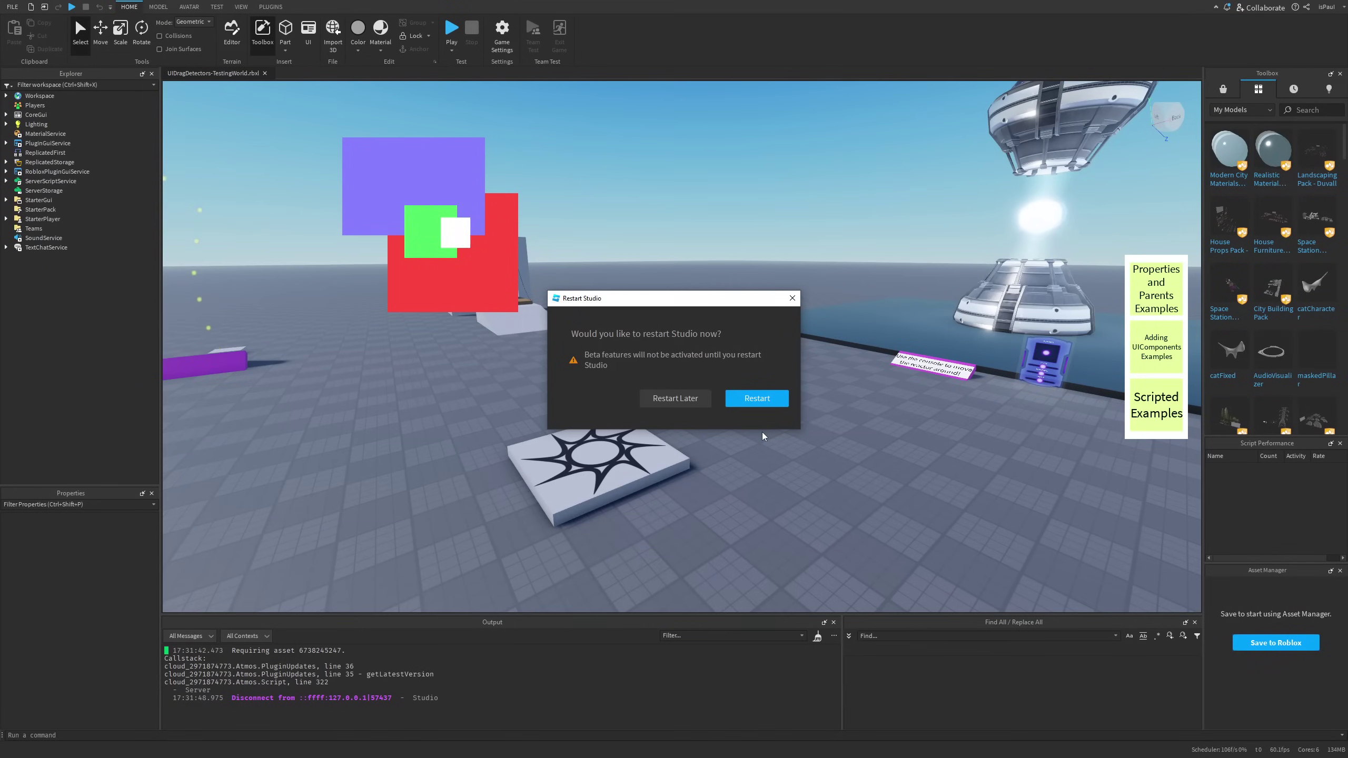
click(761, 399)
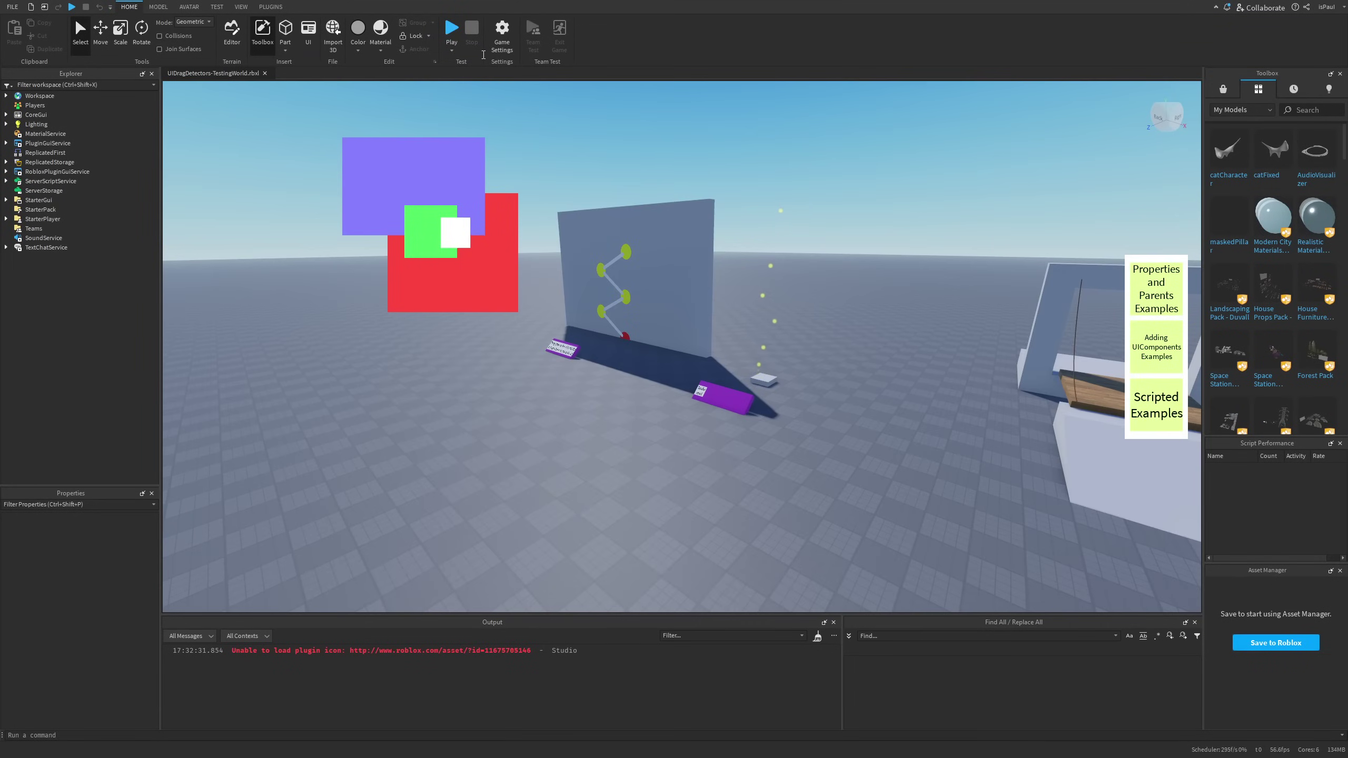
Start a playtest of the TestingWorld and try dragging the colored on-screen rectangles around the viewport.
click(452, 30)
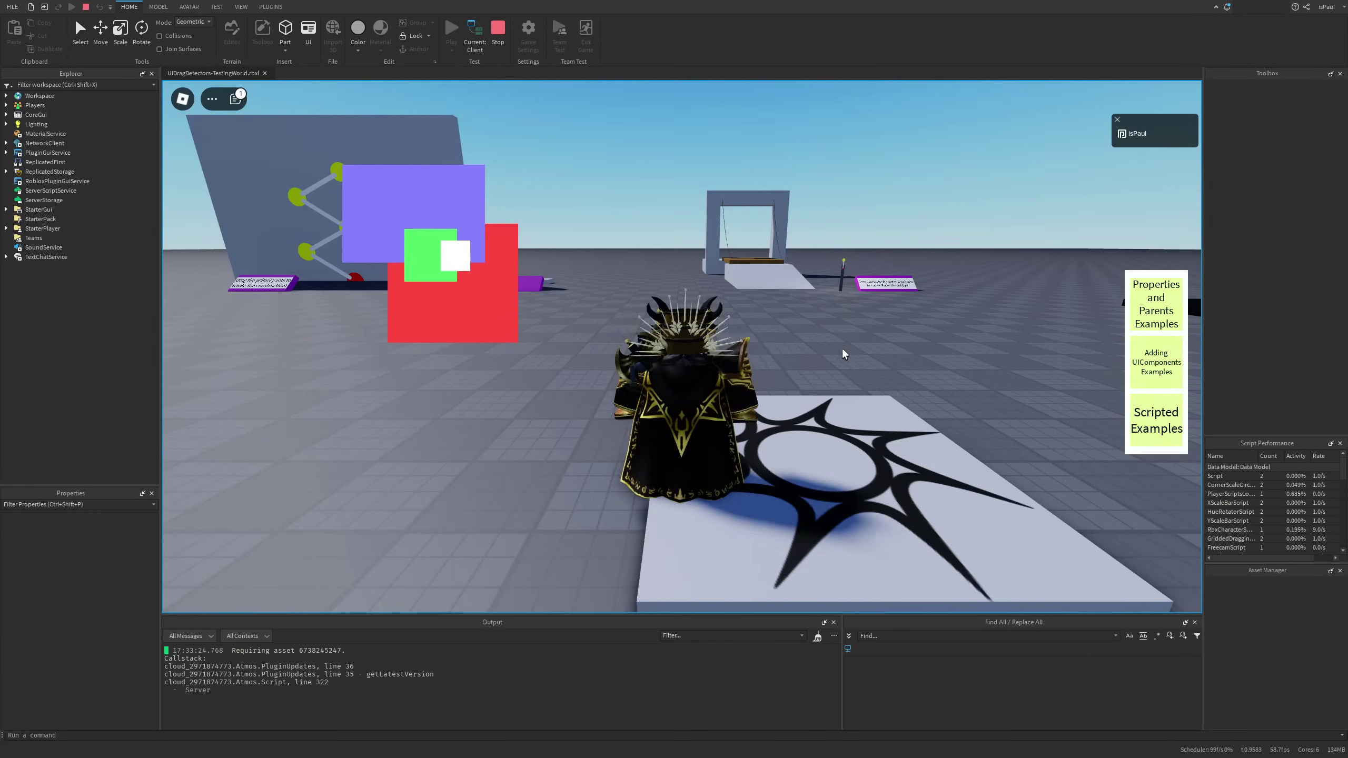
drag(453, 321, 161, 588)
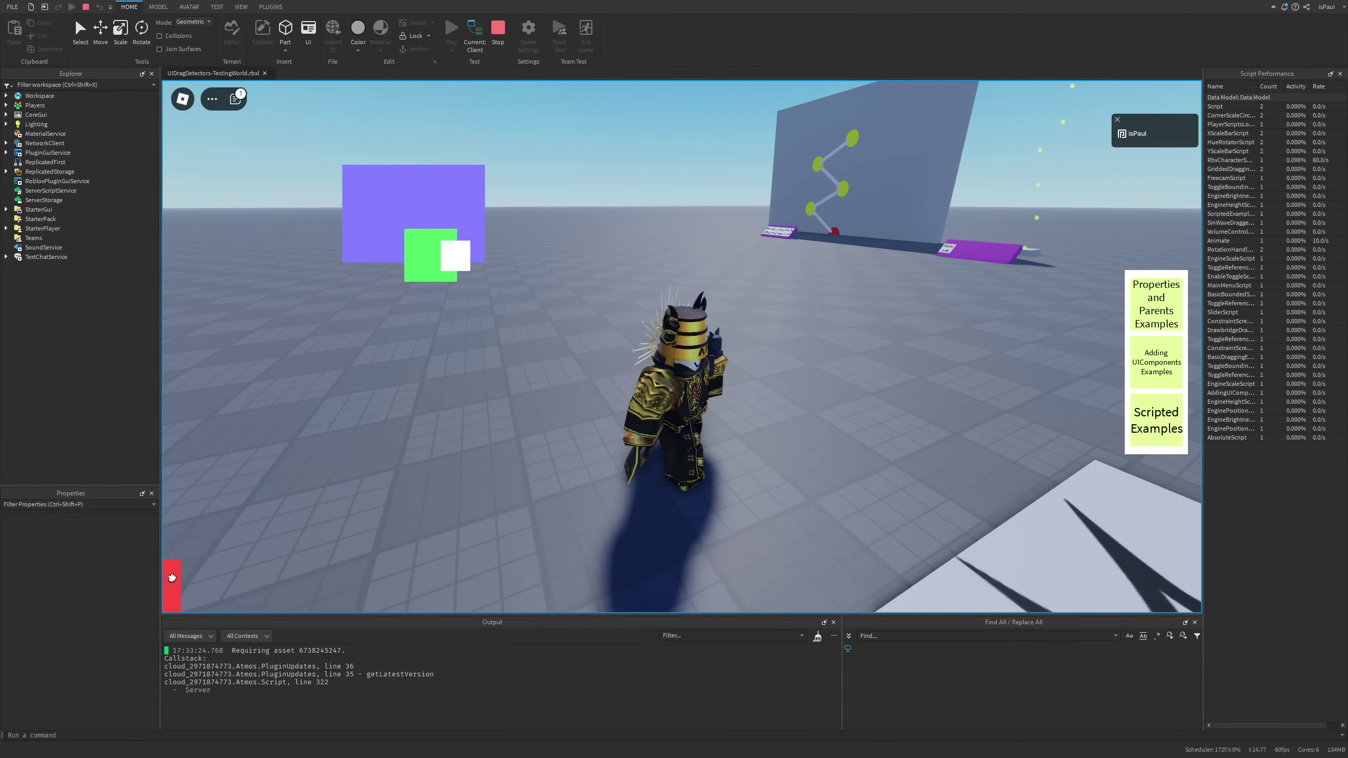
drag(387, 229, 622, 233)
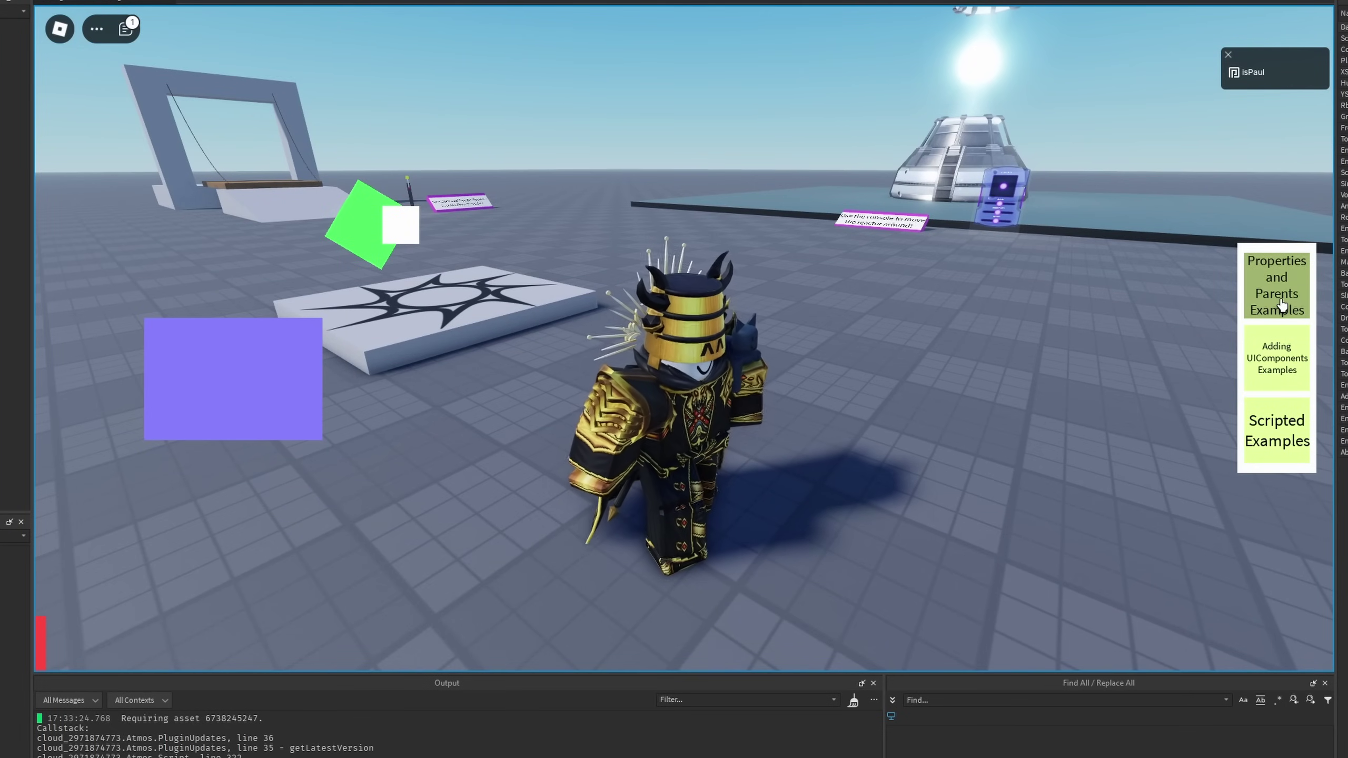
Open the Default example under Properties and Parents Examples and try the TranslatePlane, TranslateLine and Rotate boxes.
click(1279, 287)
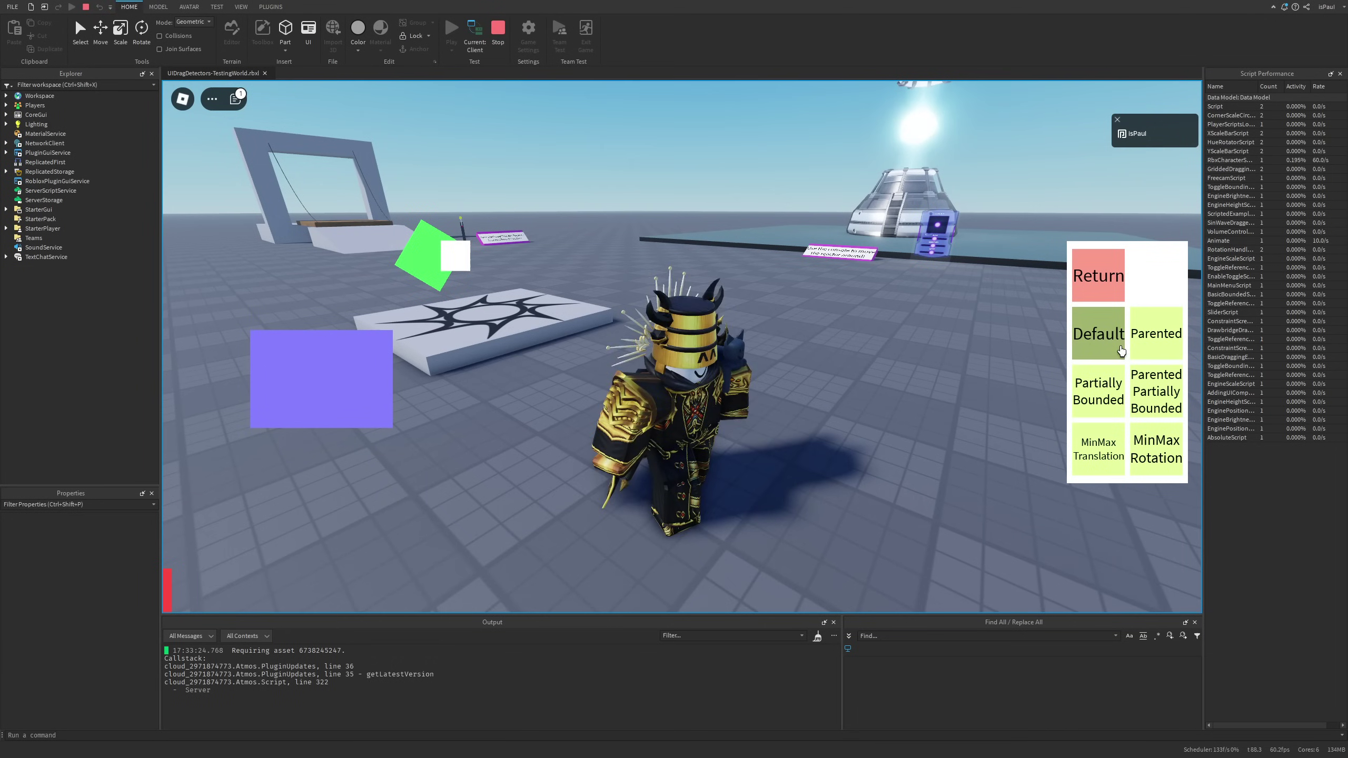
click(1100, 337)
right_drag(909, 432, 909, 431)
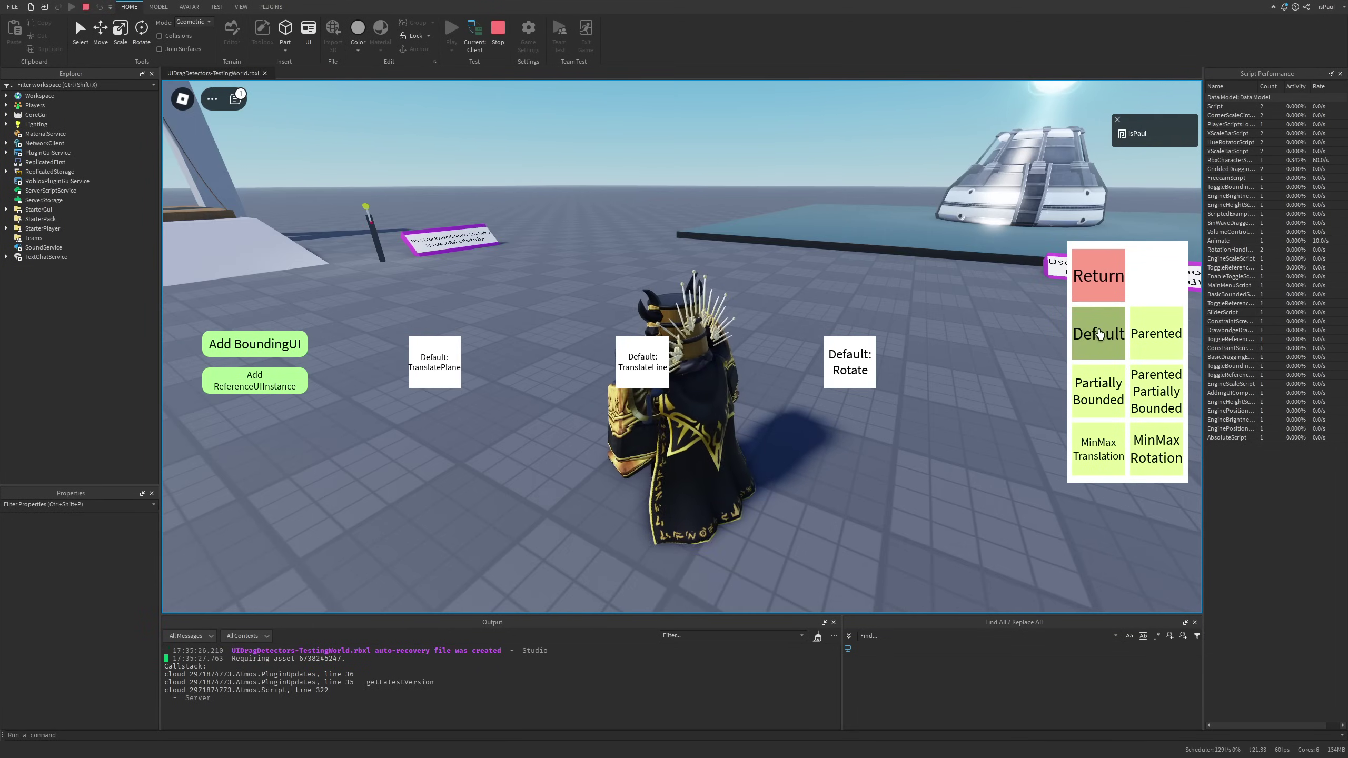
drag(448, 379, 457, 387)
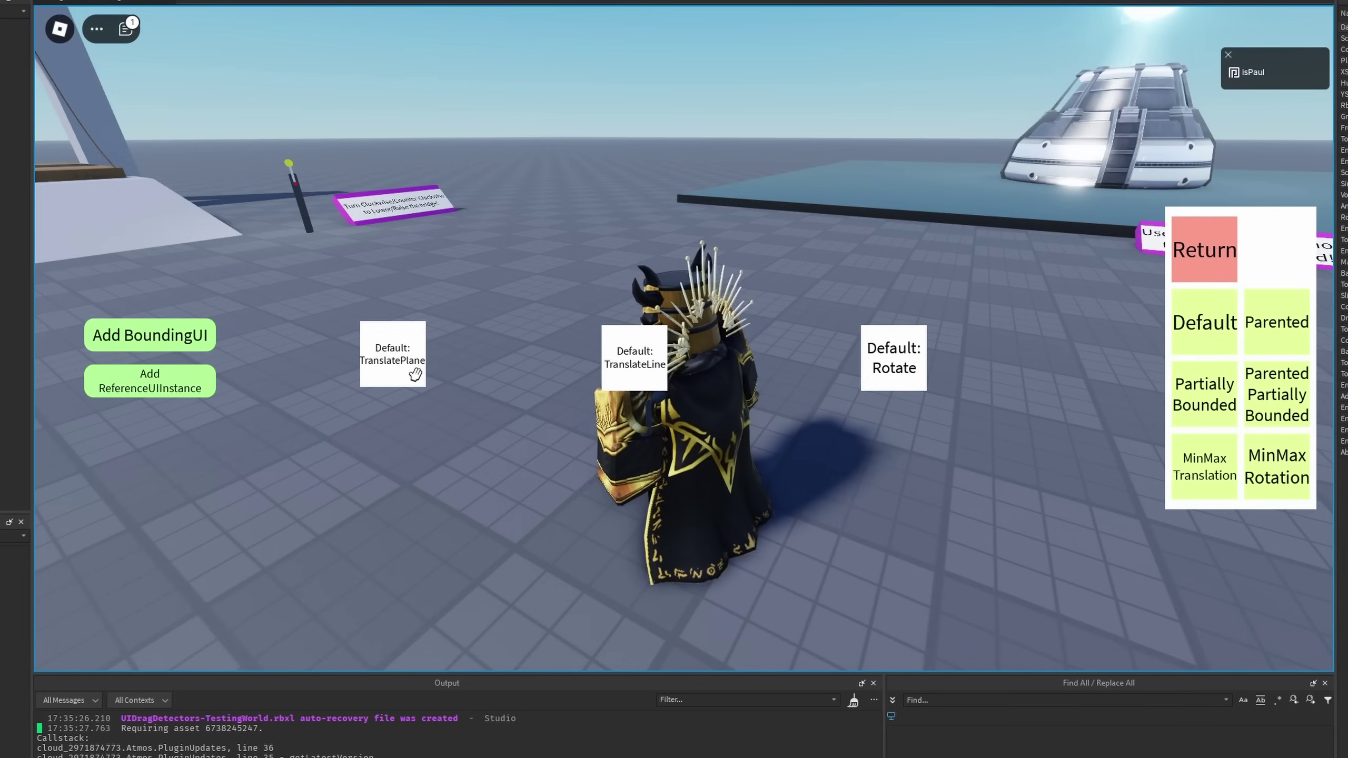
drag(693, 349, 619, 351)
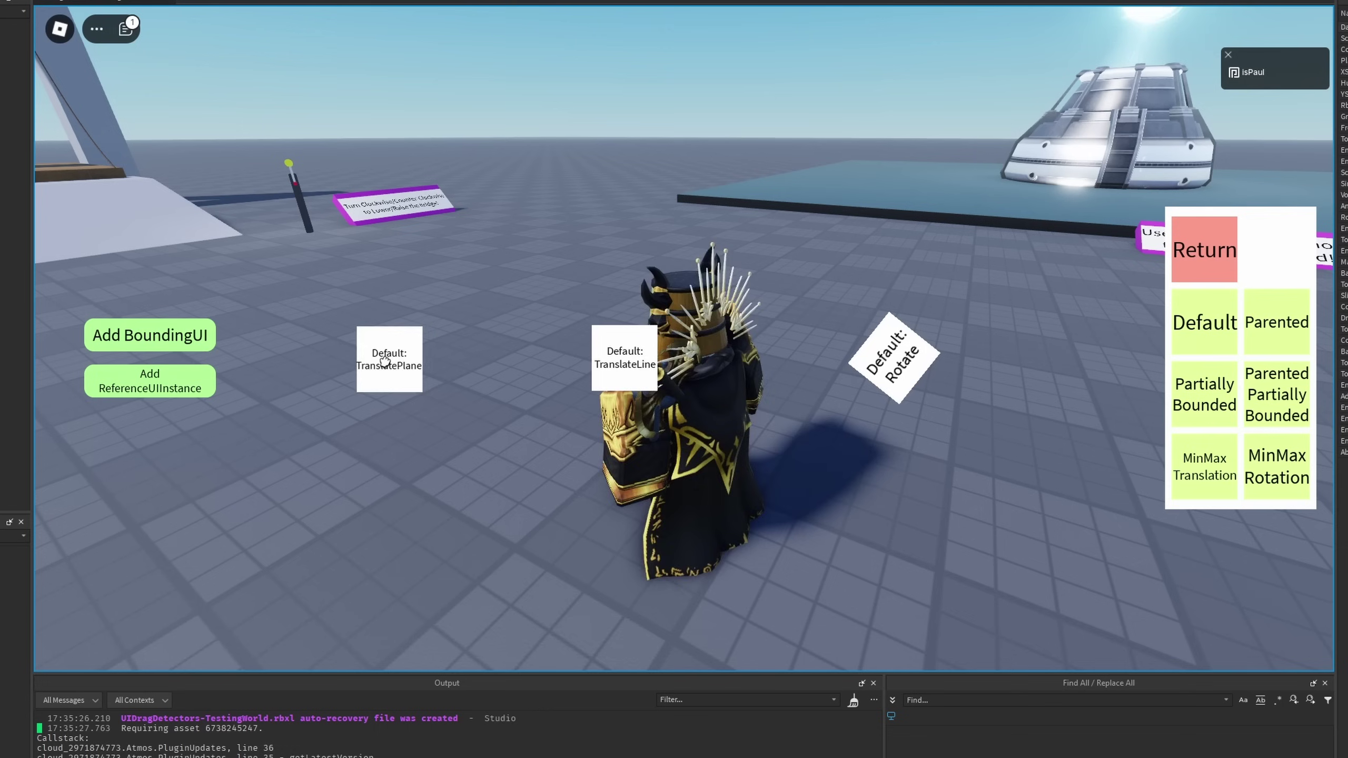
drag(385, 363, 374, 370)
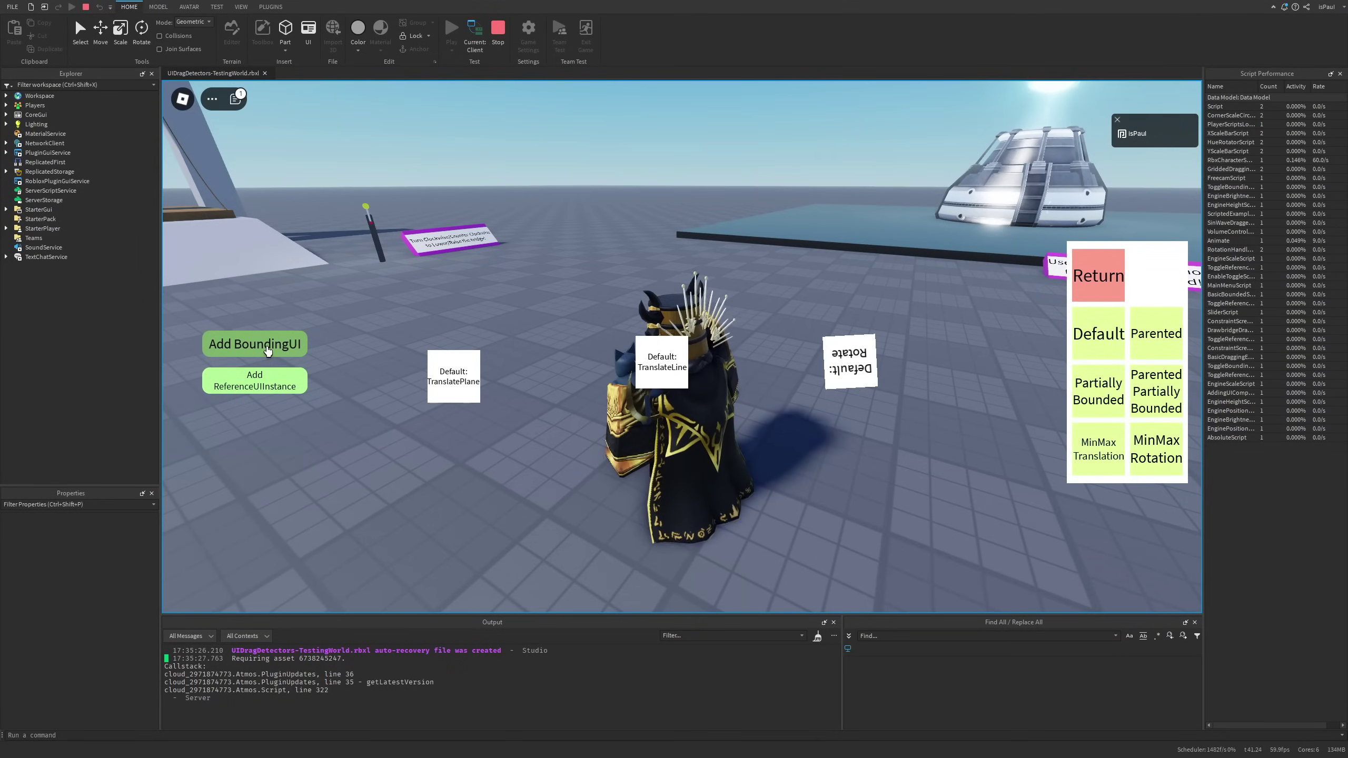
Add the BoundingUI to the Default example and test how the TranslatePlane, TranslateLine and Rotate boxes move with it.
click(268, 351)
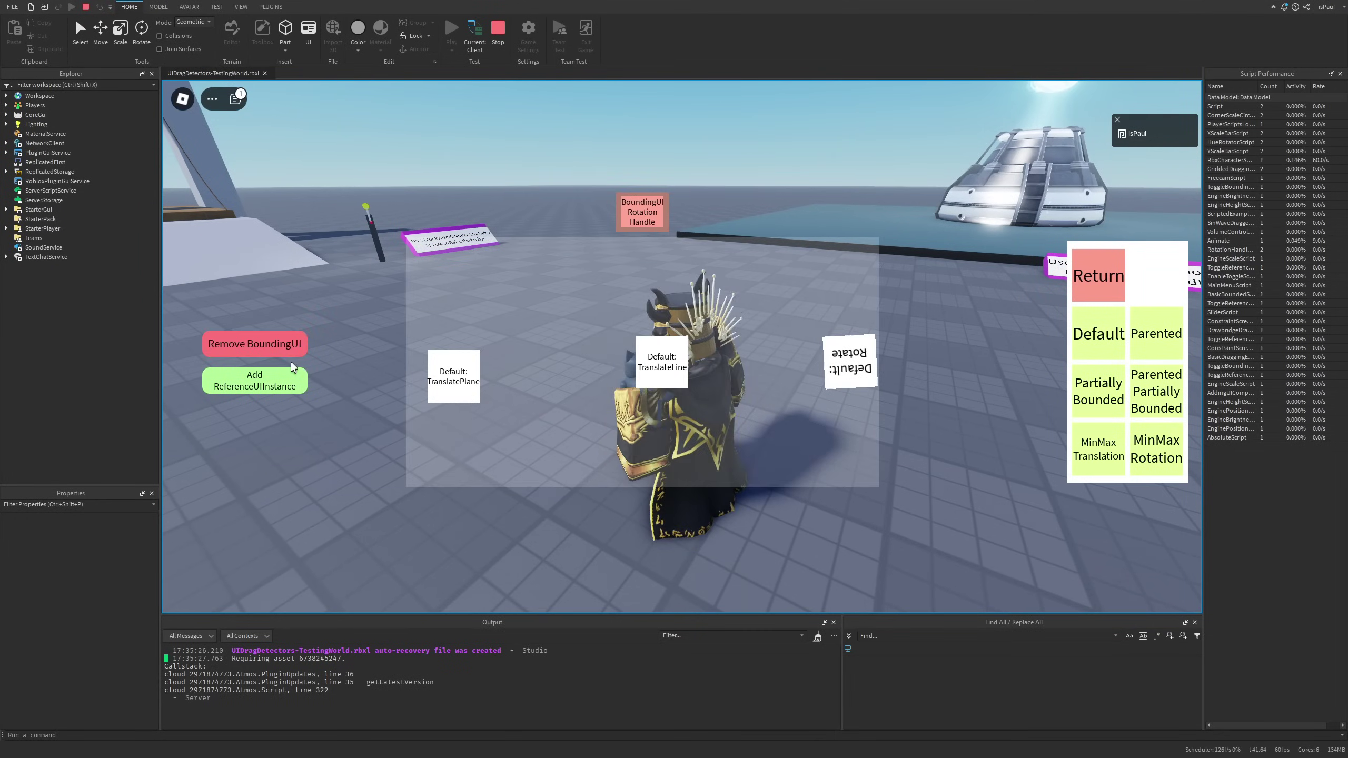
drag(453, 378, 510, 515)
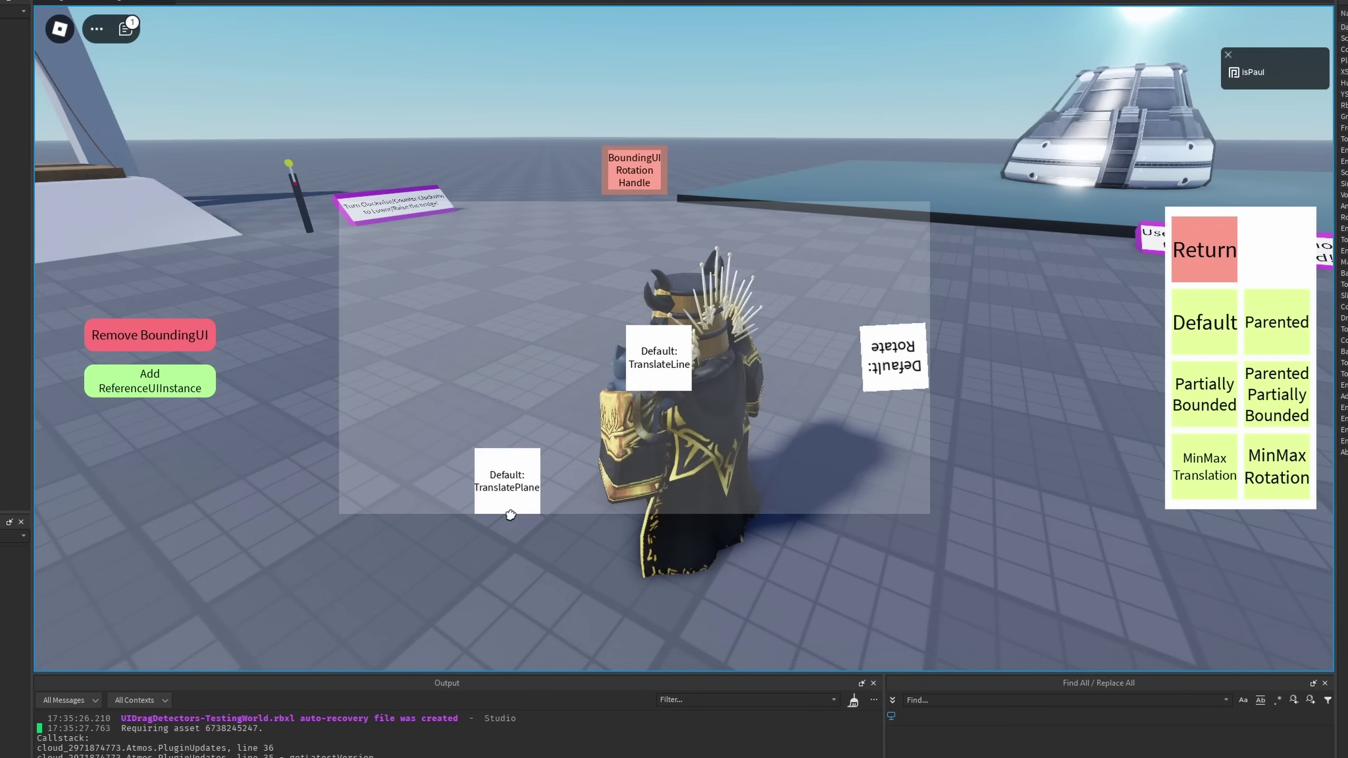
drag(976, 169, 508, 372)
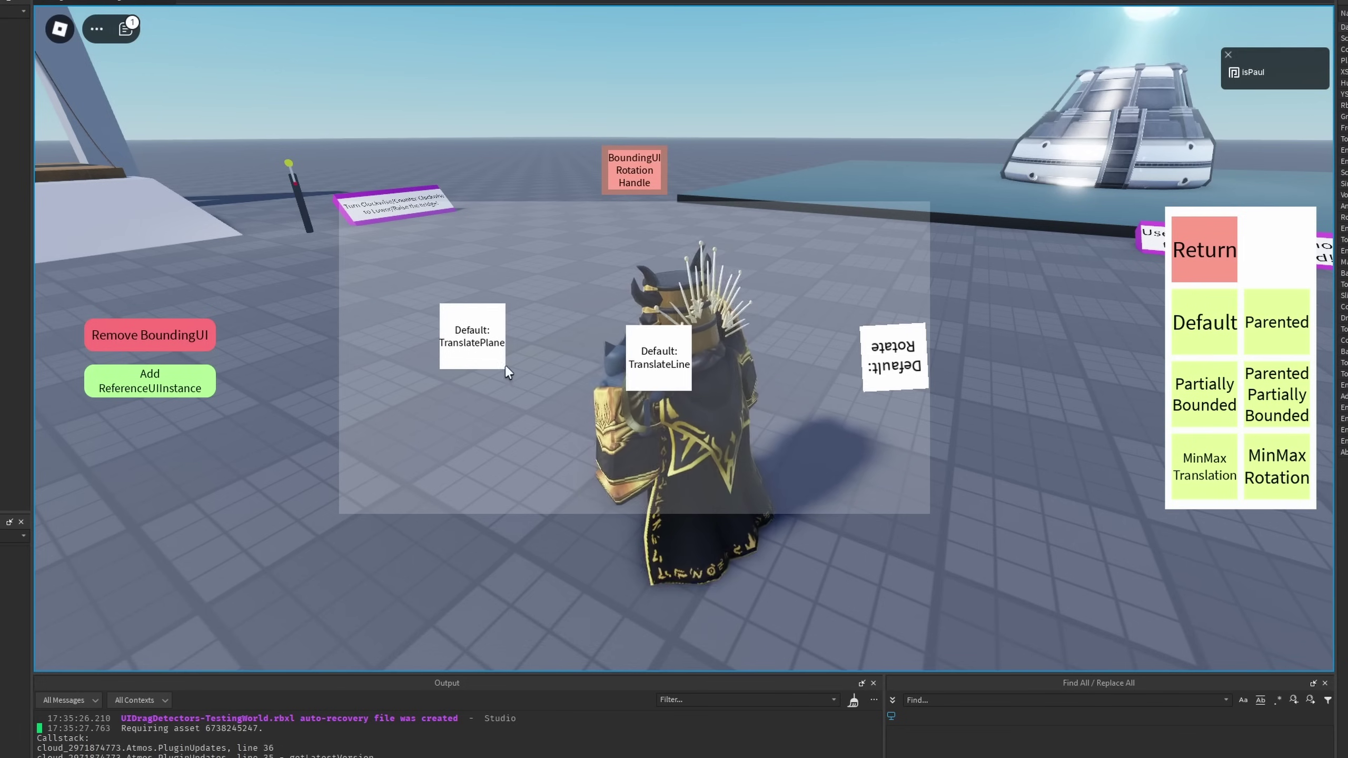
drag(876, 340, 387, 338)
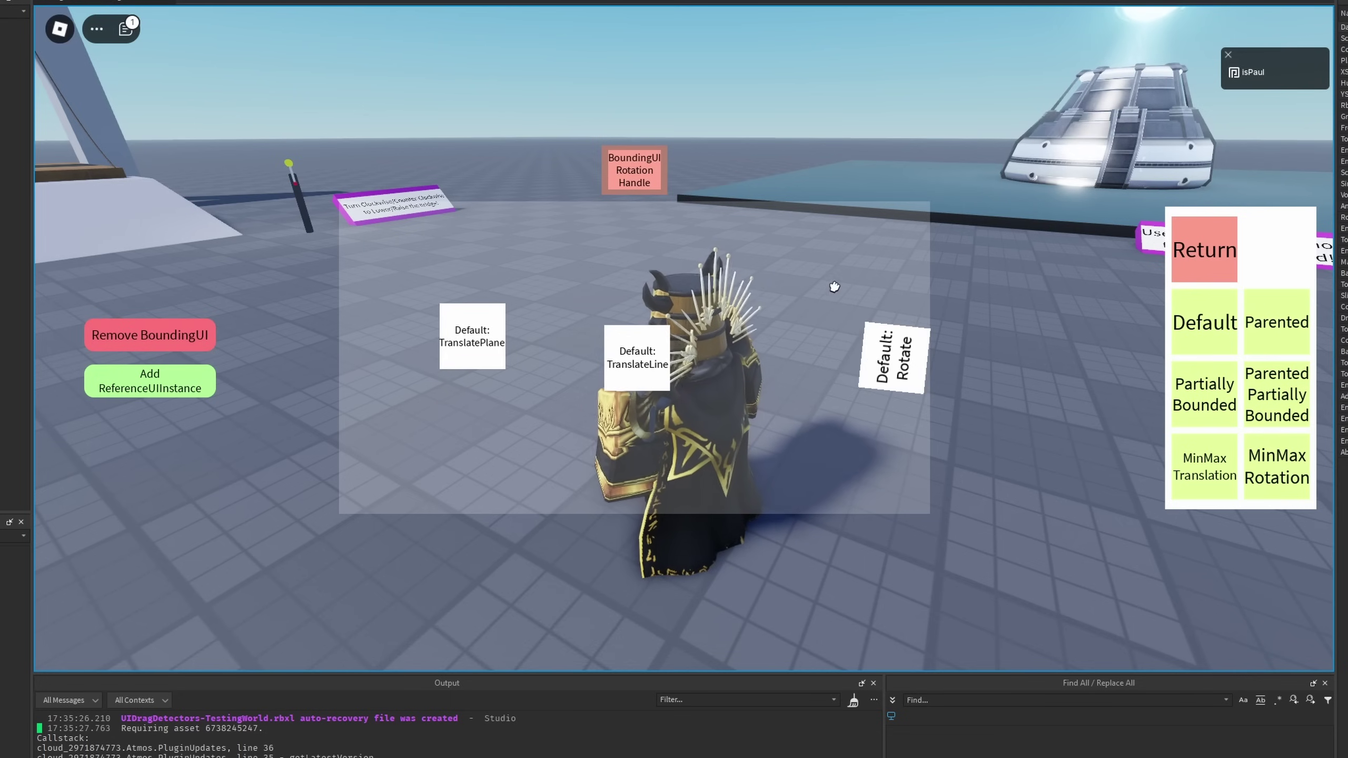
drag(839, 311, 836, 249)
Turn the bounding area with the BoundingUI Rotation Handle and move the TranslatePlane box against the rotated bounds.
drag(633, 170, 450, 381)
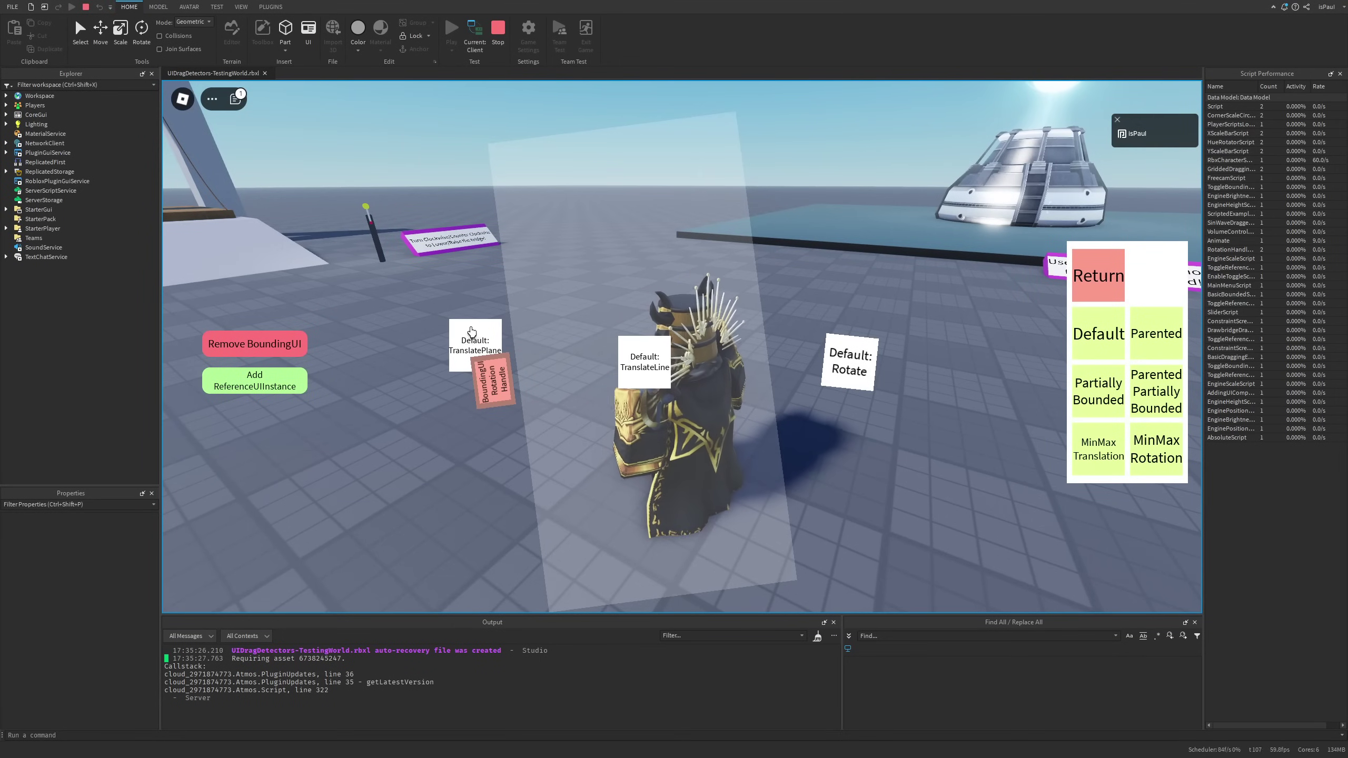
drag(477, 328, 577, 378)
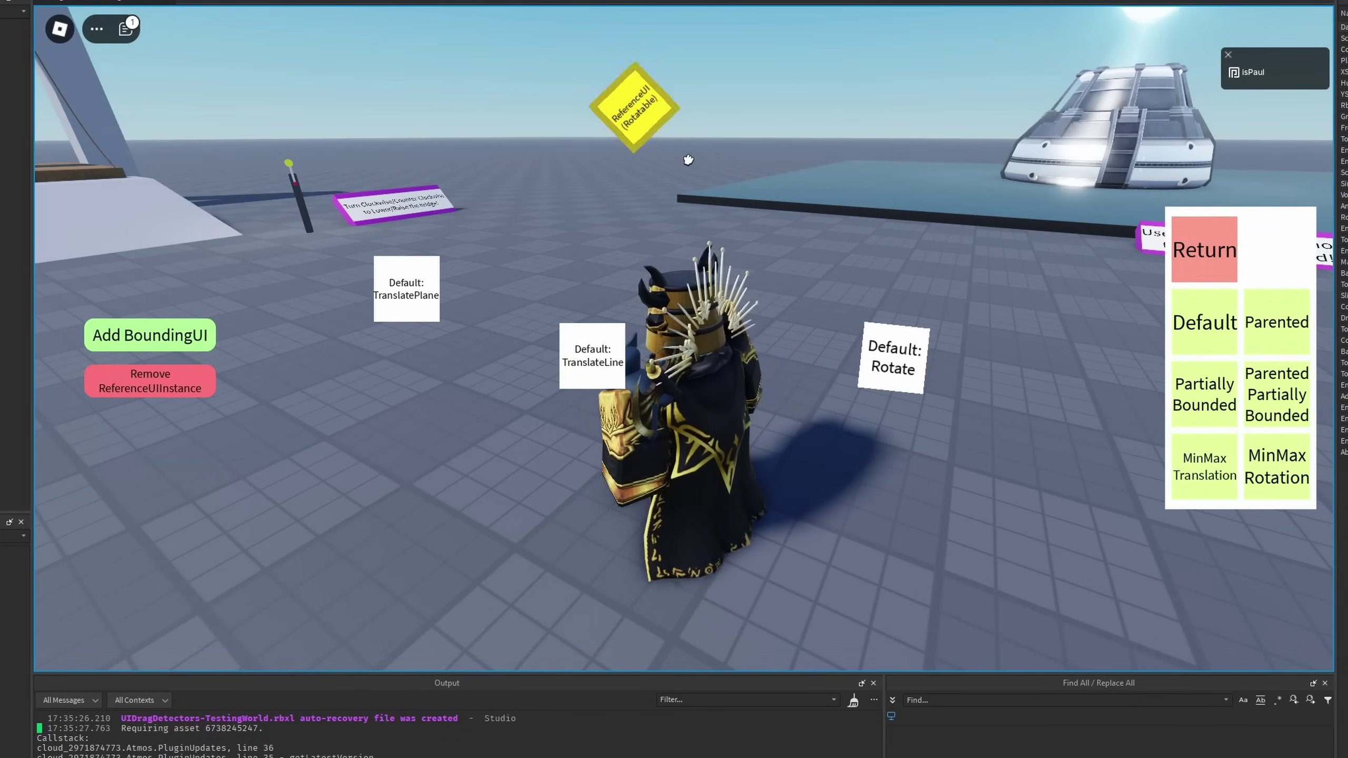
Test the Default boxes relative to the rotated ReferenceUI, and try moving the TranslatePlane box in the PartiallyBounded example.
drag(688, 160, 638, 191)
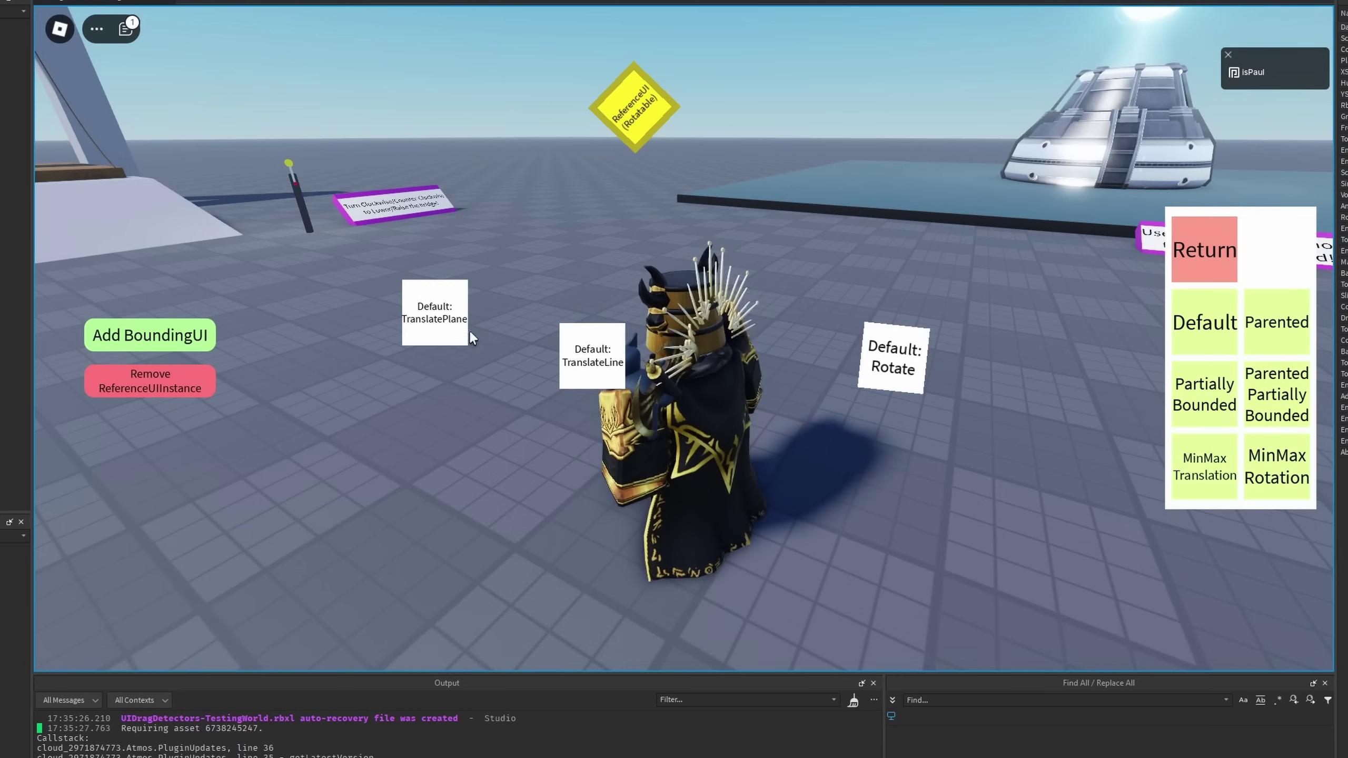
drag(431, 340, 319, 349)
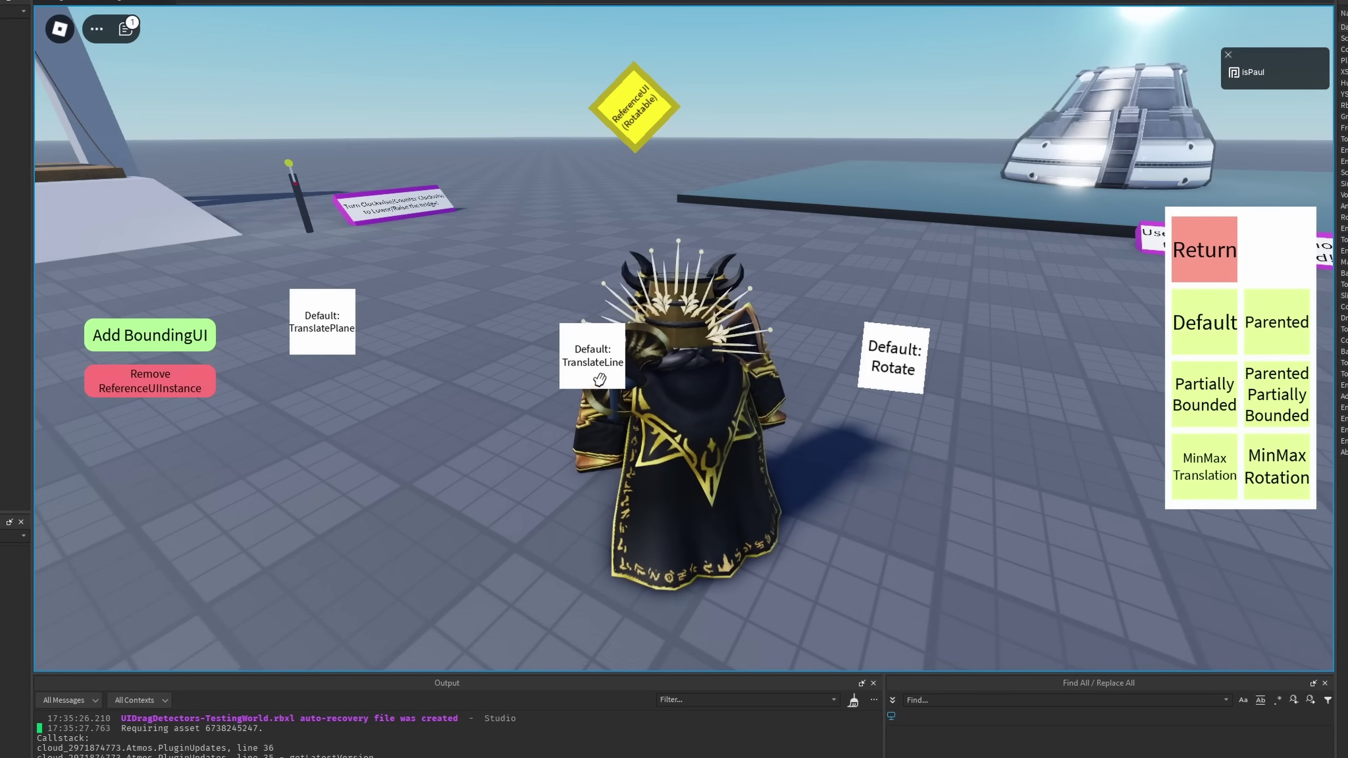
drag(597, 366, 571, 307)
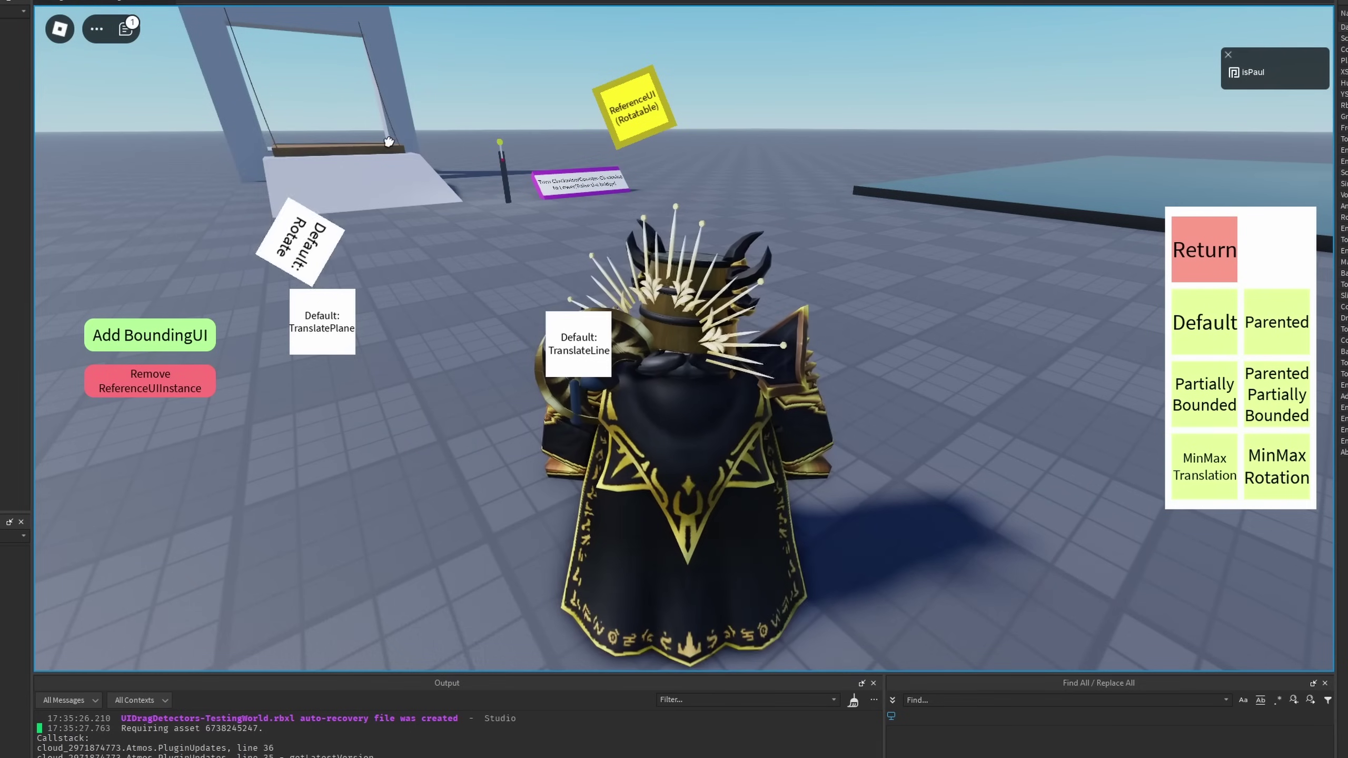
drag(388, 141, 753, 324)
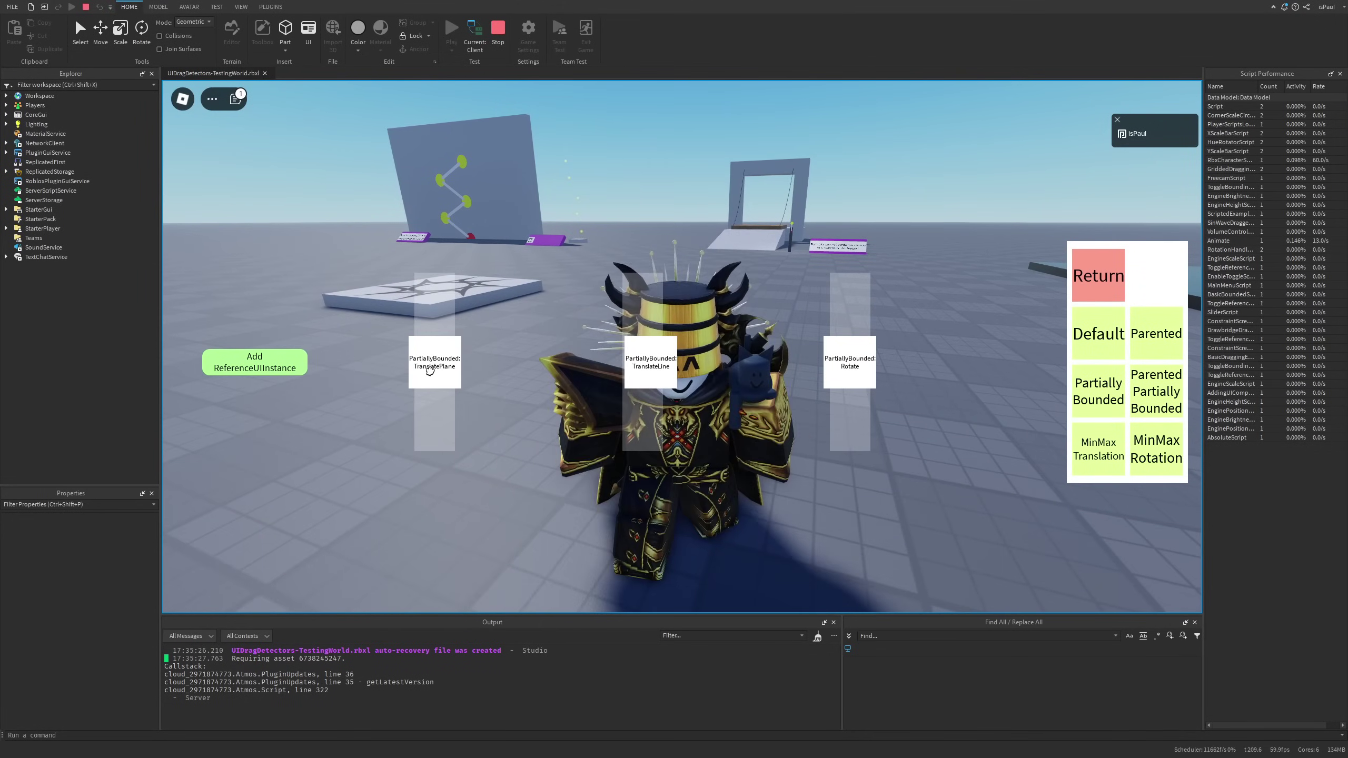
drag(447, 435, 436, 450)
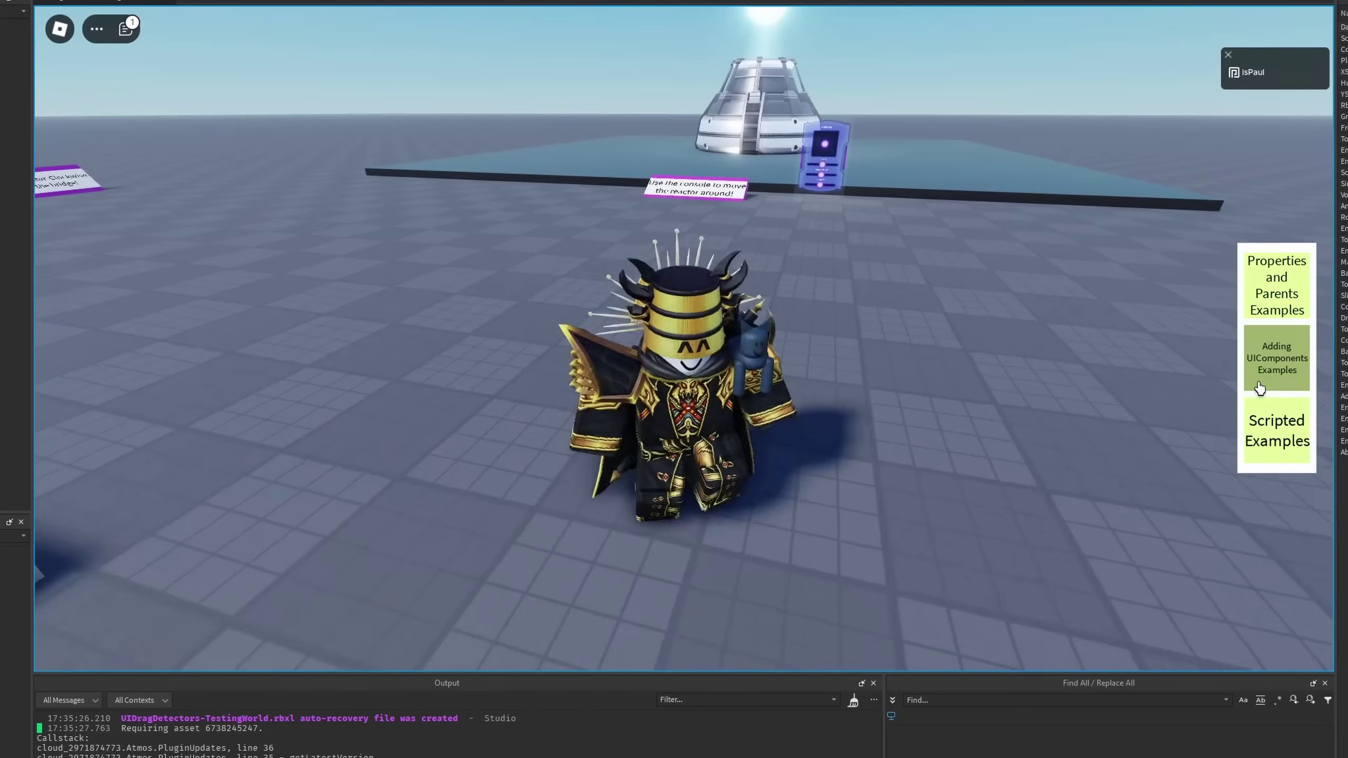
Open Adding UIComponents Examples and test how the dragged boxes behave inside the UIPadding and UIScale bounding areas.
click(1261, 372)
click(1258, 371)
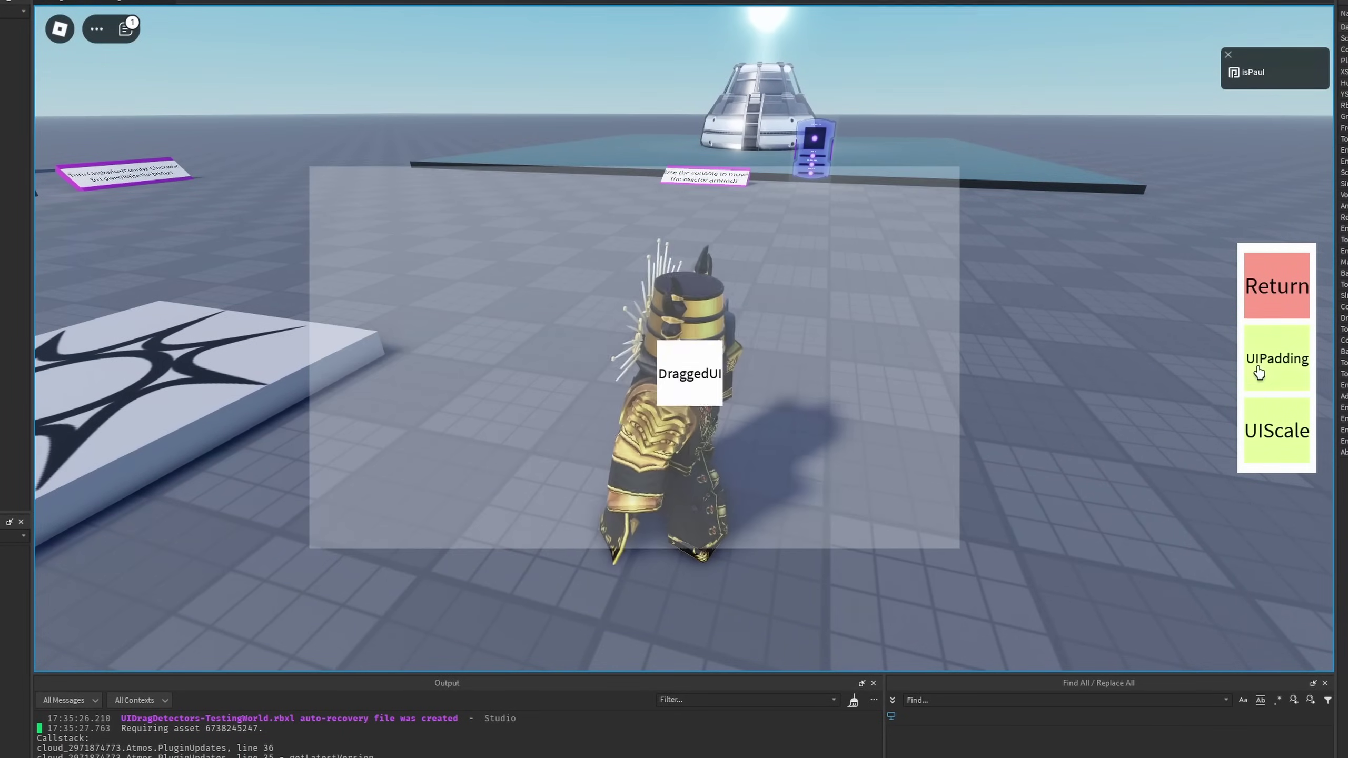
drag(328, 326, 976, 206)
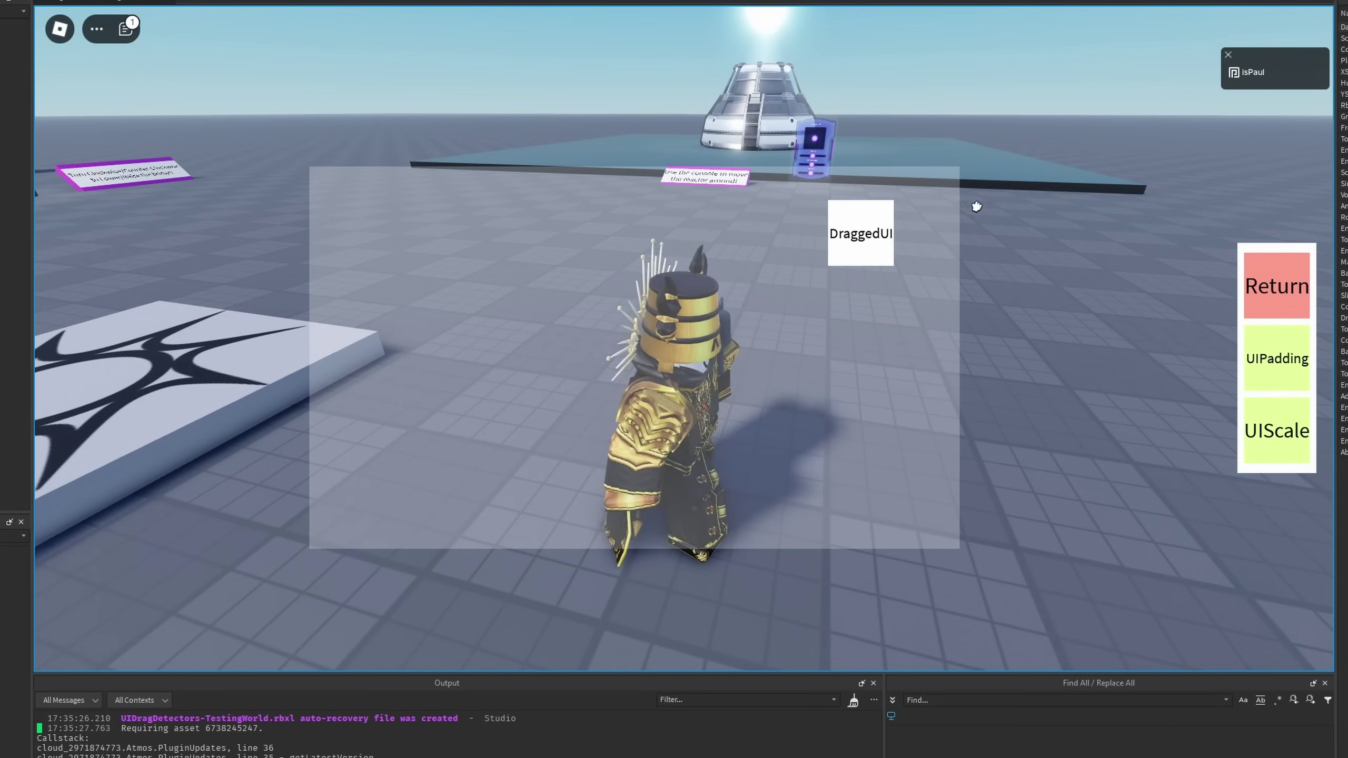
drag(884, 542, 1119, 552)
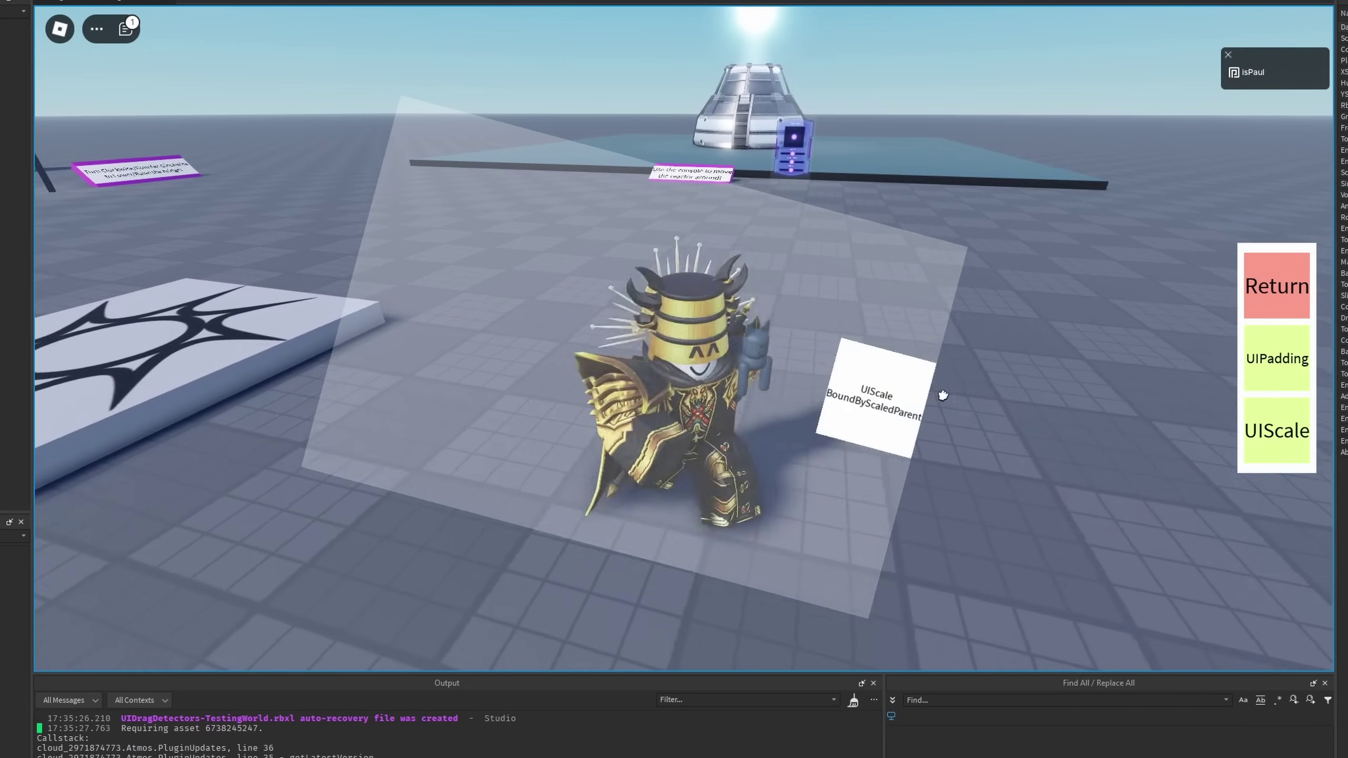
drag(942, 396, 620, 263)
Return to the main example list and open the Slider Examples under Scripted Examples.
click(1271, 300)
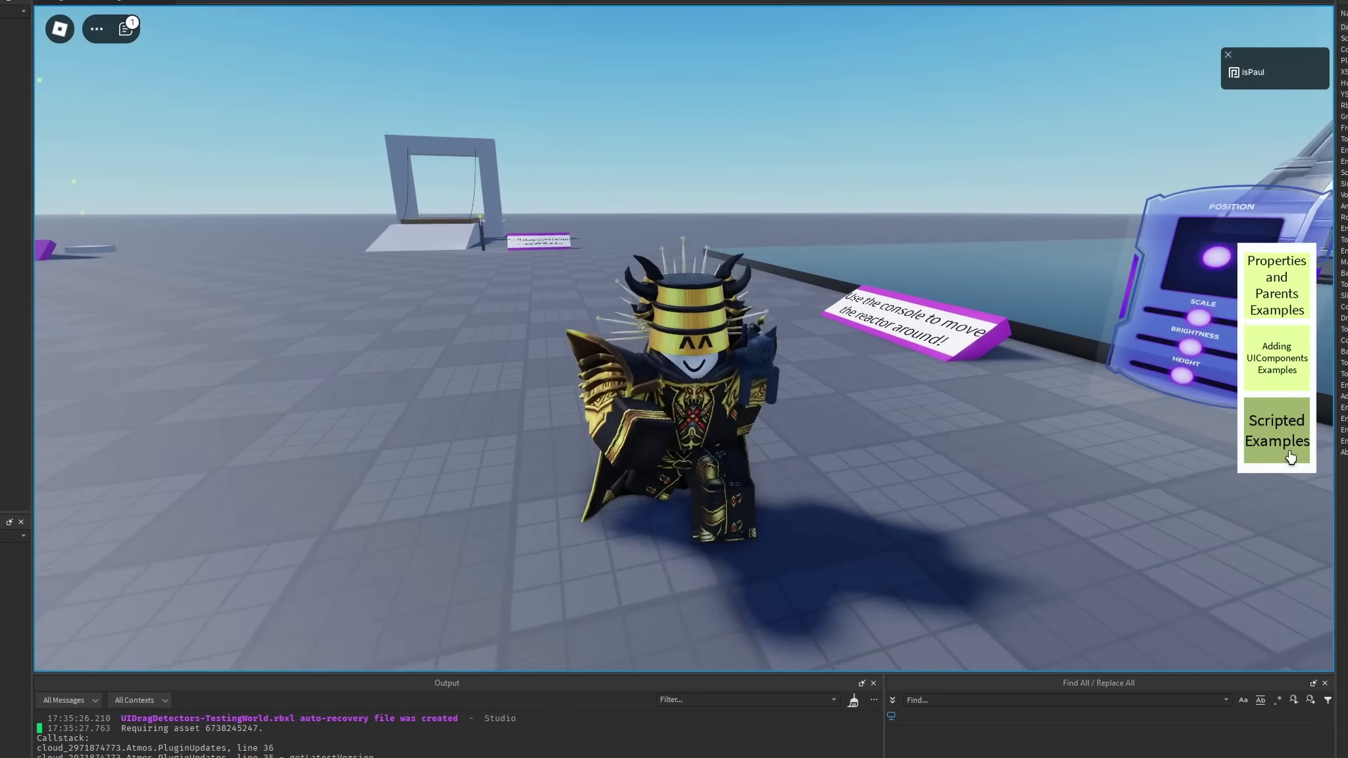
click(1276, 435)
click(1273, 230)
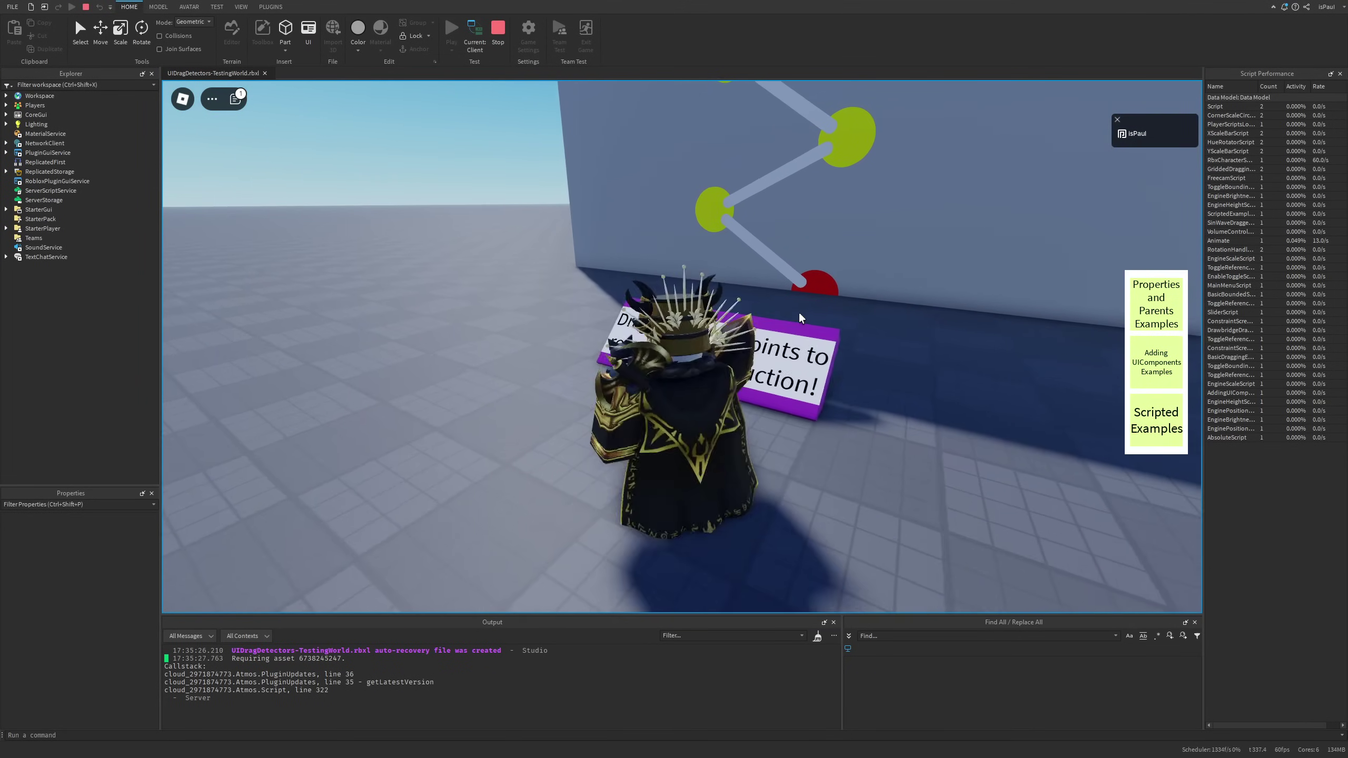
Walk to the wall display and rotate the linked construction by its yellow joints.
key(s)
right_drag(761, 272, 777, 296)
key(d)
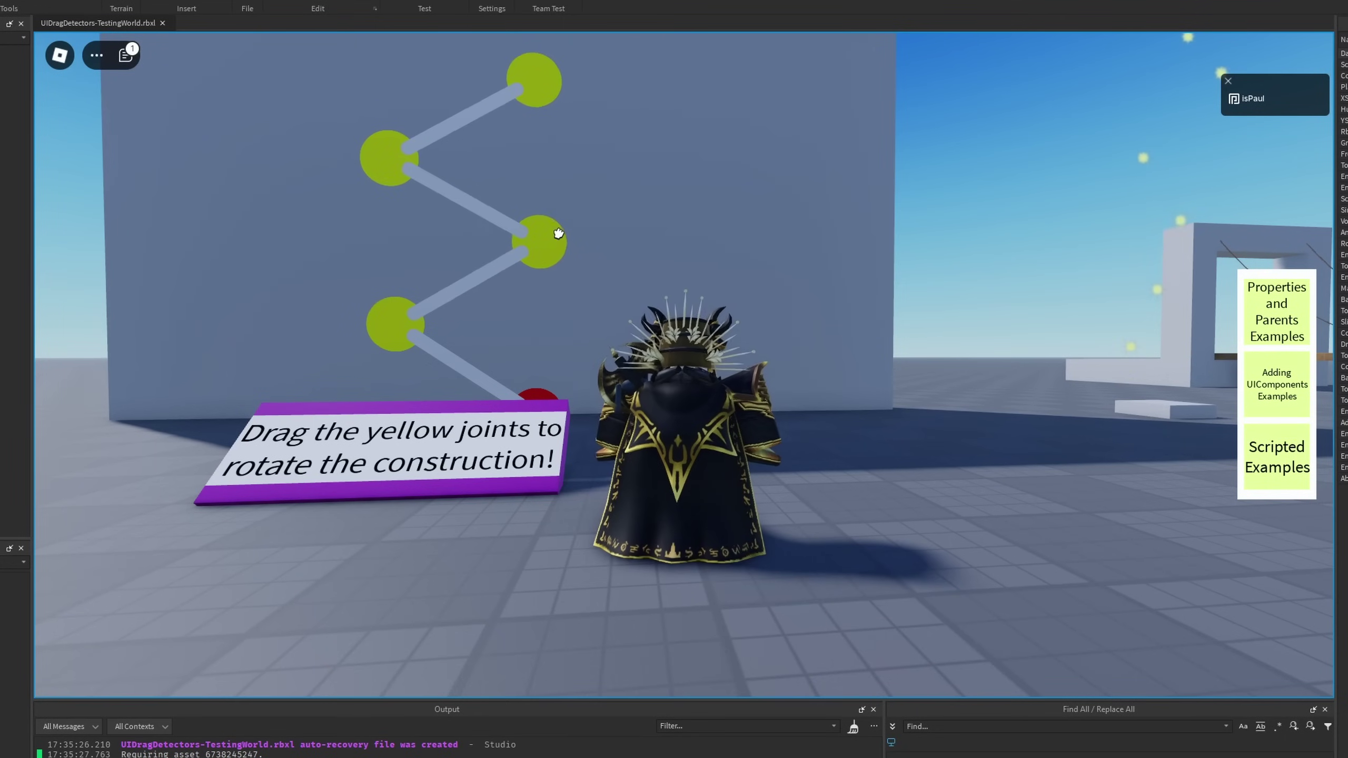
drag(558, 234, 458, 184)
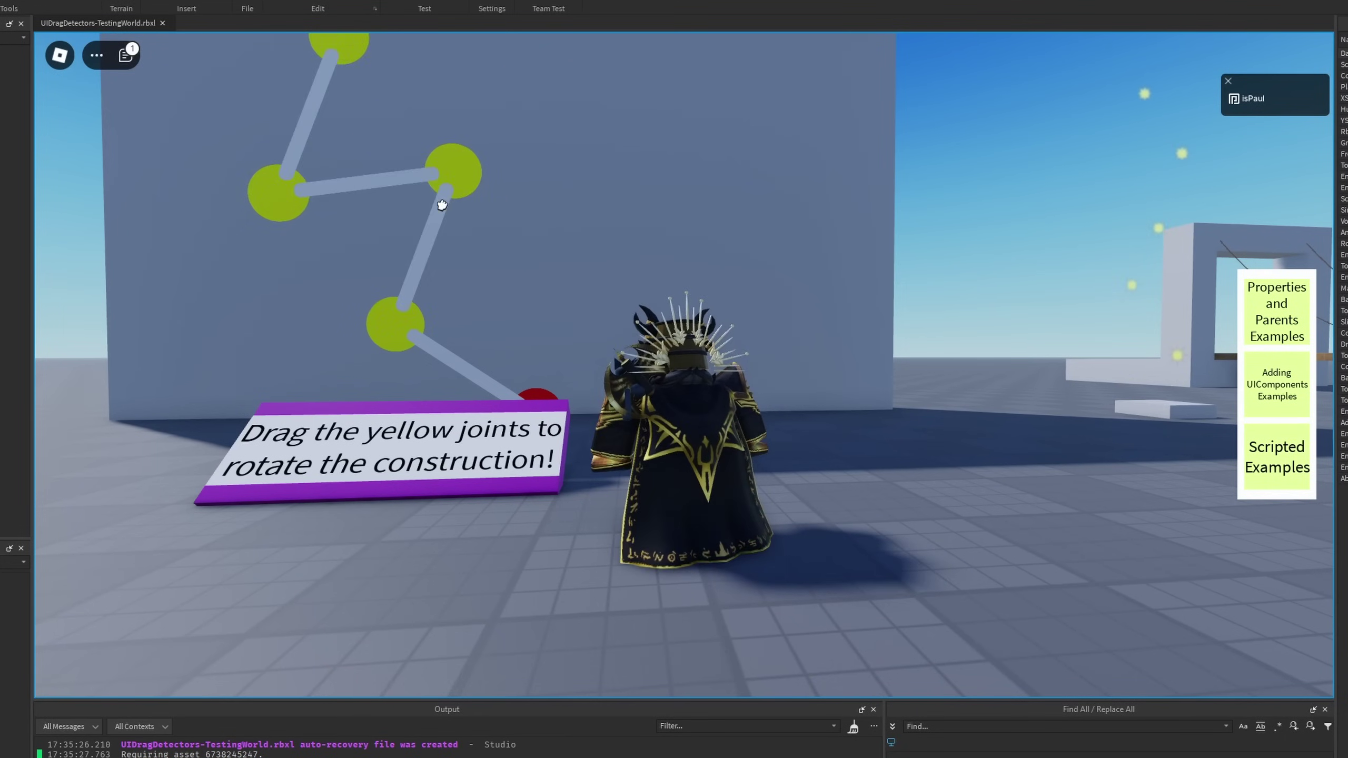
drag(443, 205, 241, 286)
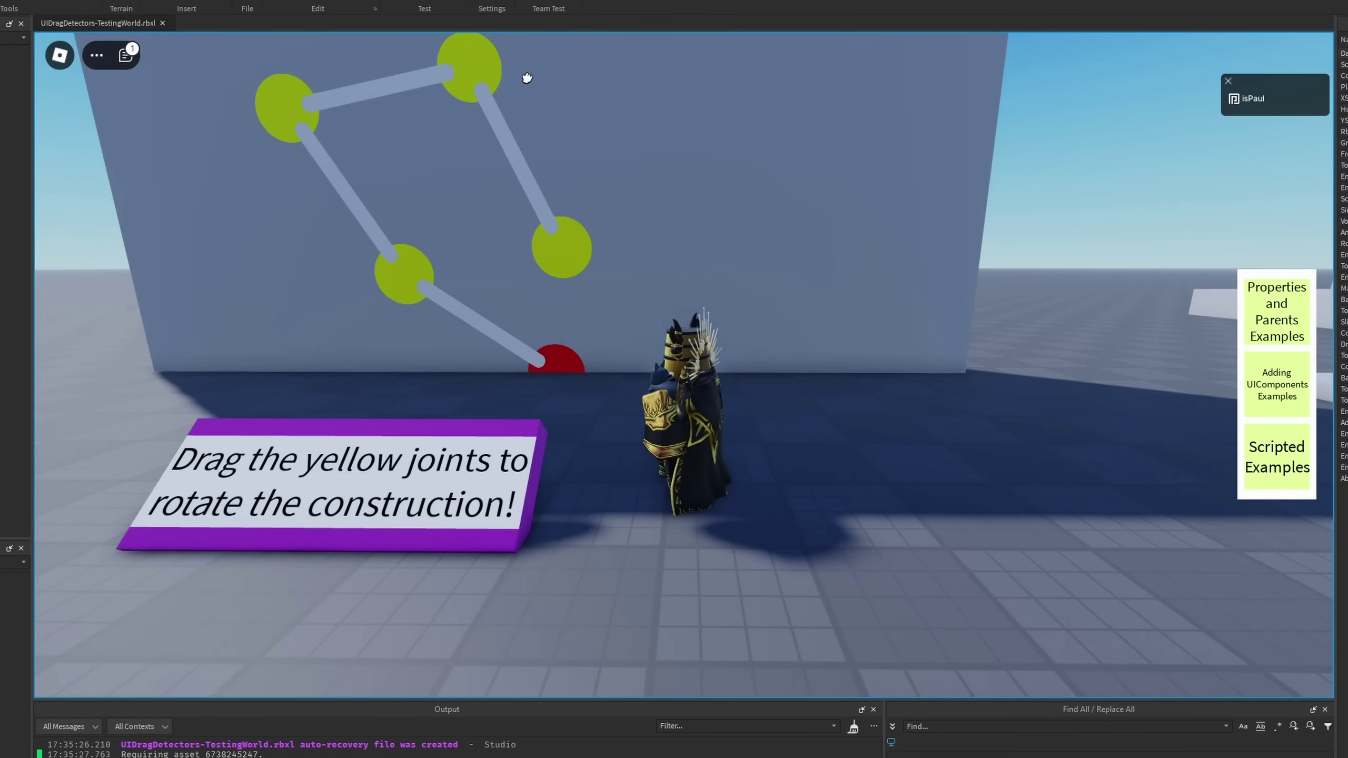
drag(527, 78, 568, 222)
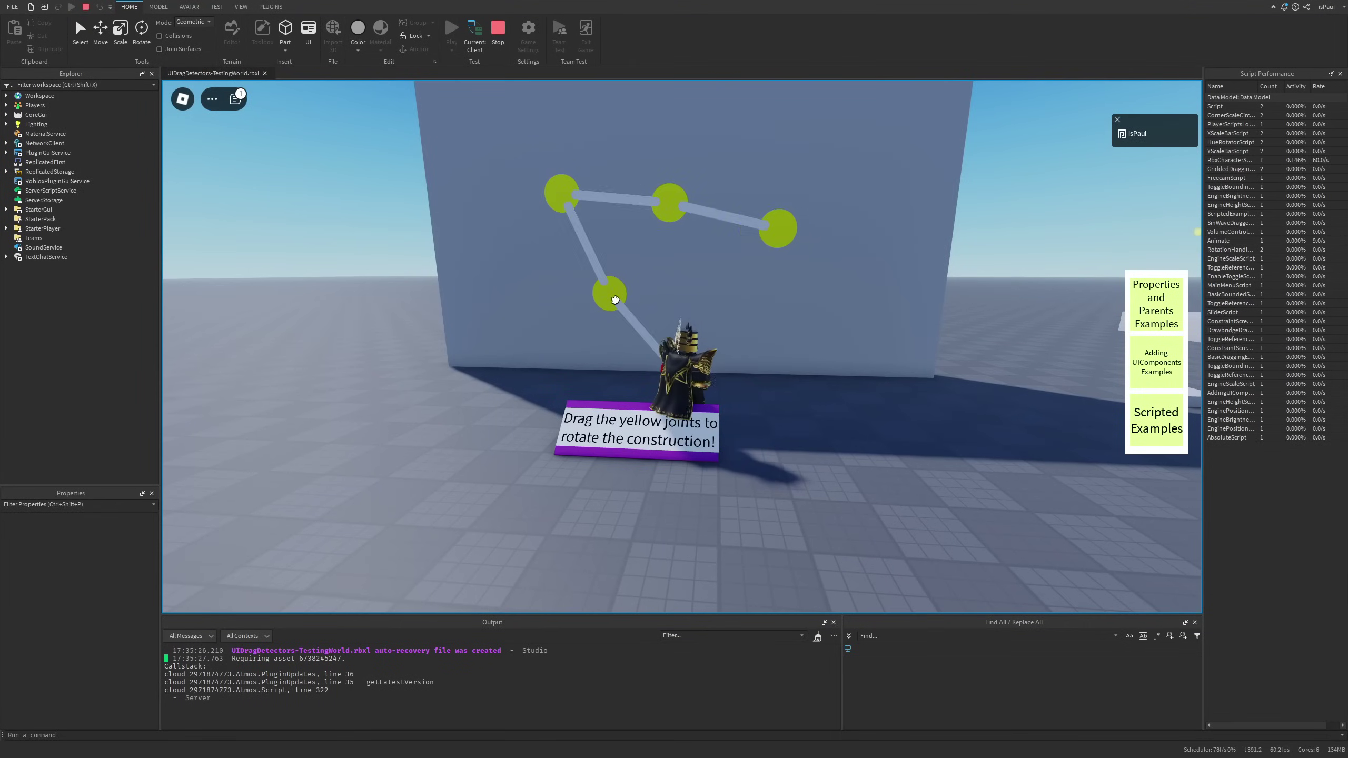
key(a)
drag(615, 301, 553, 282)
Slide the "Slide me!" panel along its purple base and turn the winch handle that controls the drawbridge.
key(d)
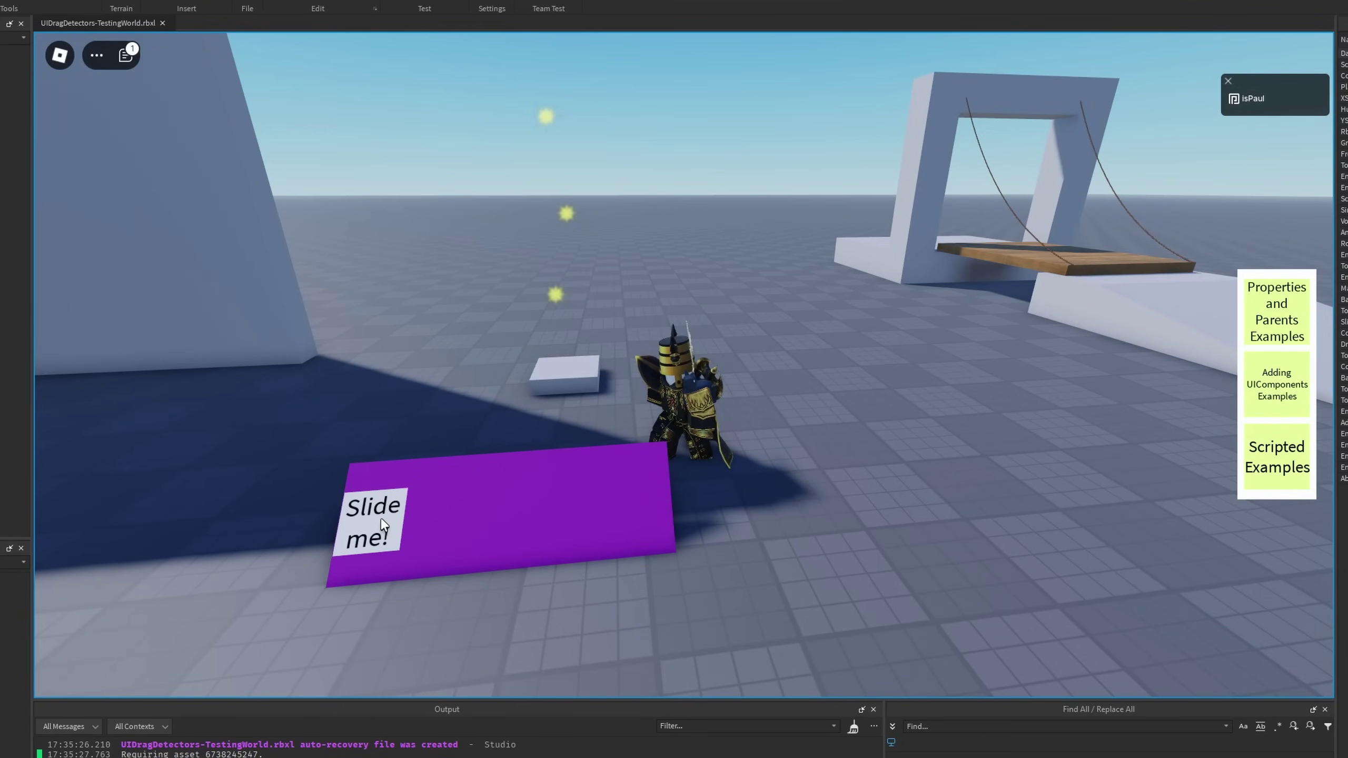
drag(467, 508, 695, 504)
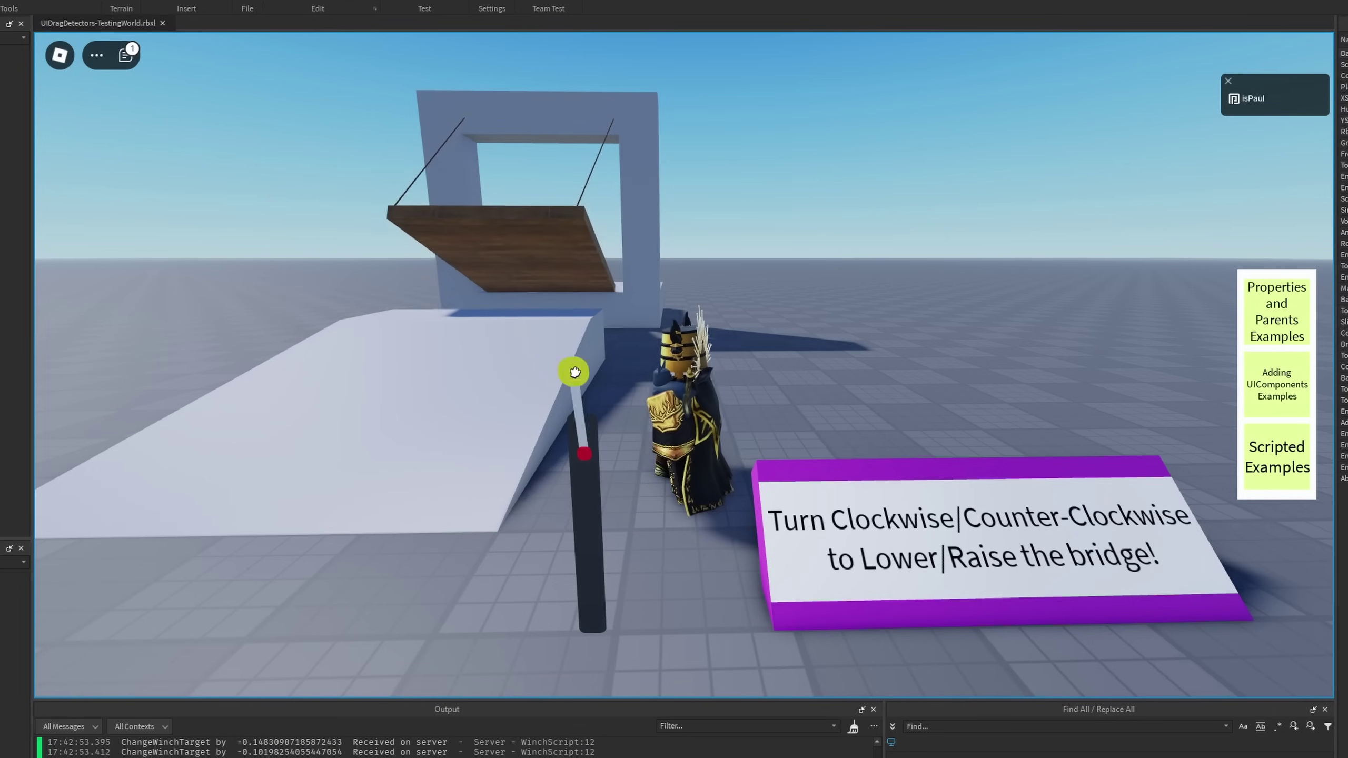
drag(668, 455, 454, 450)
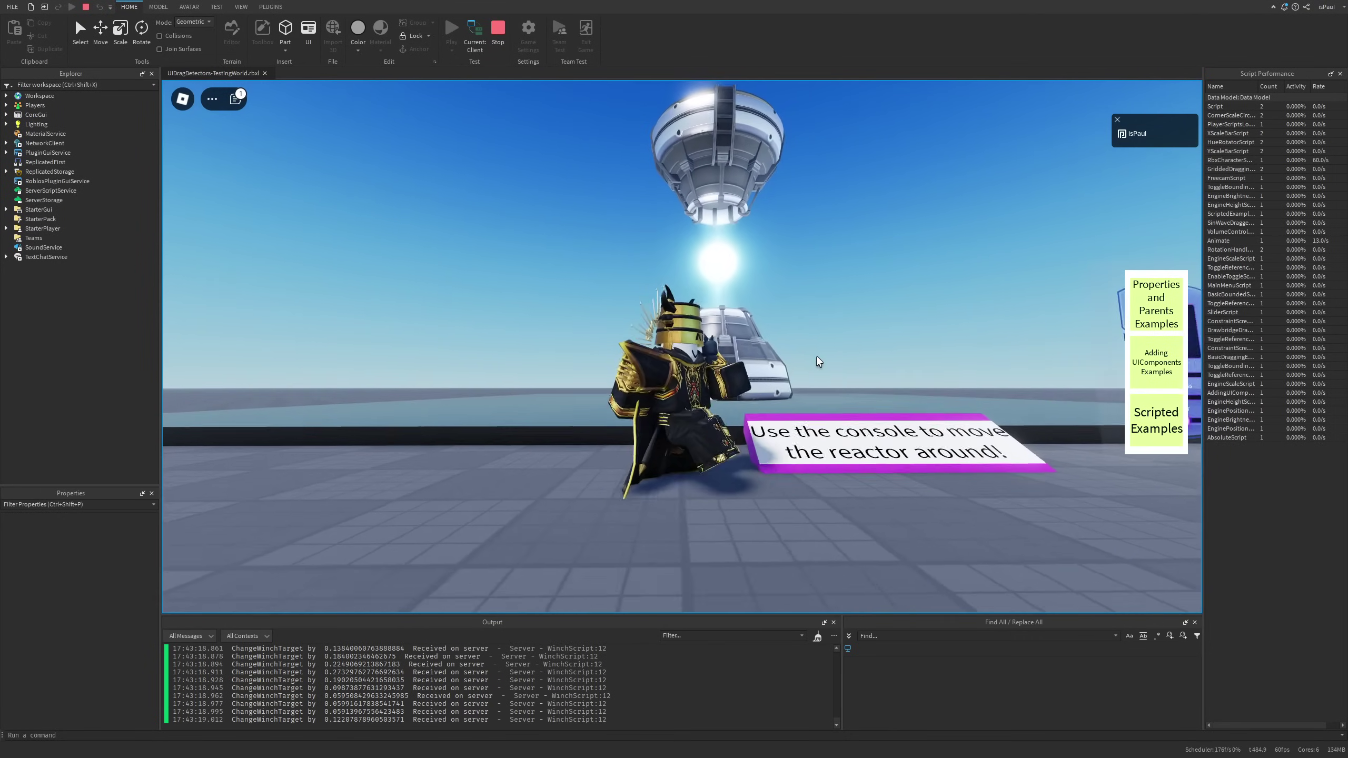
At the reactor console, lower the Height slider, set Brightness to its minimum and set Scale to its maximum.
right_drag(816, 357, 848, 364)
key(w)
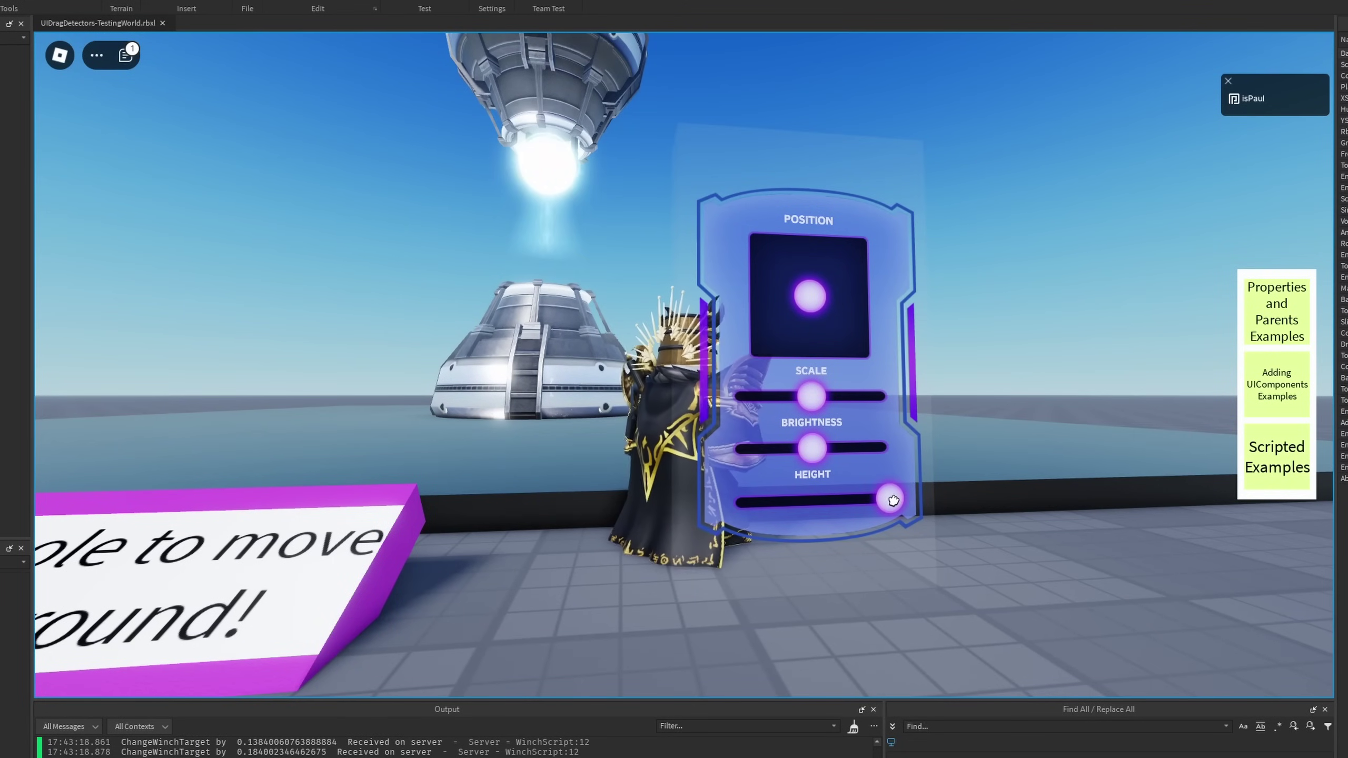
drag(893, 500, 789, 503)
drag(813, 451, 735, 451)
drag(812, 397, 887, 398)
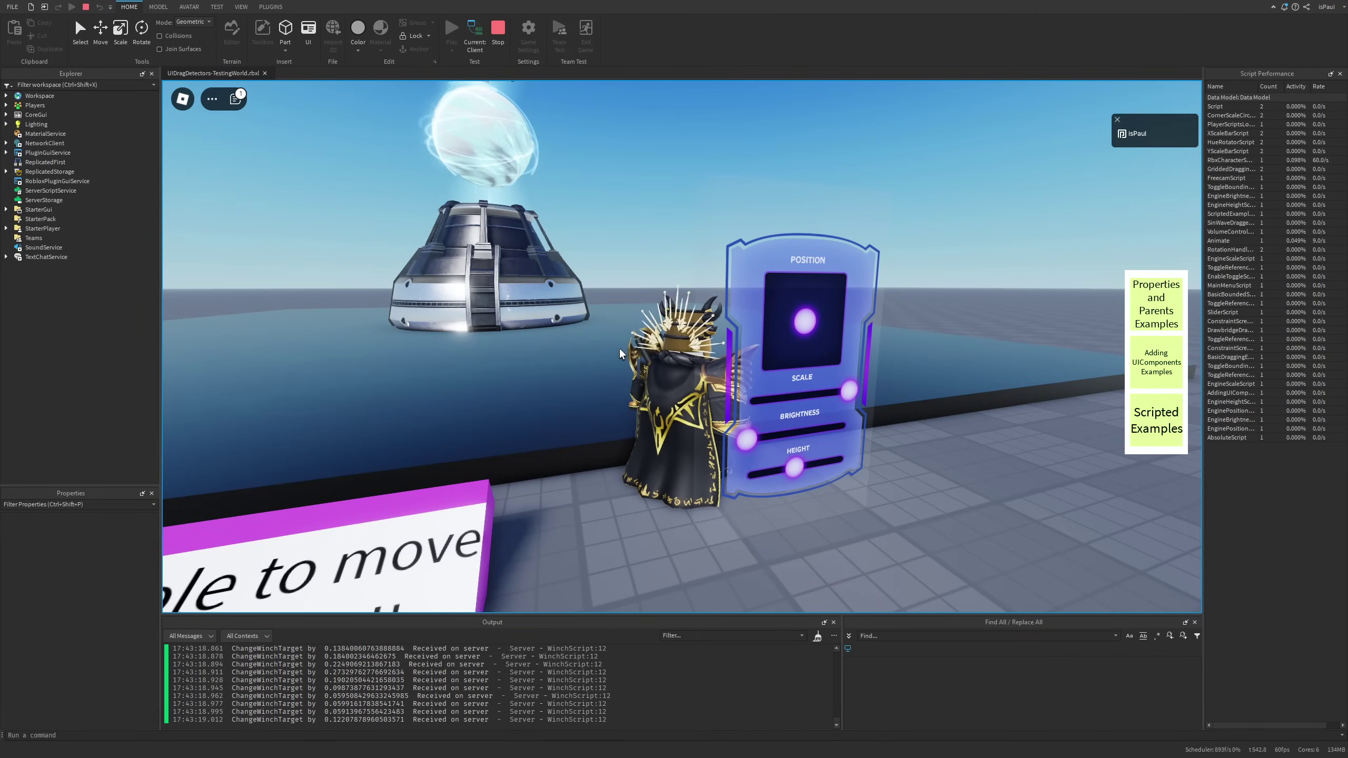
Move the reactor around with the console's Position pad and view the enlarged core from up close.
right_drag(566, 354, 557, 298)
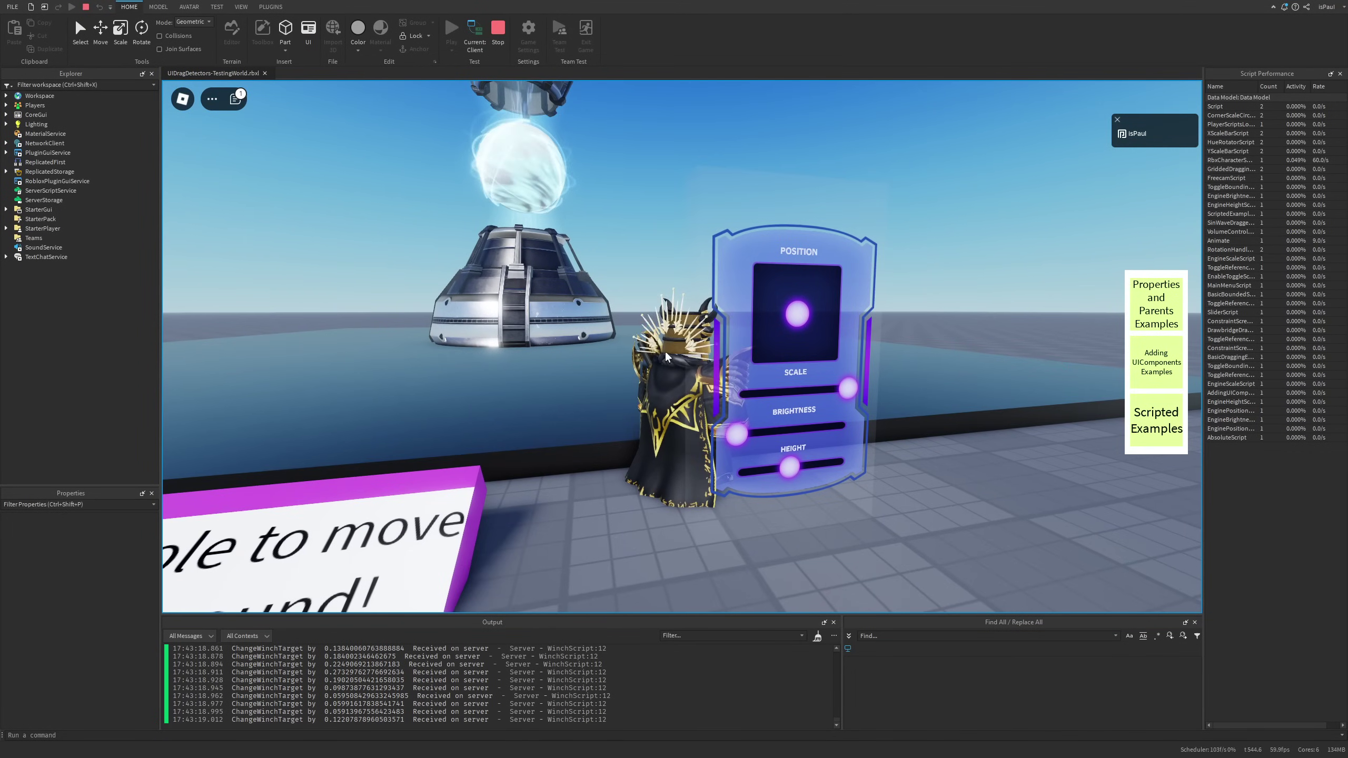
drag(794, 314, 864, 299)
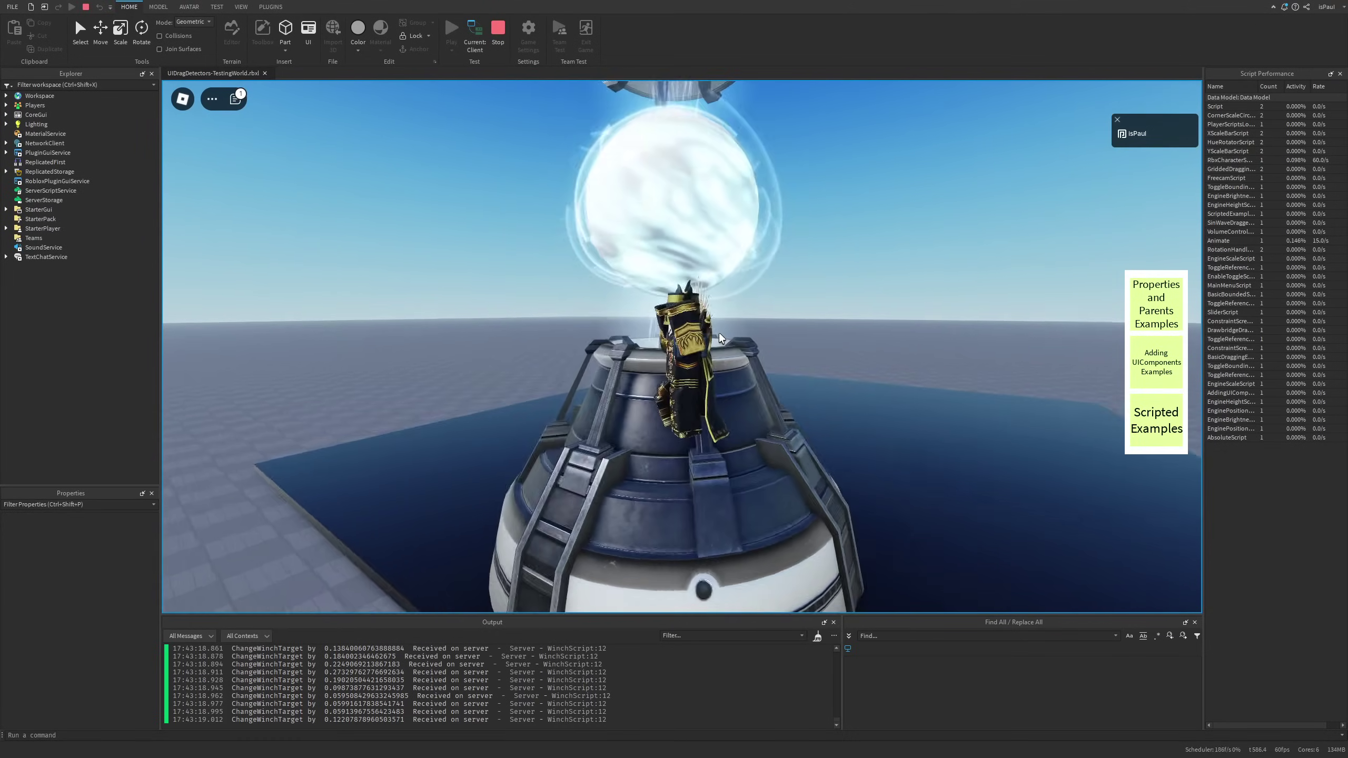
right_drag(720, 334, 720, 333)
key(space)
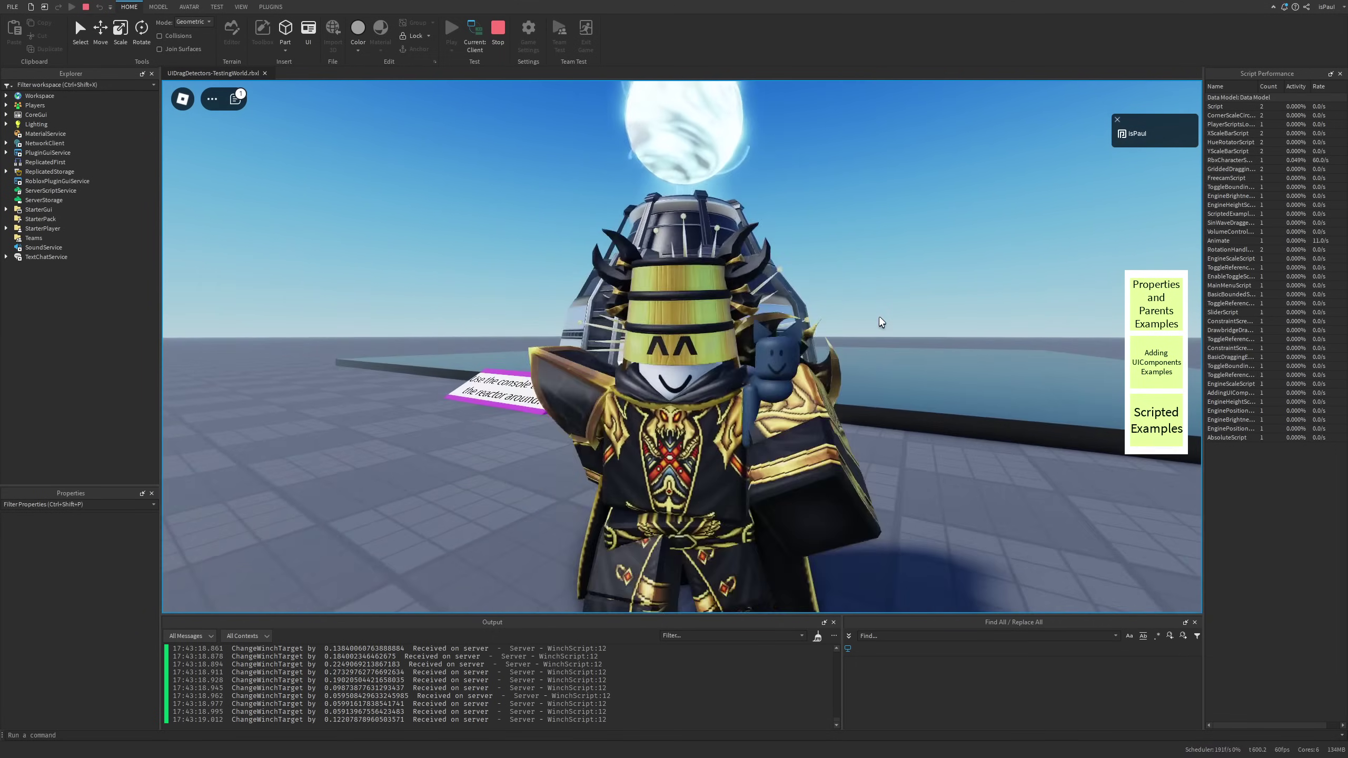
right_drag(879, 317, 880, 317)
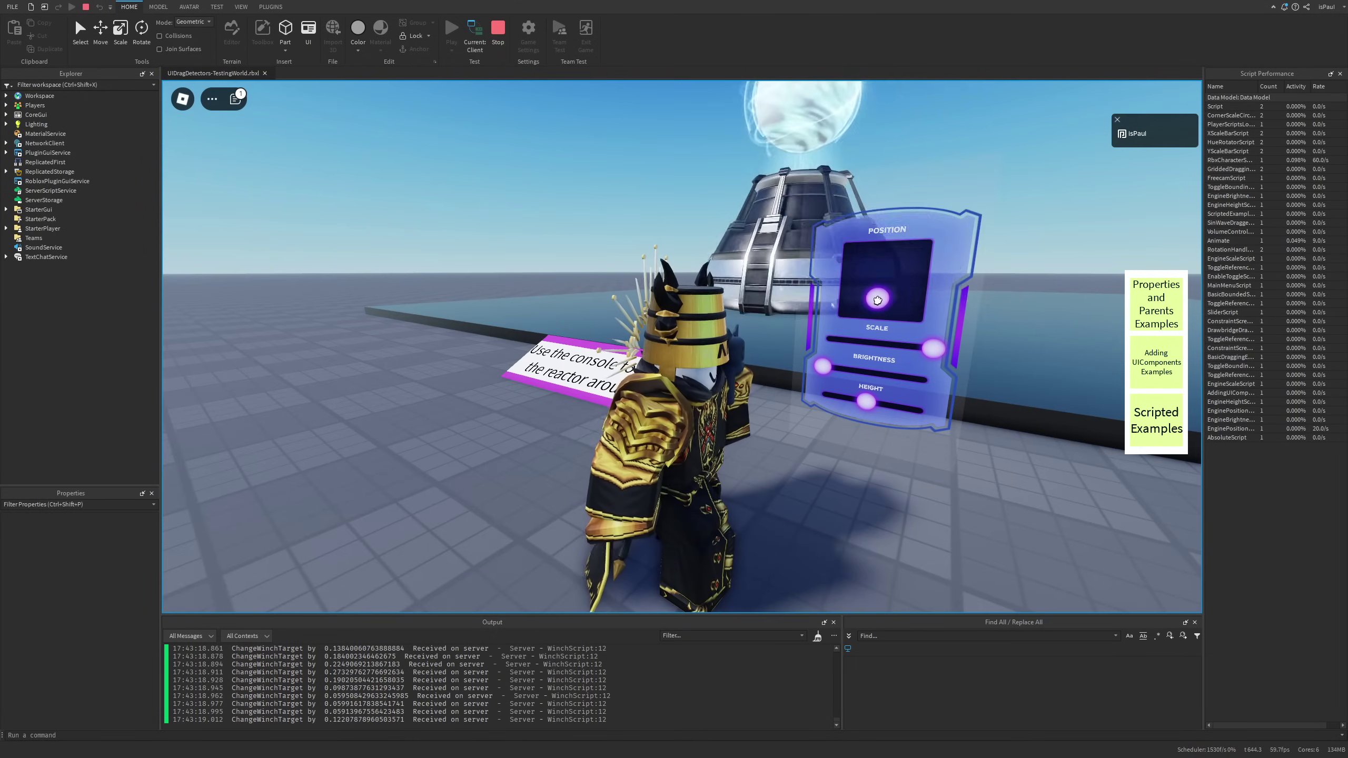
mouse_move(882, 296)
mouse_down()
mouse_move(873, 281)
mouse_move(867, 300)
mouse_move(890, 273)
mouse_move(888, 285)
mouse_up()
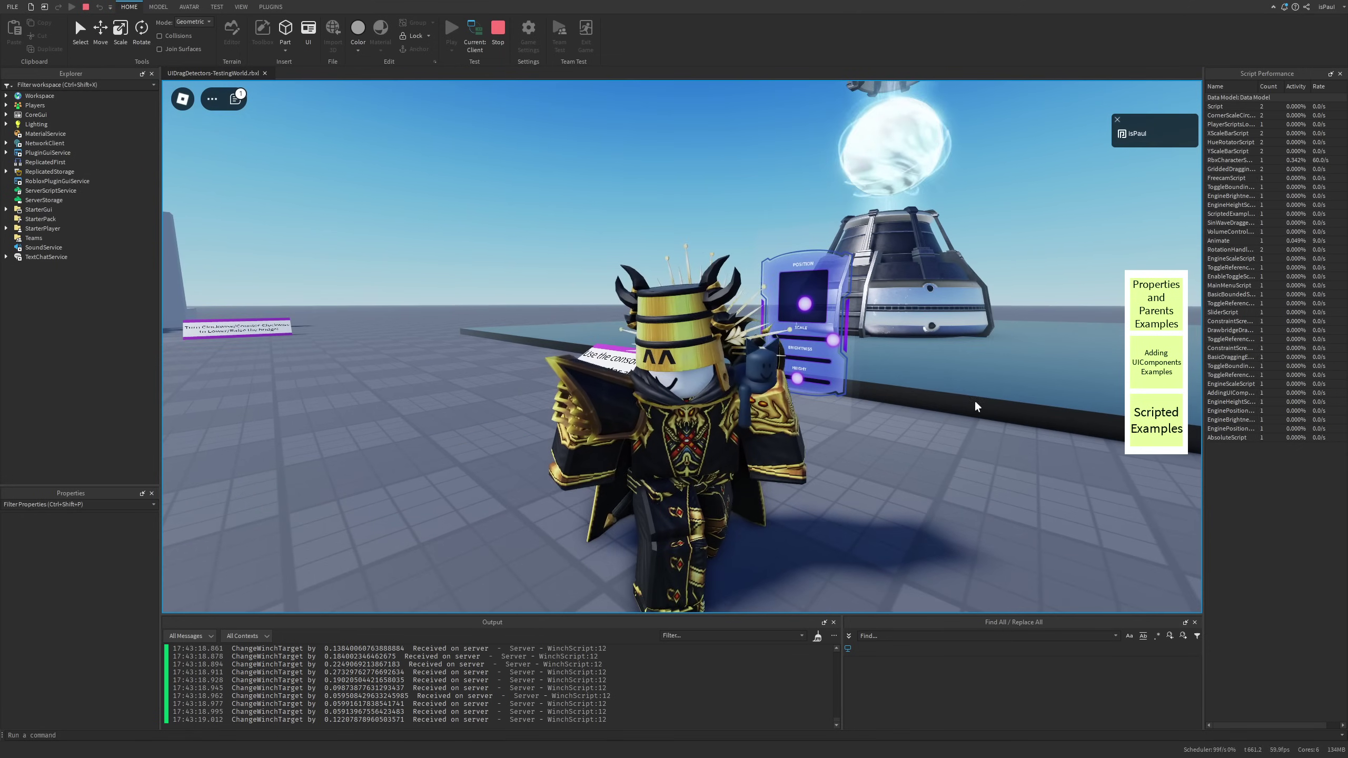
Review the demos listed under Scripted Examples and return to the main example list.
click(1163, 423)
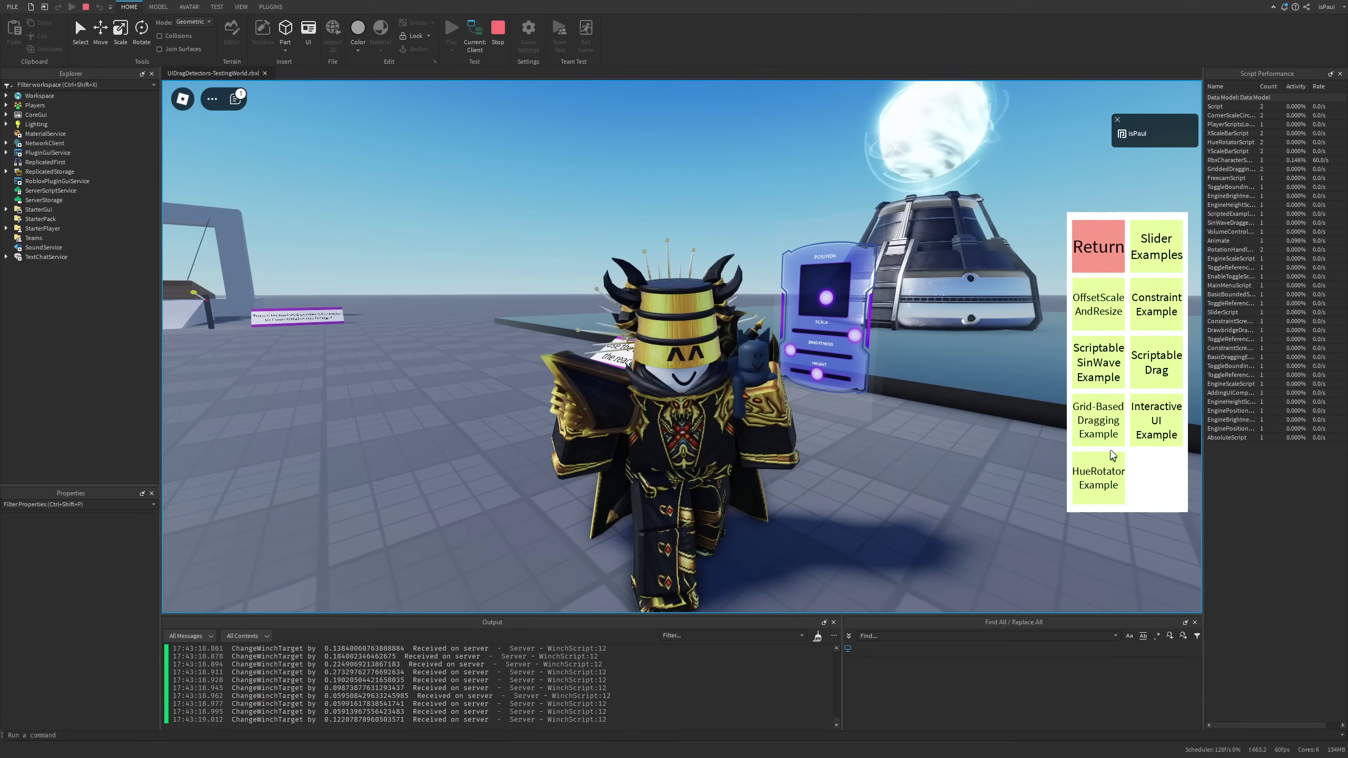
click(1090, 259)
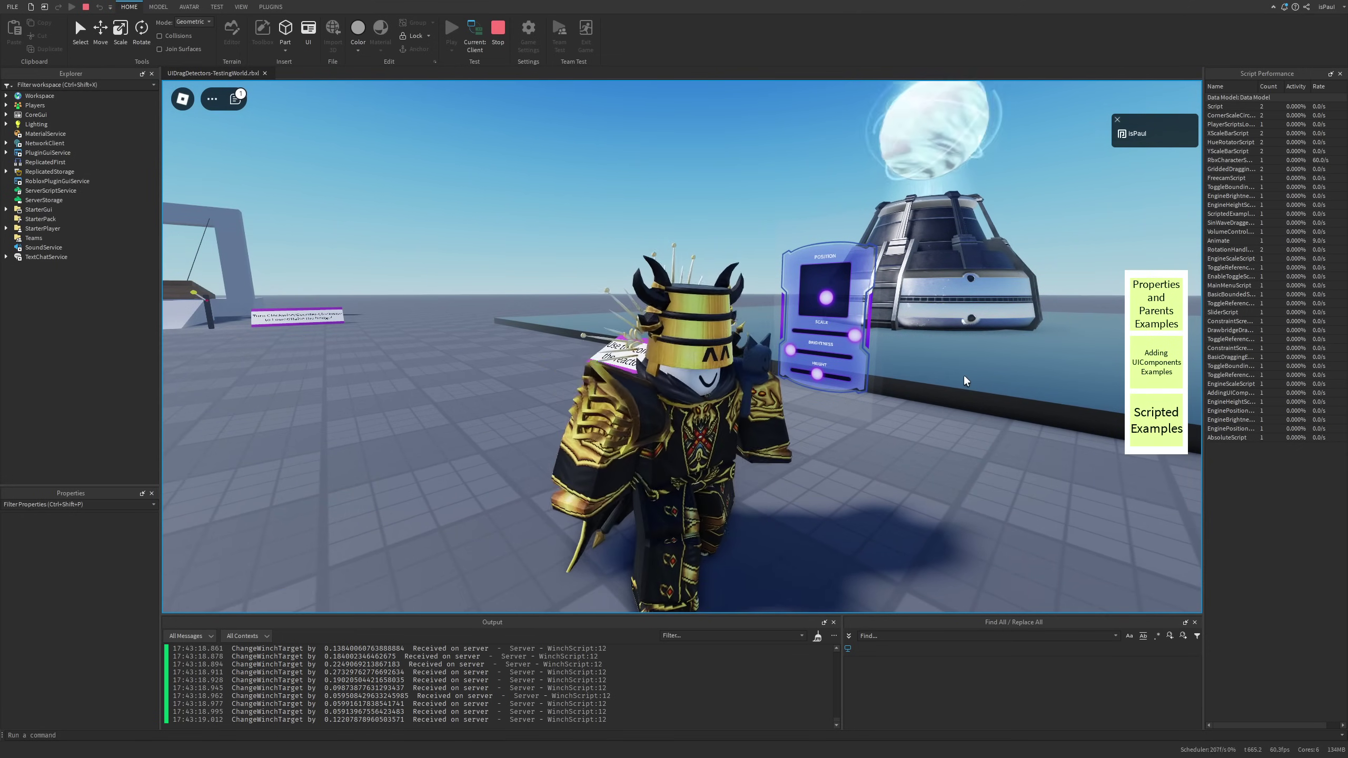
key(s)
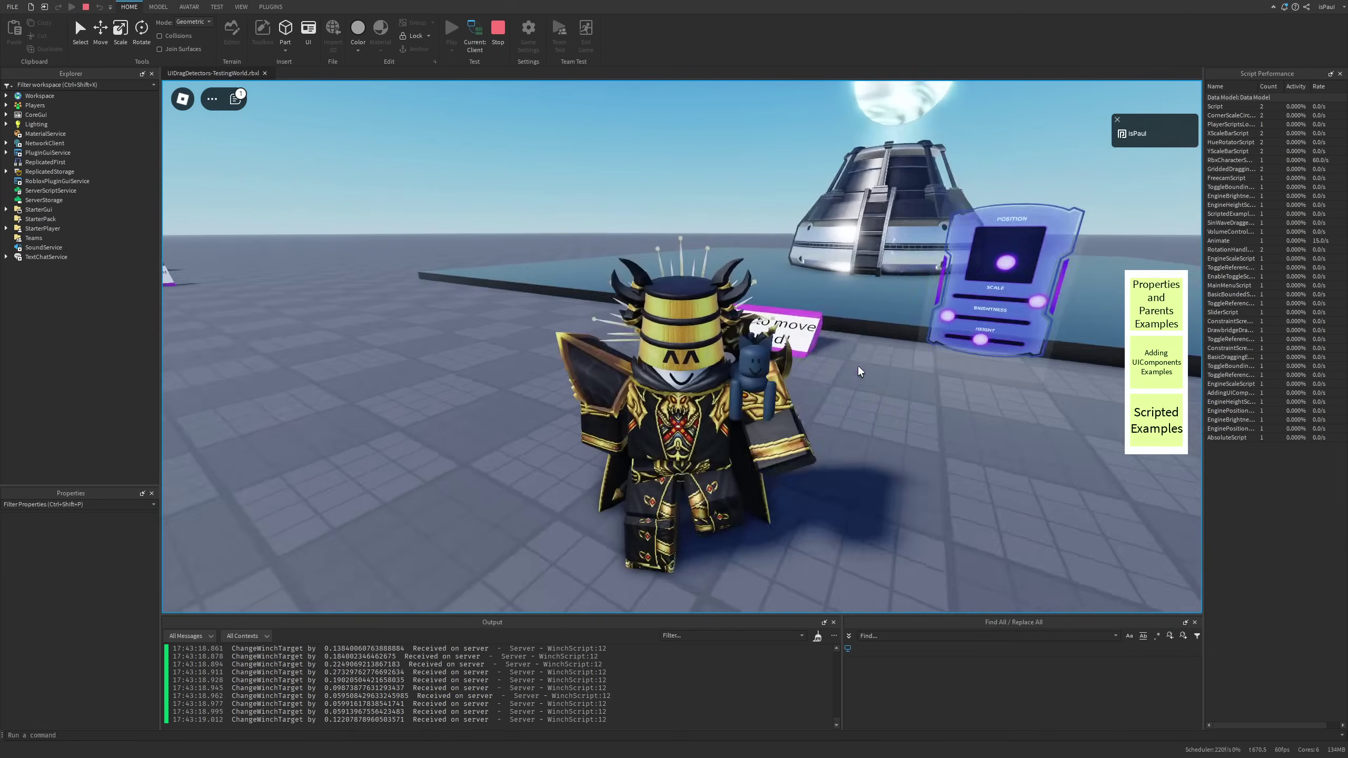
right_drag(857, 366, 765, 344)
key(space)
key(d)
key(space)
key(s)
key(space)
key(space)
key(s)
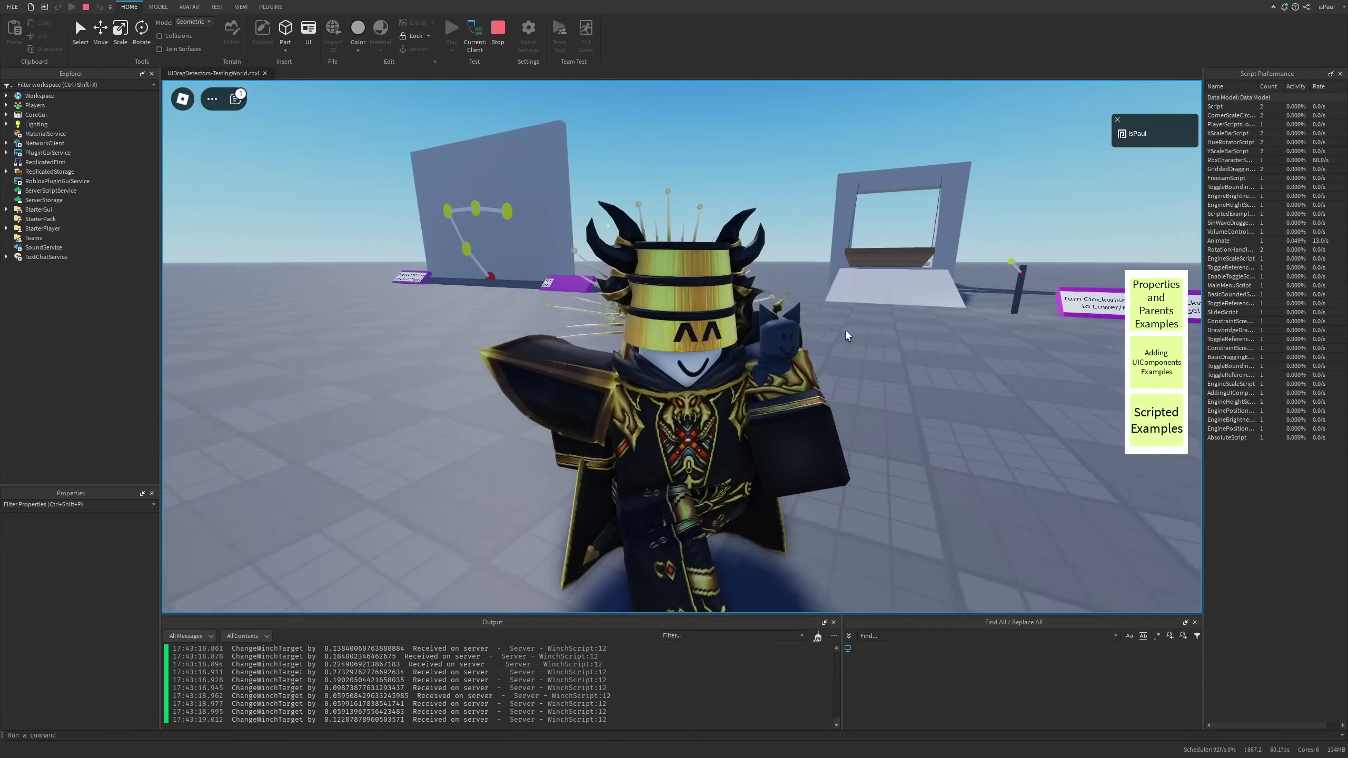